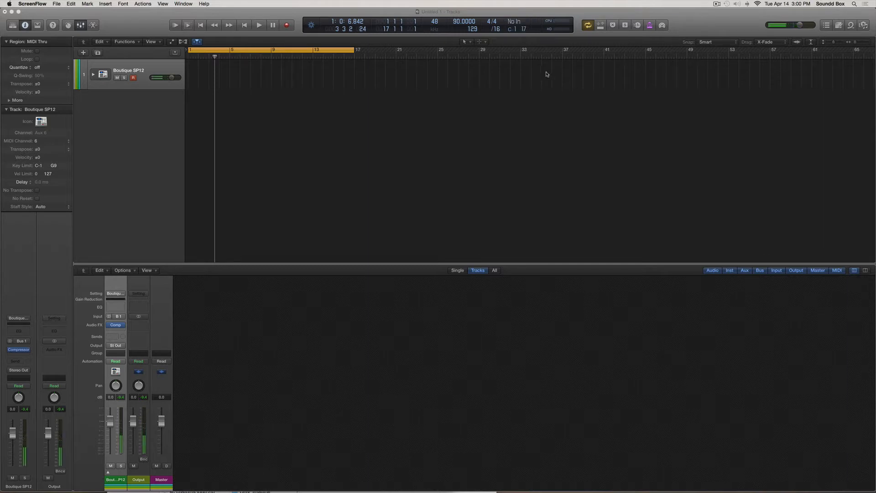
Set the cycle range to the first four bars, from bar 1 to bar 5
left_click(353, 51)
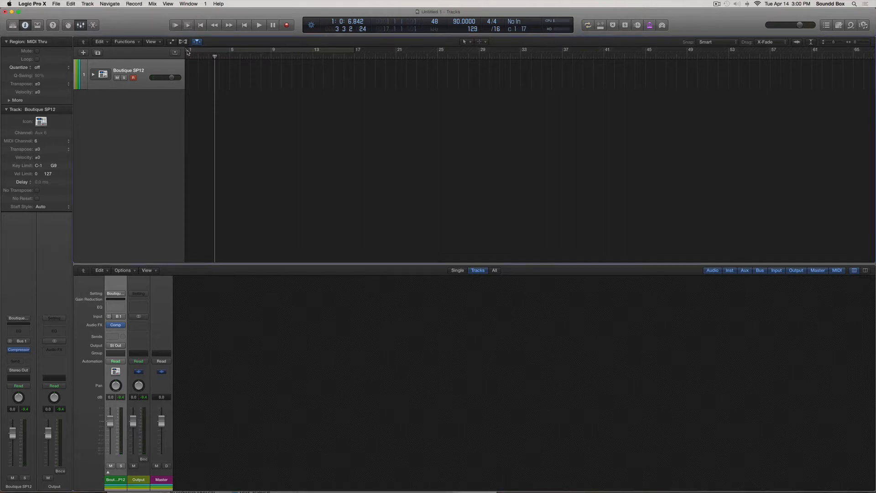
mouse_move(187, 49)
left_mouse_down()
mouse_move(218, 50)
mouse_move(187, 50)
left_mouse_up()
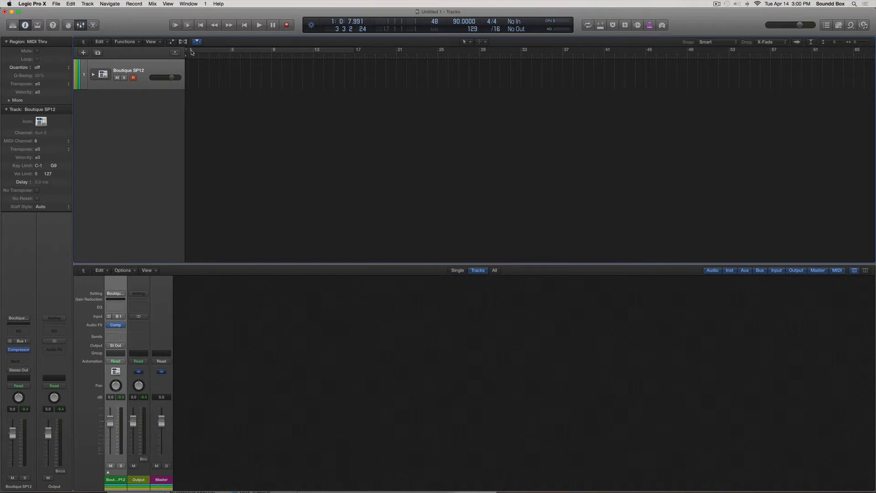
left_click_drag(204, 54, 232, 59)
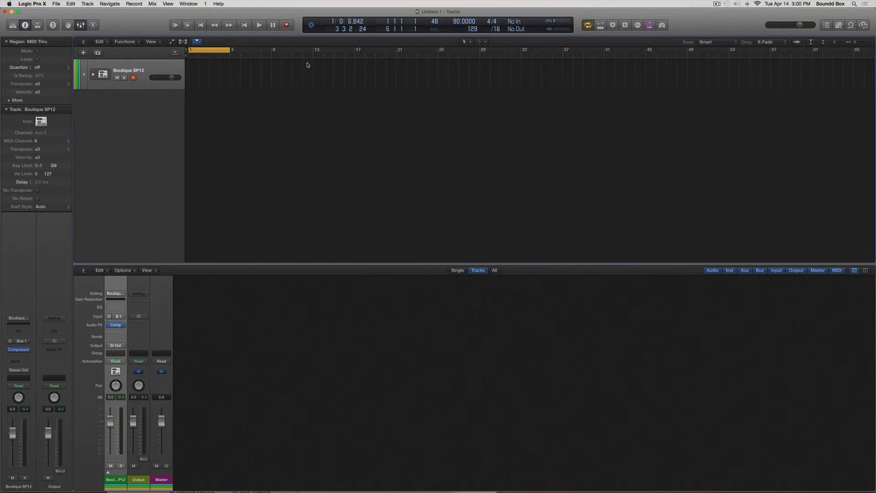
Record a four-bar MIDI part on the Boutique SP12 track and quantize the region to 1/16 Note
key("space")
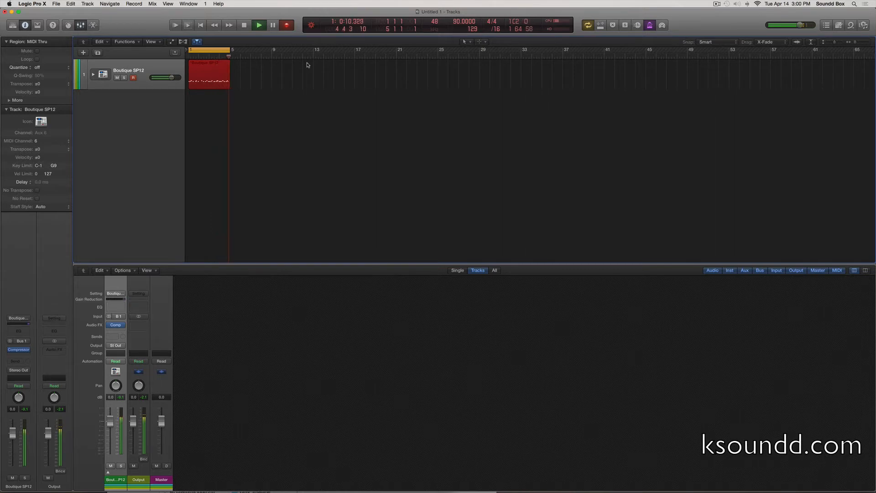
key("space")
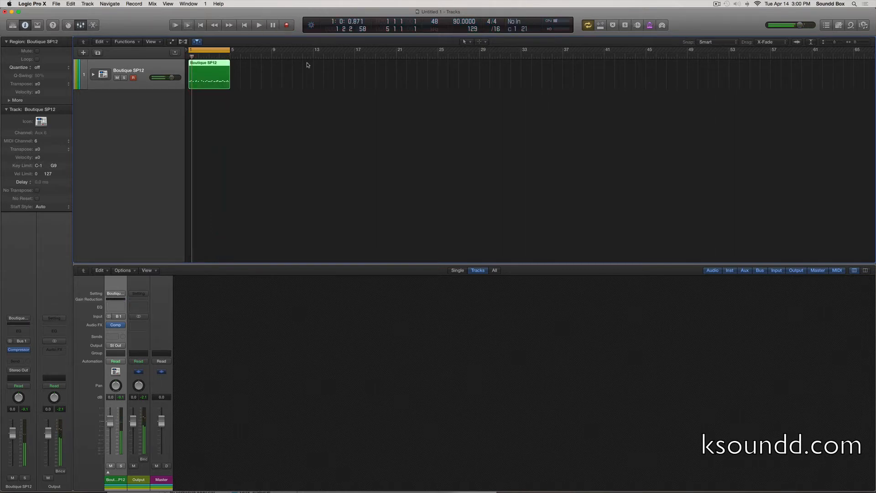
key("q")
Play back the quantized Boutique SP12 region to listen to the recorded part
scroll(311, 69, "up", 10)
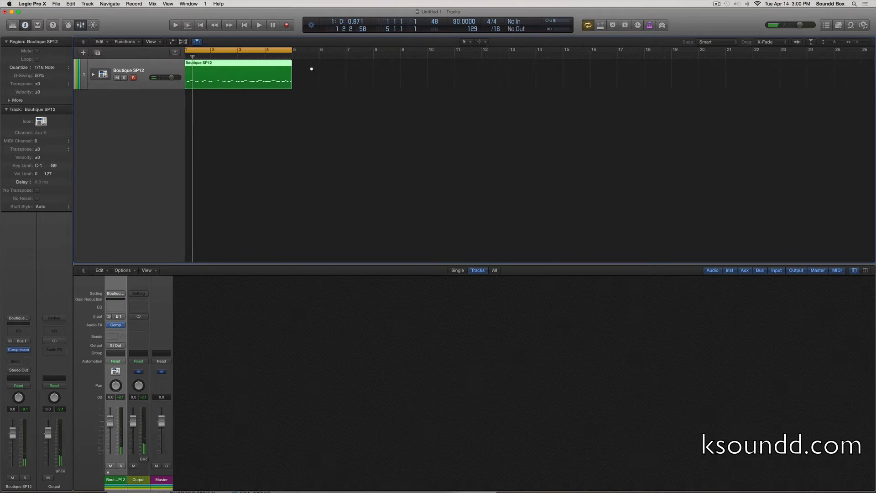
key("space")
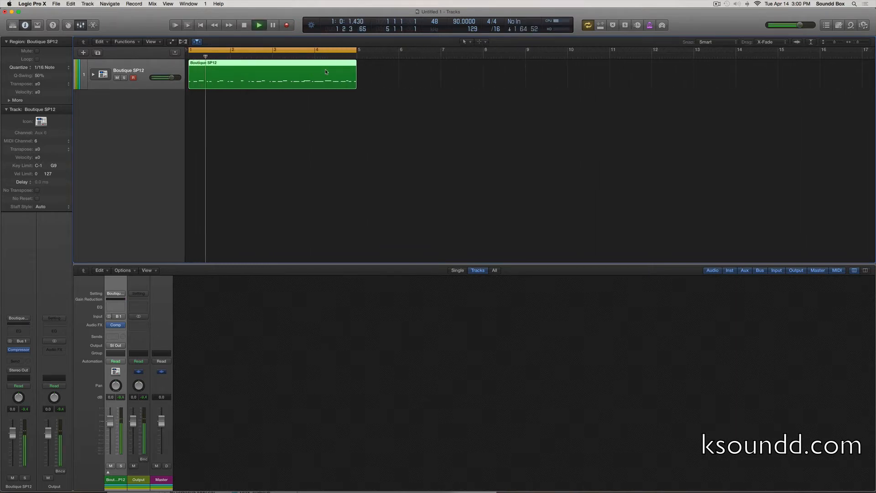
scroll(326, 71, "up", 5)
scroll(325, 71, "up", 3)
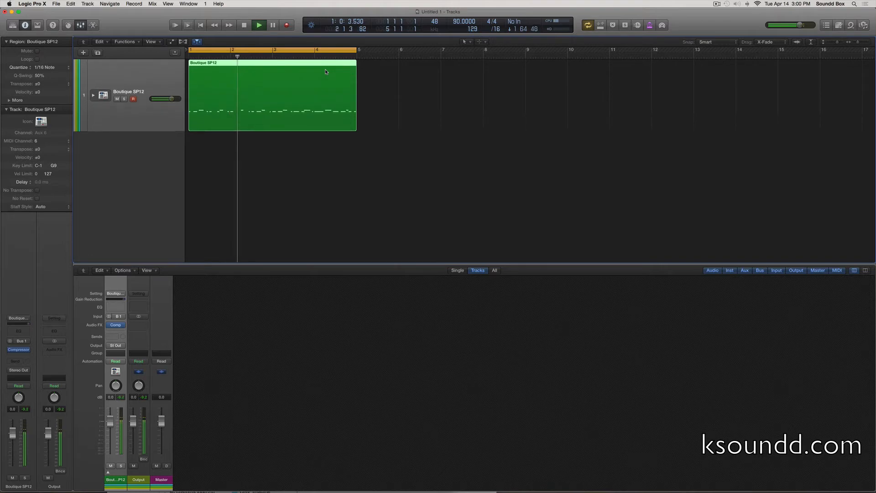
scroll(325, 71, "up", 4)
scroll(326, 72, "up", 4)
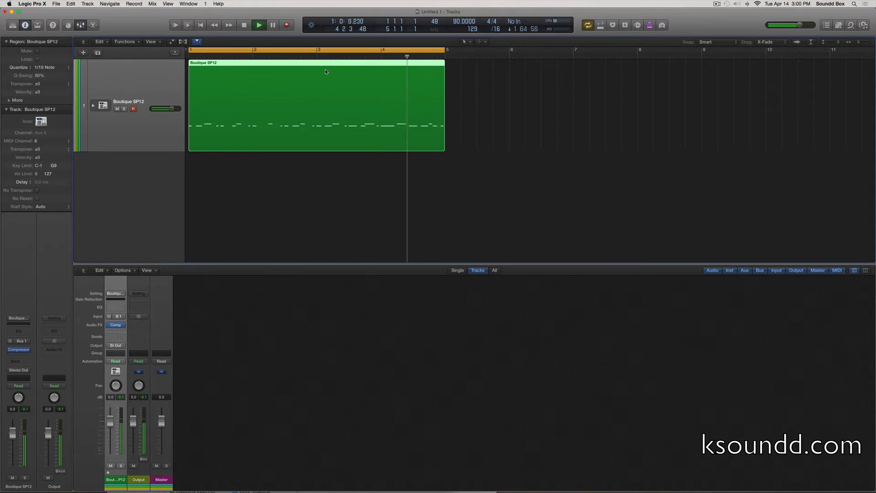
key("space")
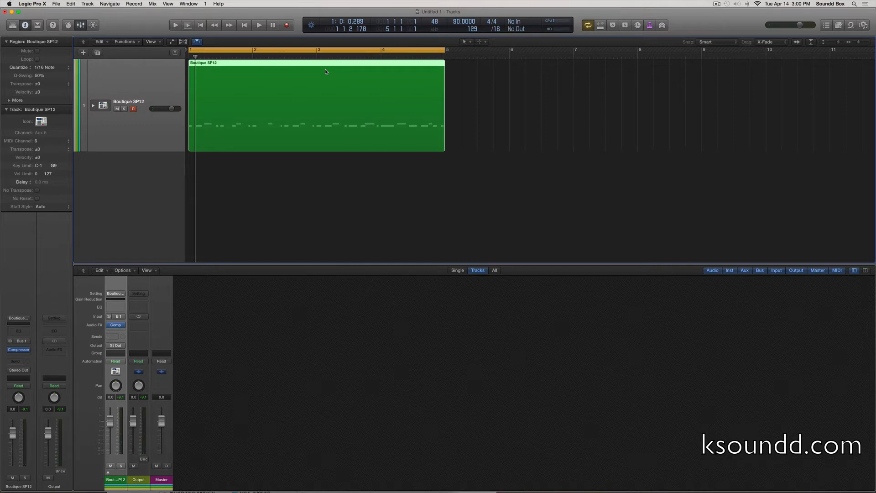
Toggle the track automation display on and off several times, and briefly show and hide the toolbar
key("a")
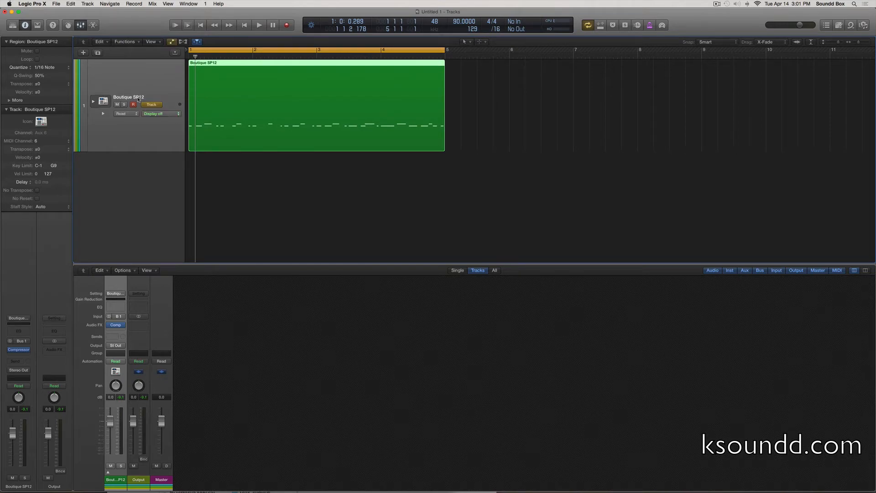
key("a")
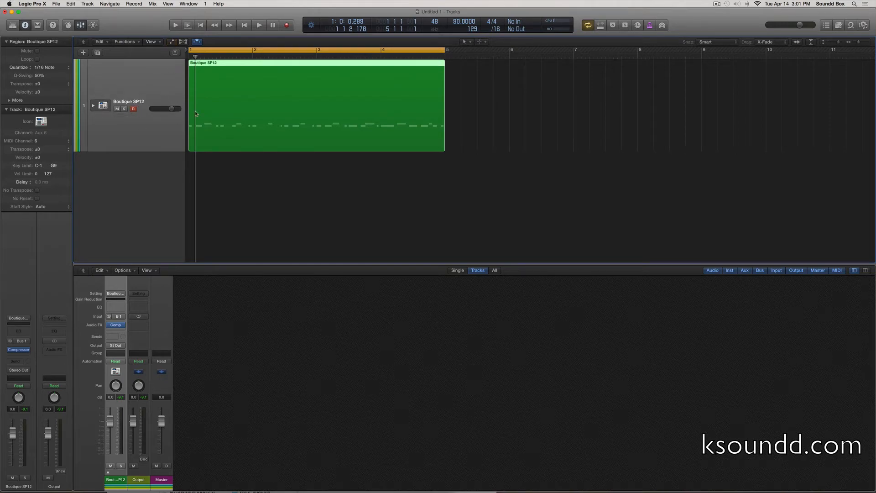
key("a")
key("a")
left_click(172, 42)
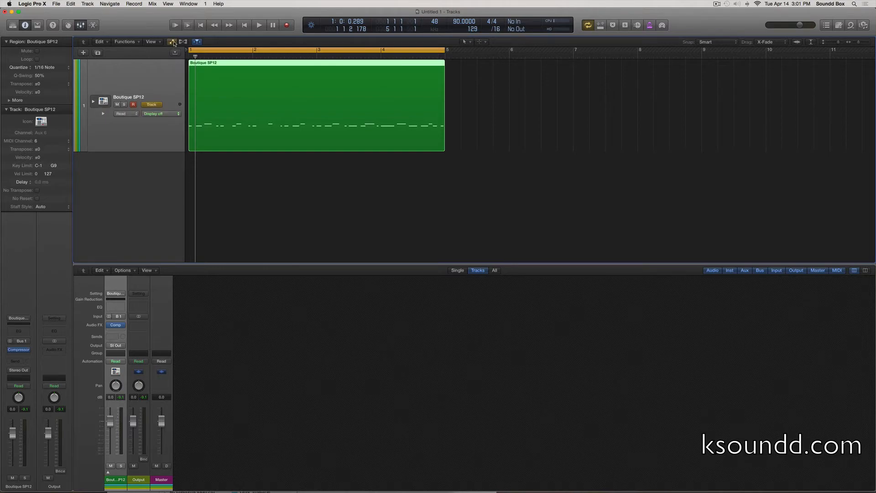
left_click(173, 42)
left_click(172, 42)
left_click(173, 42)
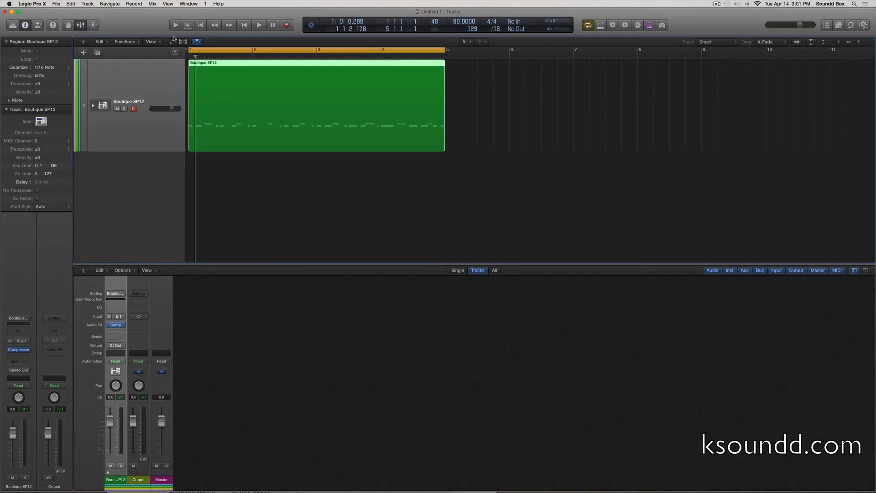
key("ctrl+alt+super+t")
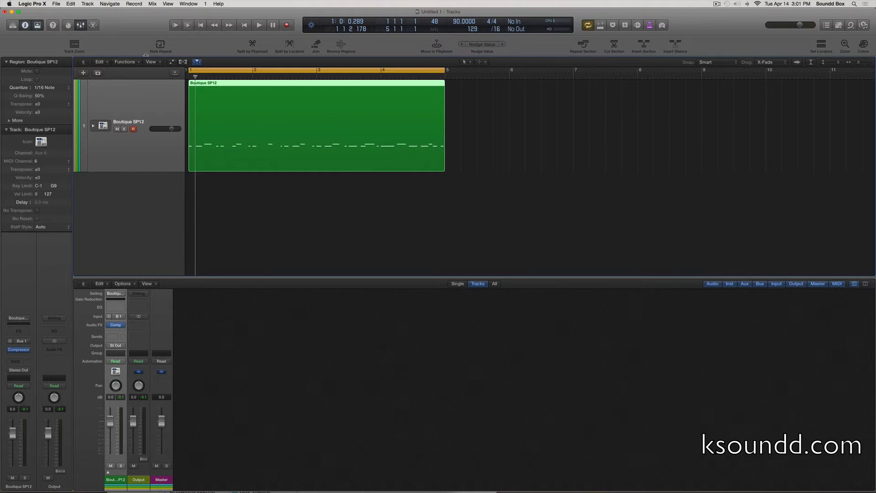
key("ctrl+alt+super+t")
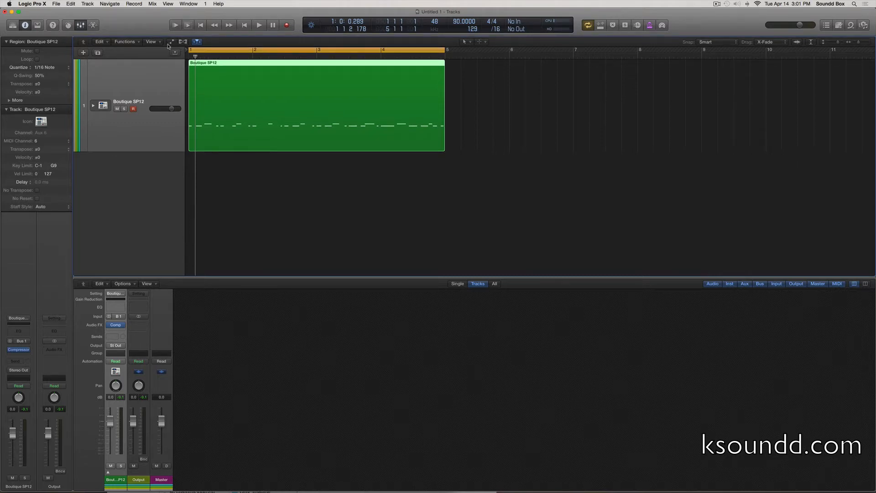
Turn on the track automation display and set the Boutique SP12 track's automation parameter to Volume
left_click(171, 42)
left_click(171, 42)
left_click(171, 42)
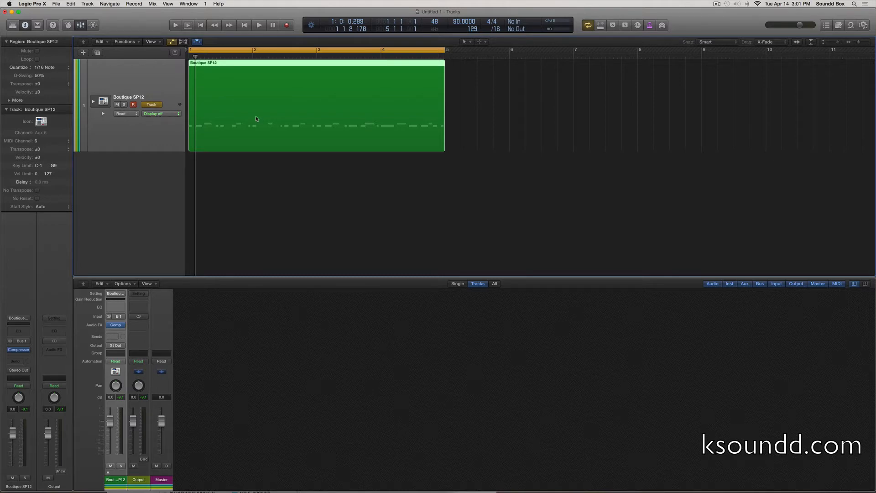
left_click(165, 115)
left_click(170, 117)
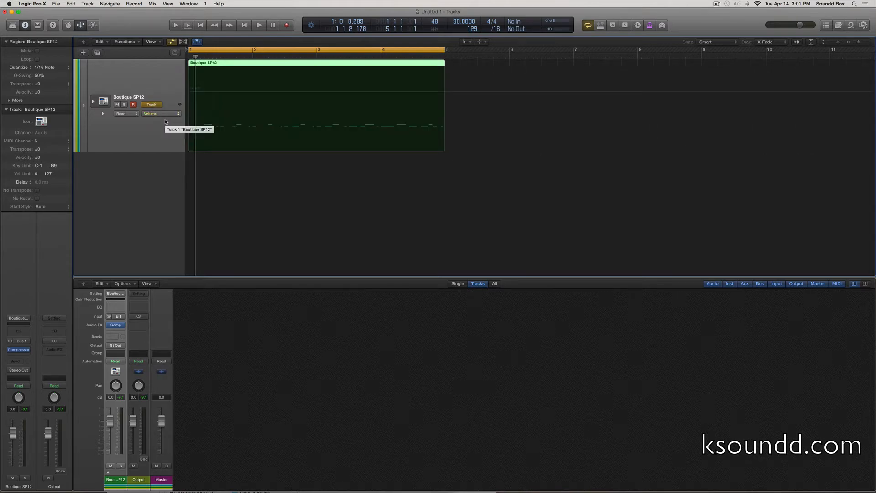
Toggle the volume automation display off and back on repeatedly
key("a")
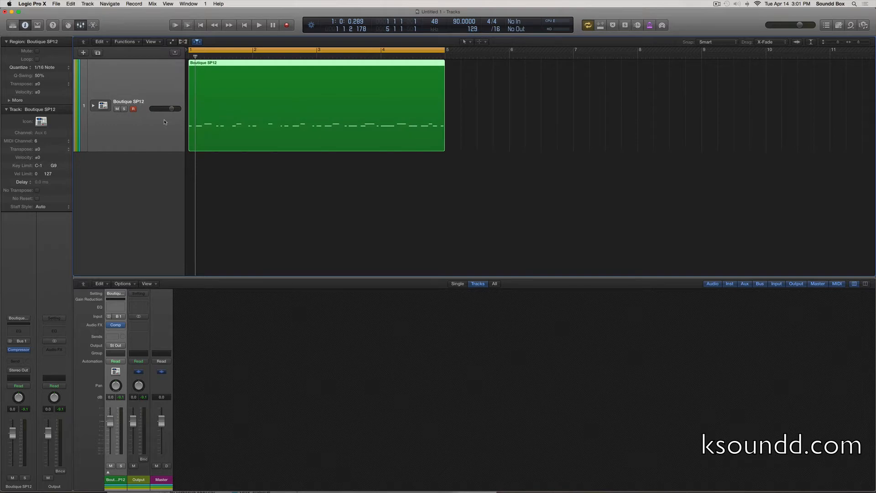
key("a")
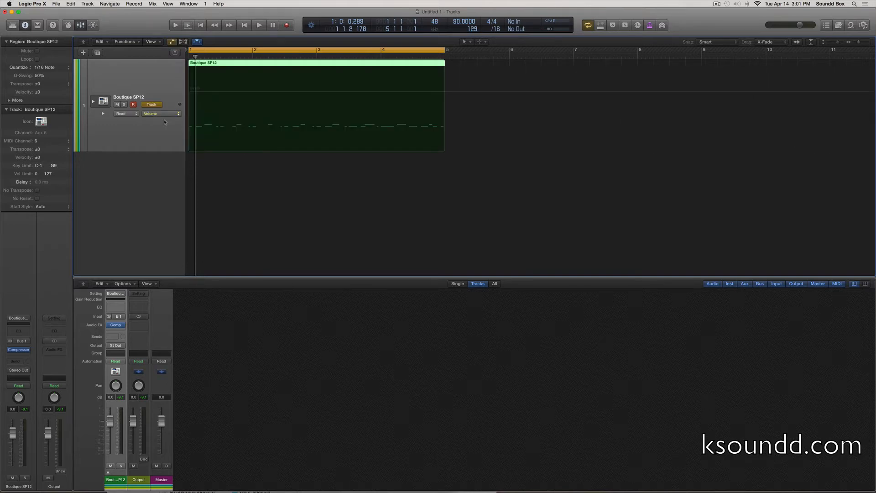
key("a")
key("a")
key("a")
key("a")
Try adding several volume automation points along the Boutique SP12 region, and undo them
left_click(220, 92)
left_click(224, 92)
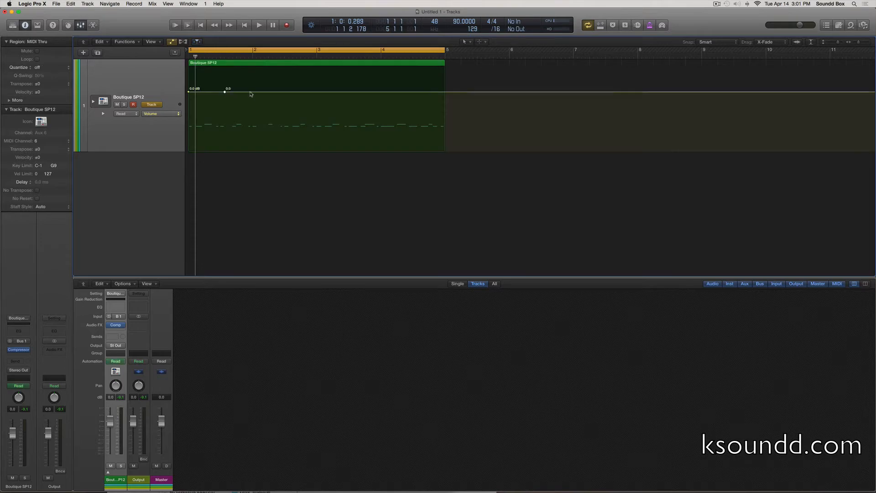
left_click(283, 92)
left_click(381, 92)
left_click(356, 92)
key("super+z")
key("super+z")
key("super+z")
key("super+z")
Add four volume automation points at 0.0 dB along the region, at about bars 1.6, 2.2, 3.2 and 4.2
scroll(336, 124, "up", 5)
key("space")
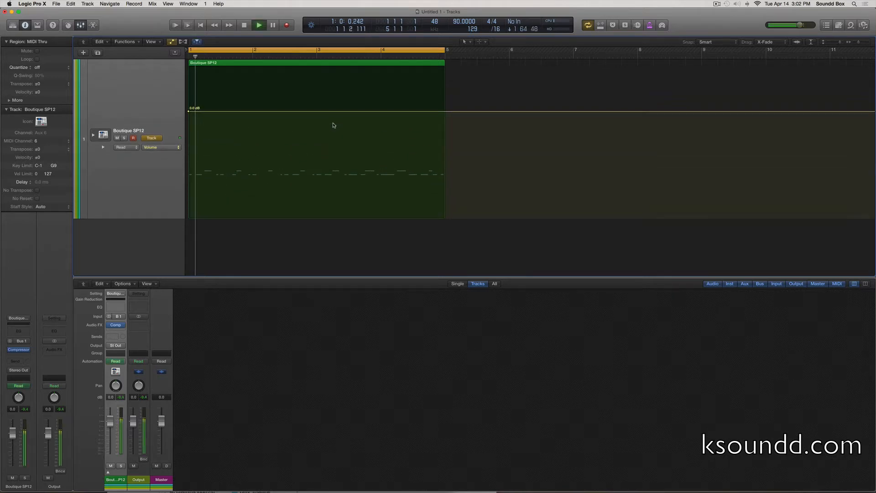
key("space")
left_click(267, 111)
left_click(229, 111)
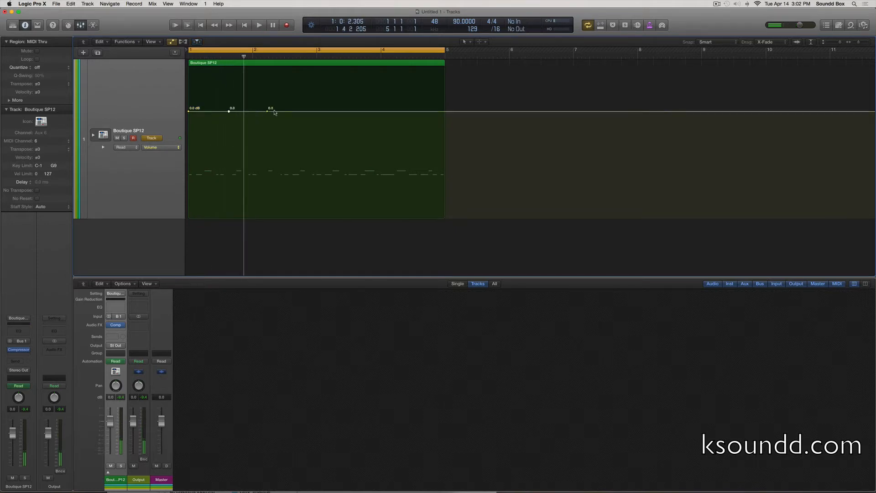
left_click(332, 113)
left_click(394, 112)
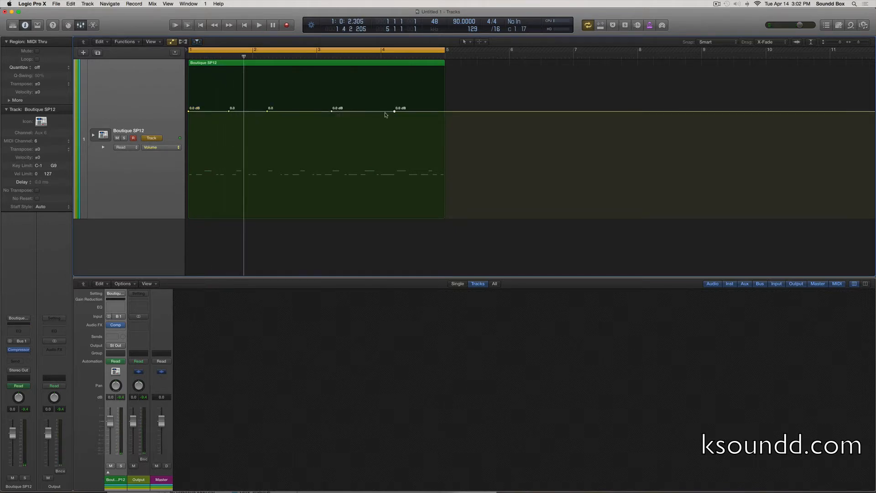
Lower the volume point in bar 1 to about -13.5 dB and the point in bar 3 to about -10.7 dB
left_click_drag(228, 111, 229, 169)
left_click(267, 112)
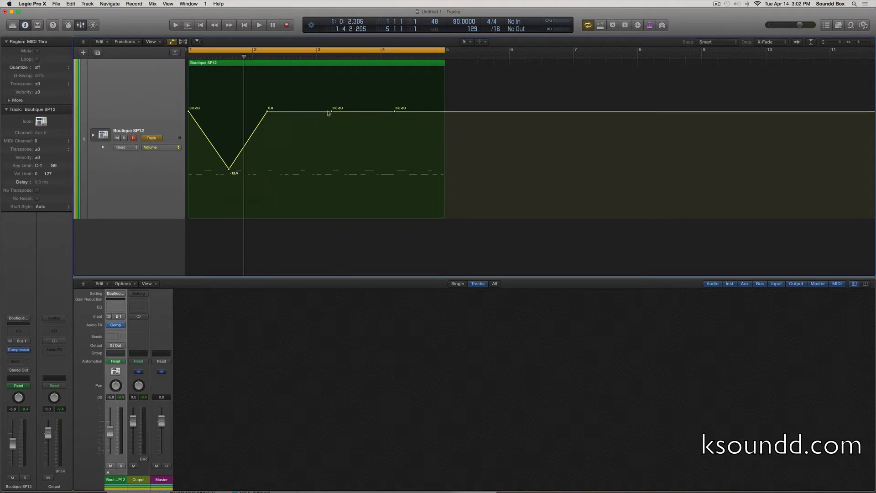
left_click_drag(331, 111, 331, 161)
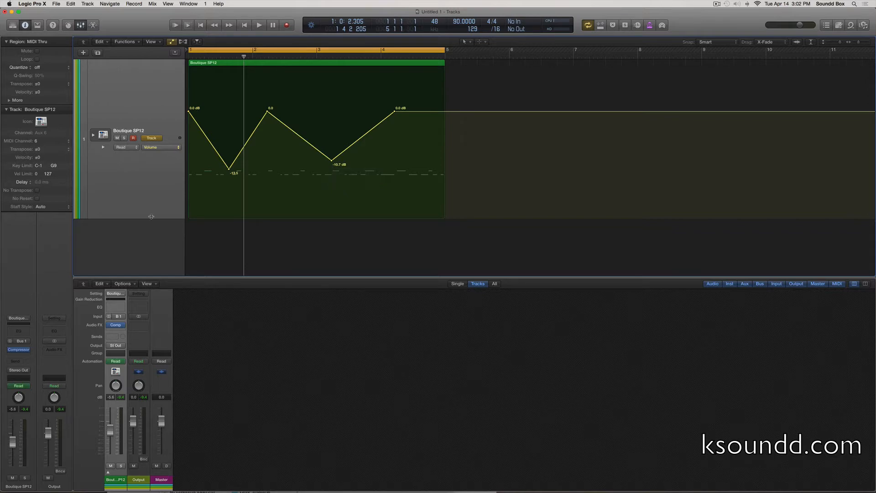
Play back the region to hear the volume automation dips
key("space")
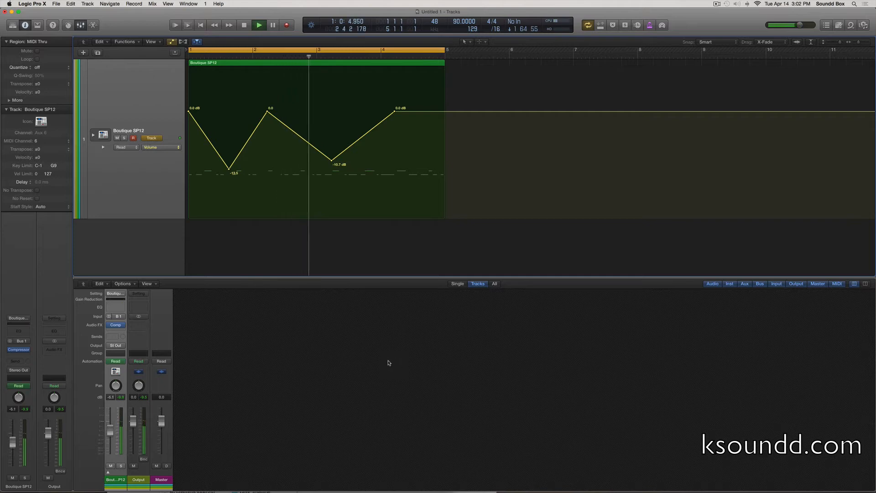
key("space")
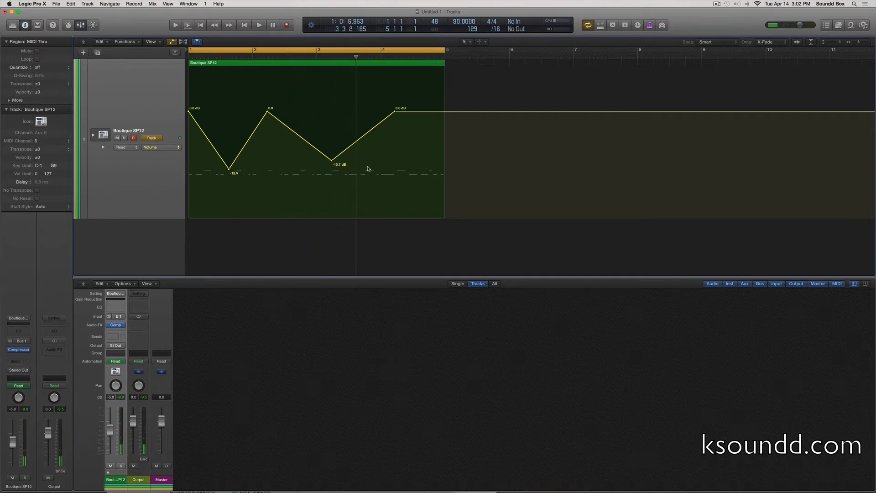
scroll(359, 168, "up", 5)
scroll(359, 169, "down", 5)
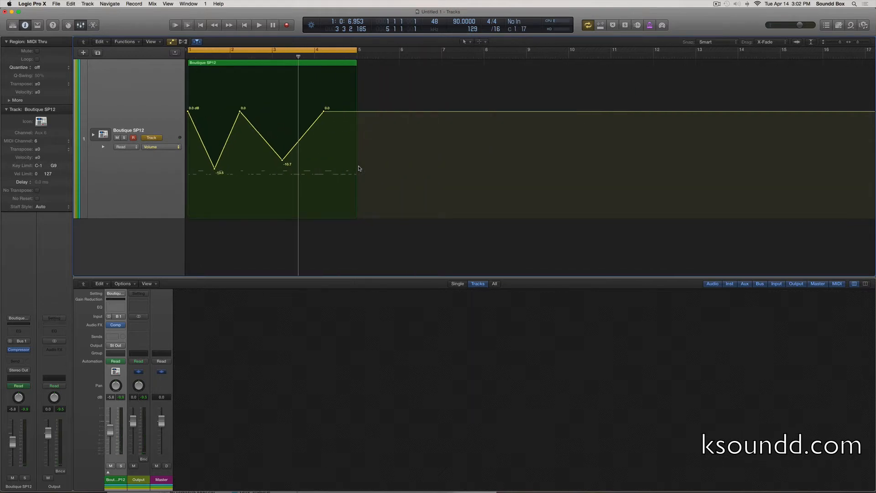
scroll(359, 168, "up", 1)
scroll(359, 169, "left", 3)
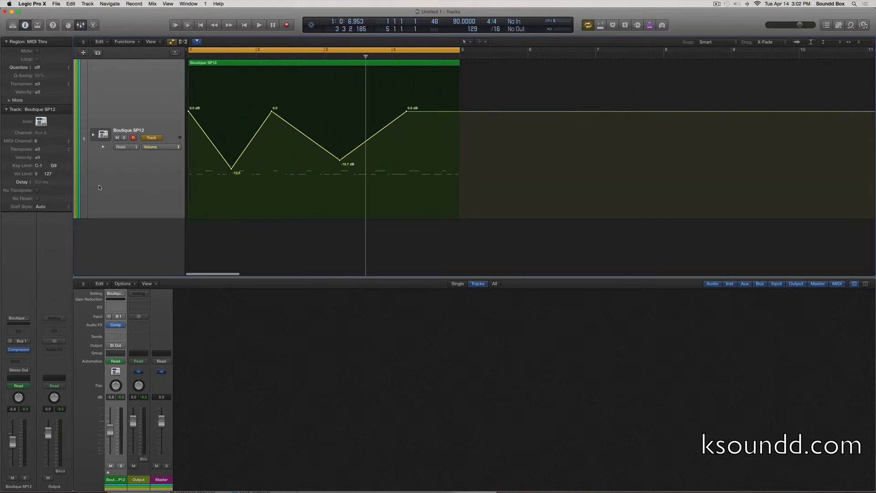
Reveal a second automation lane beneath the Boutique SP12 track and hide the mixer
left_click(103, 147)
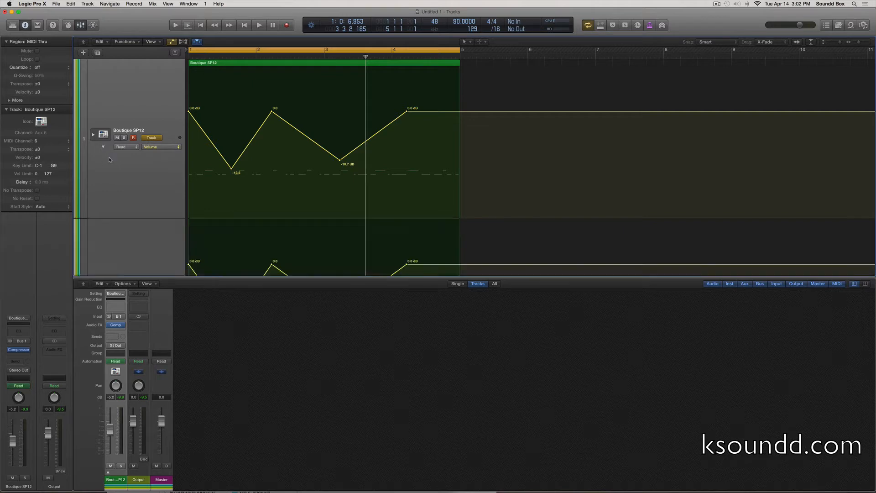
scroll(166, 176, "down", 5)
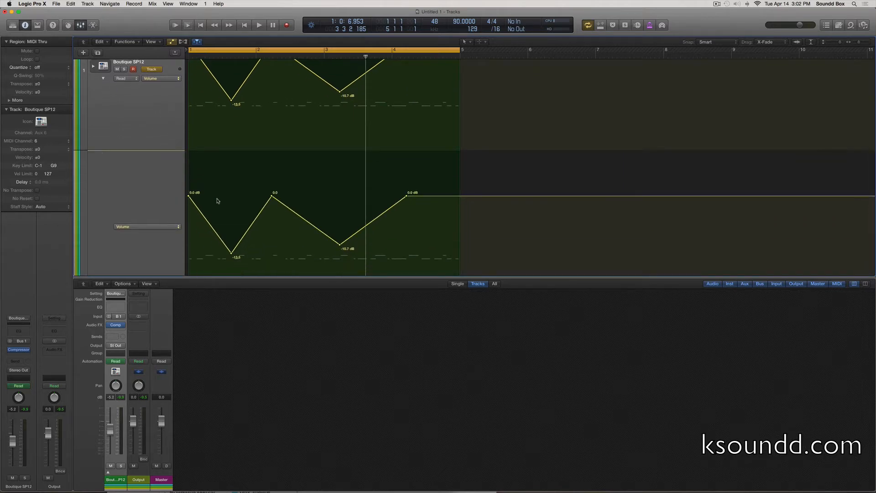
scroll(218, 201, "down", 3)
scroll(218, 202, "right", 2)
key("x")
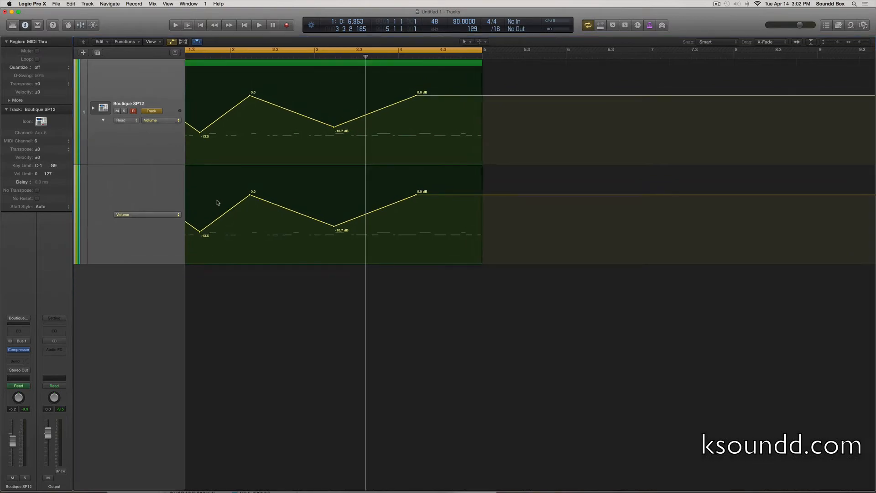
scroll(198, 196, "left", 3)
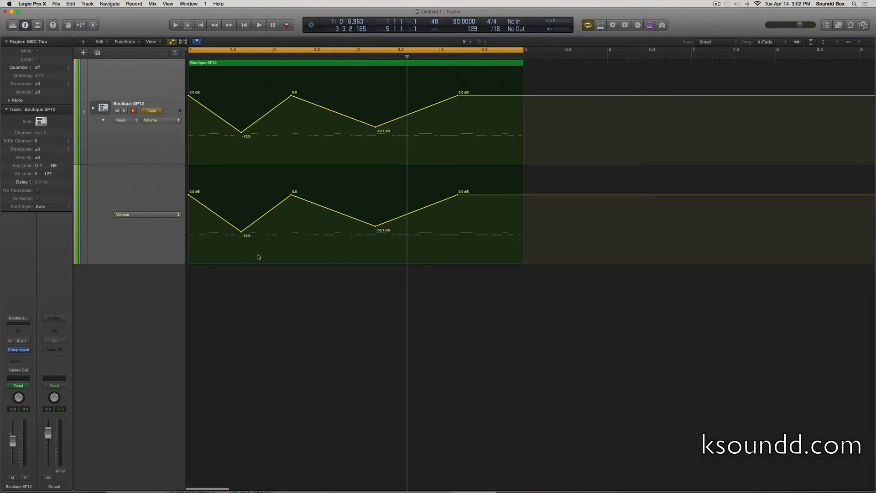
Show Pan in the second automation lane and add centred pan points along the first bars of the Boutique SP12 region
left_click(163, 215)
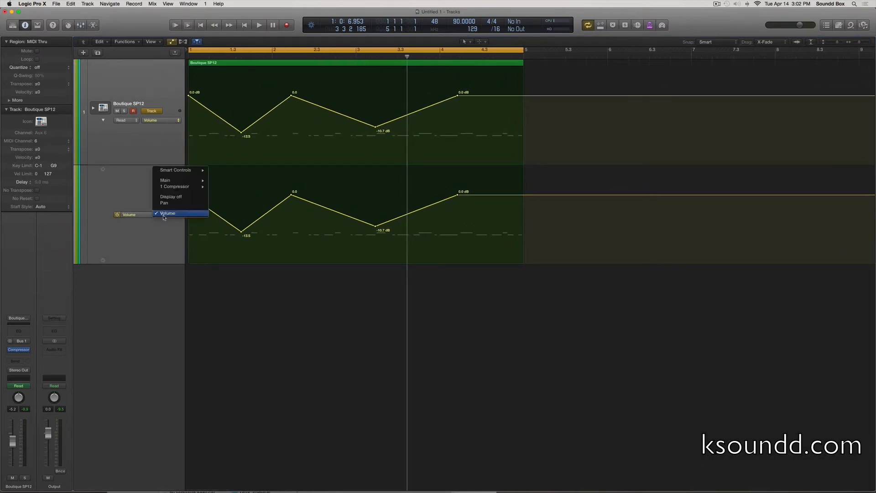
left_click(175, 206)
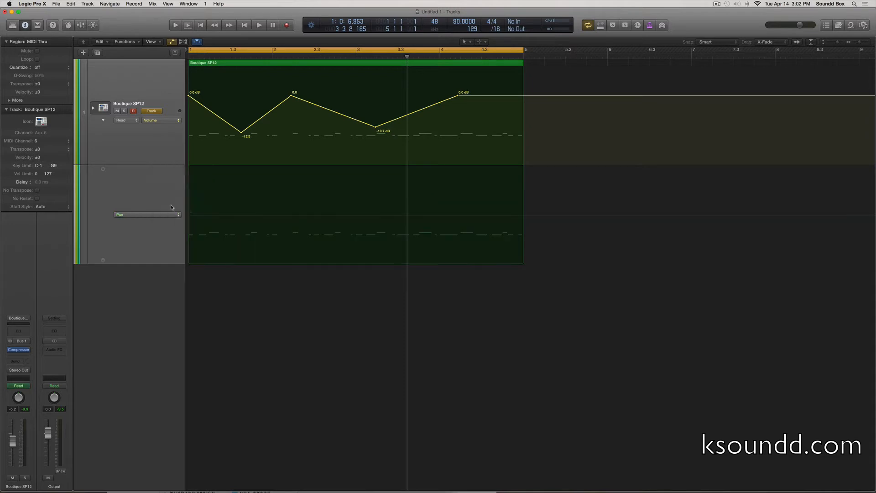
left_click(219, 216)
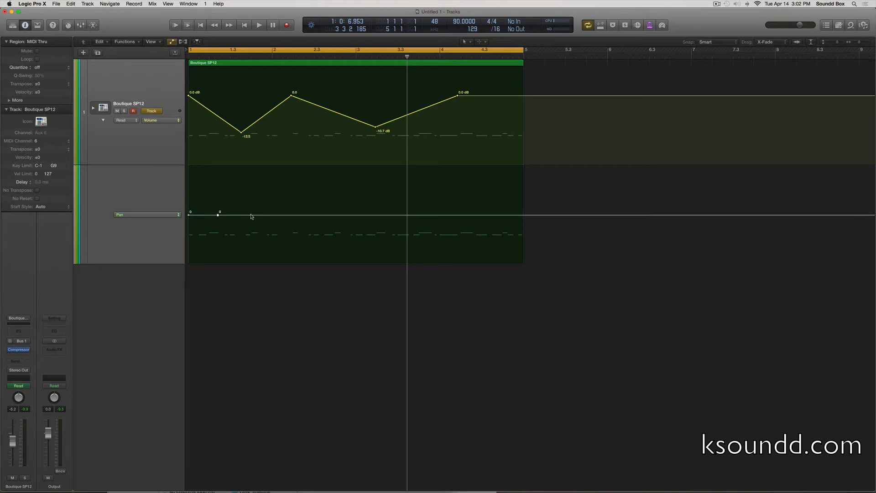
left_click(287, 215)
left_click(218, 215)
Shape the pan curve with points at about +42, -40, +38 and -3, and play back the region to hear it
left_click_drag(218, 214, 218, 246)
left_click_drag(251, 215, 251, 184)
left_click_drag(286, 215, 329, 212)
key("space")
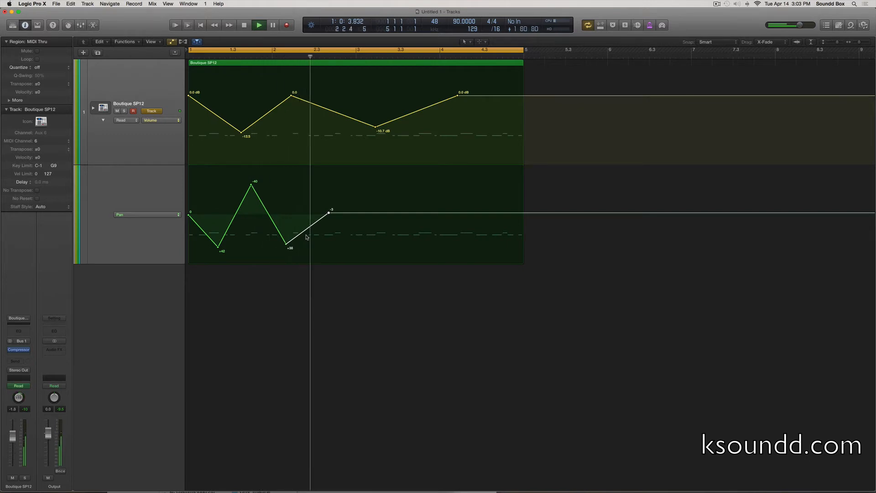
key("space")
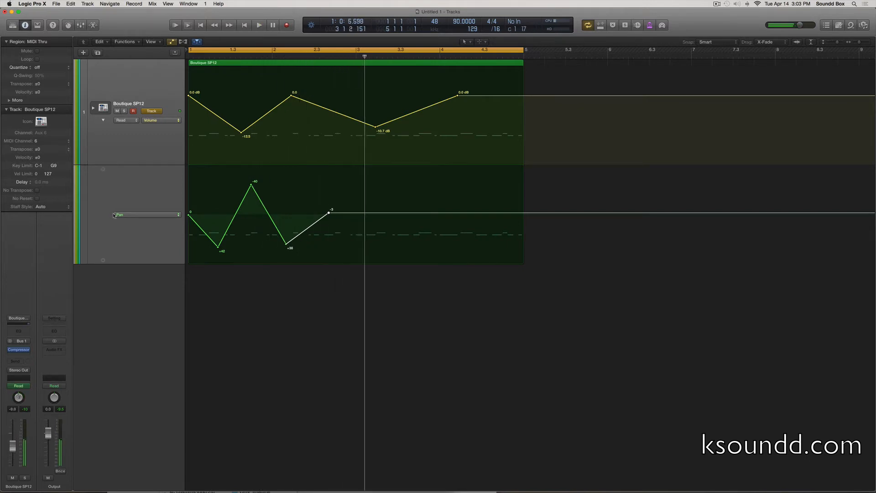
Hide the second automation lane and display Pan in the track's remaining lane
left_click(103, 169)
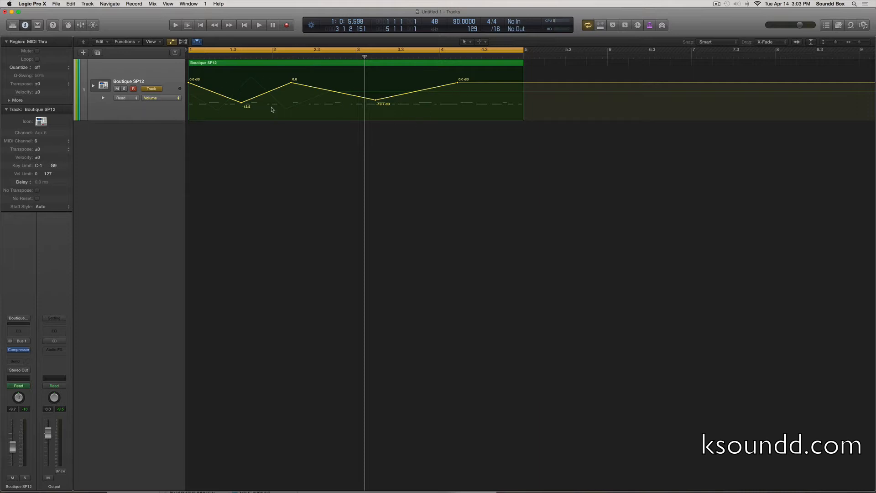
left_click(160, 98)
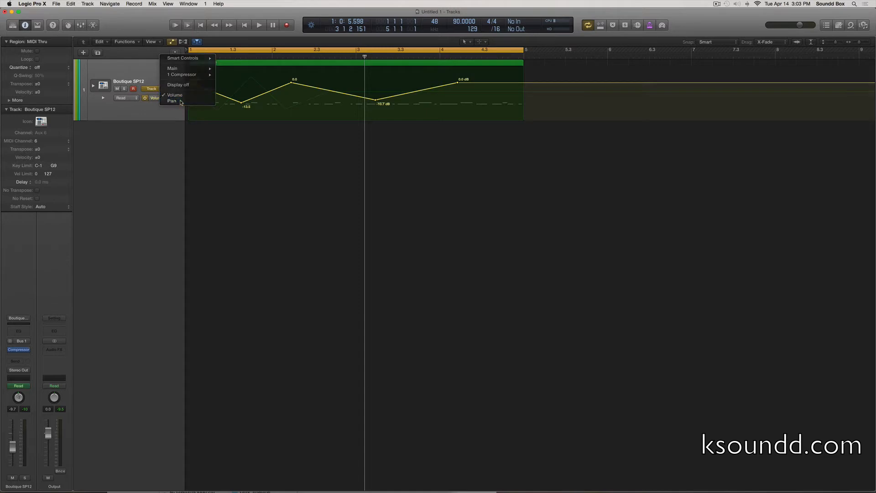
left_click(171, 100)
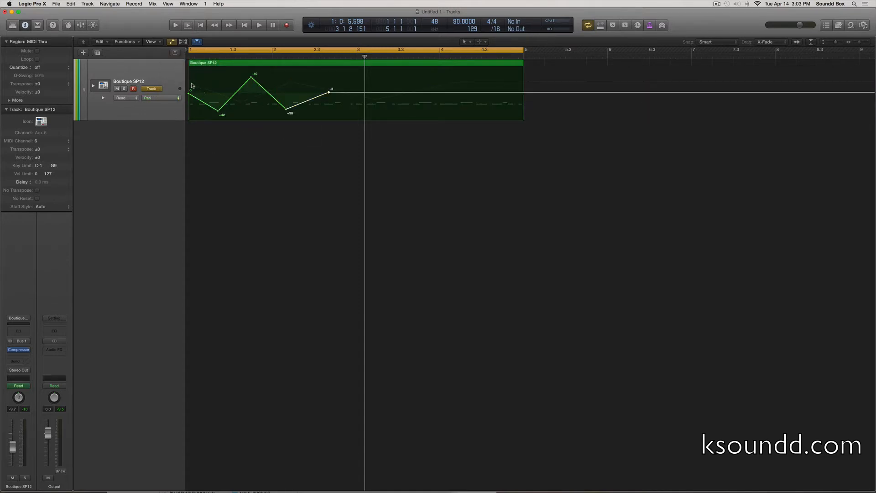
left_click(163, 100)
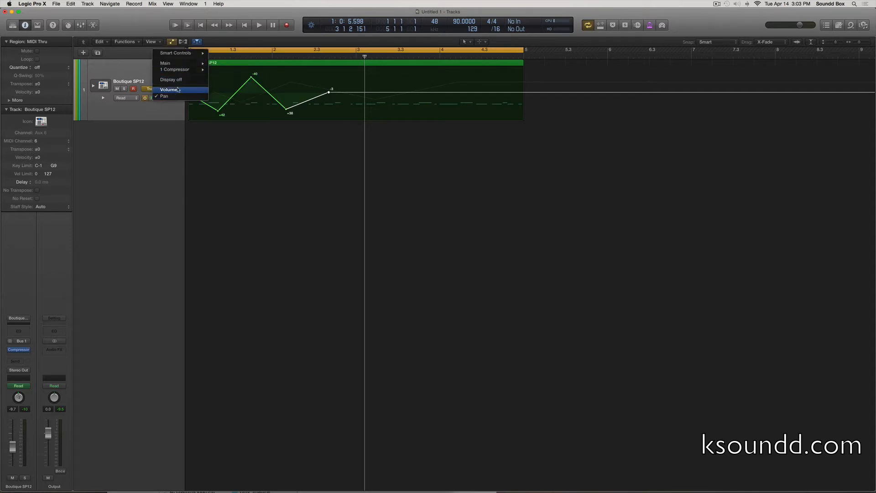
left_click(132, 150)
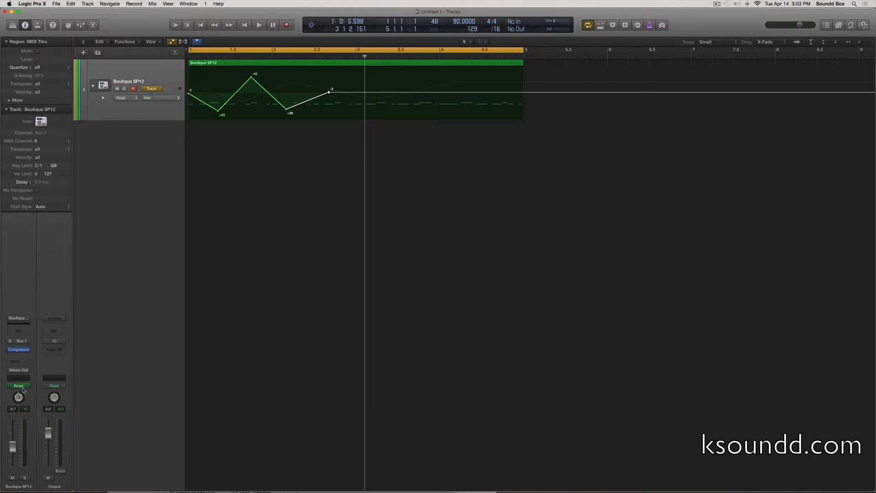
Insert a stereo Echo after the Compressor on the Boutique SP12 channel and place its window beside the region
left_click(22, 354)
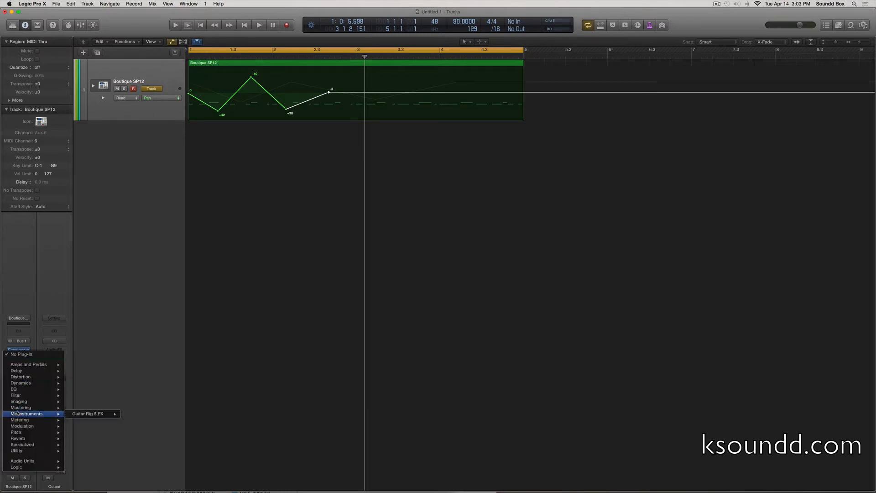
mouse_move(31, 372)
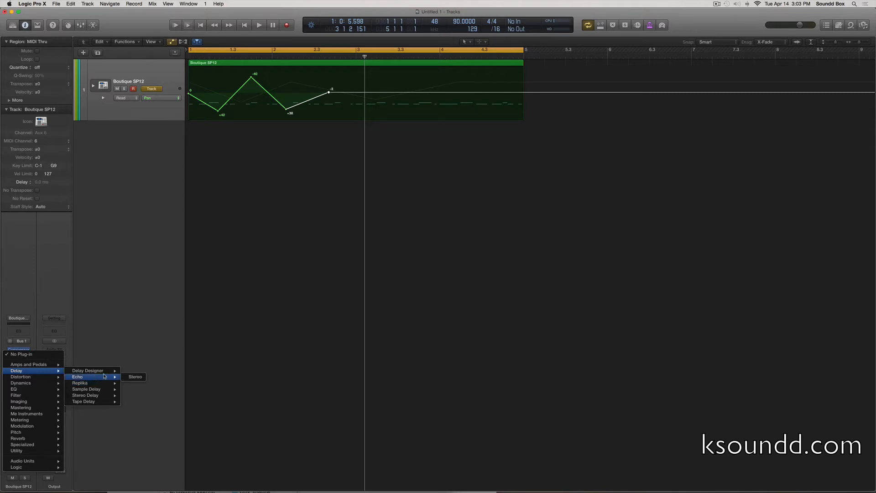
left_click(129, 376)
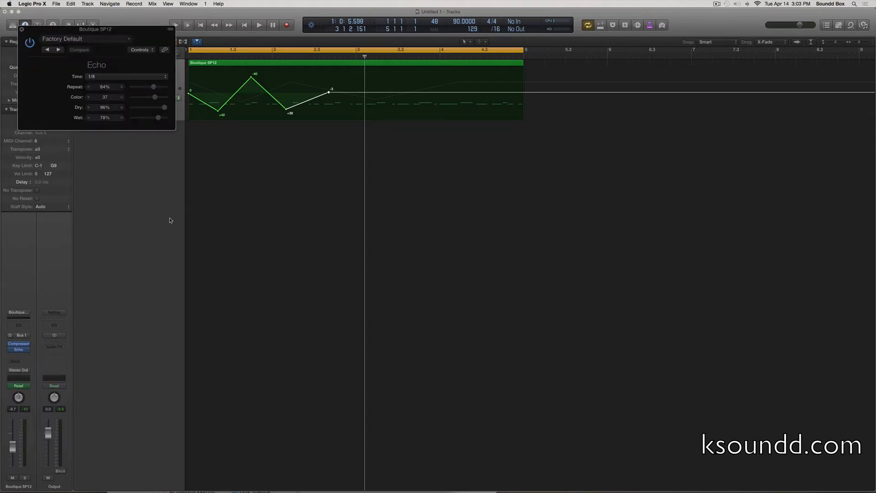
left_click_drag(44, 29, 566, 129)
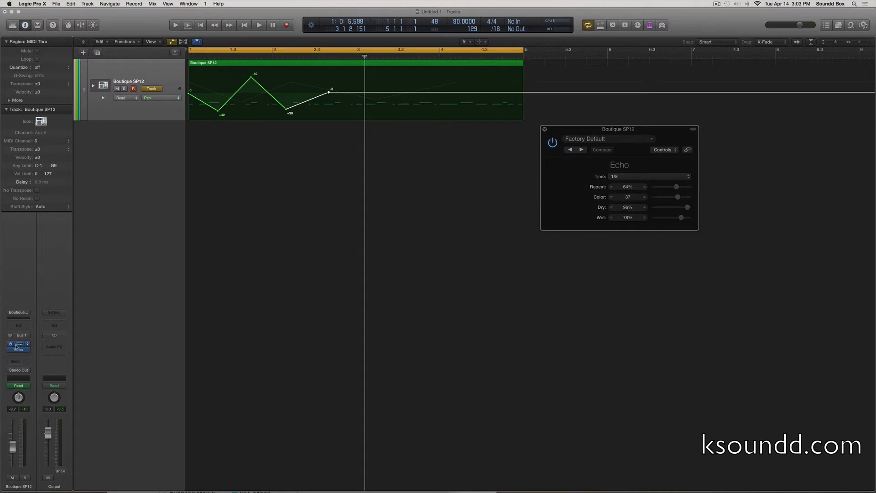
Set the track's automation parameter to Insert #2 Bypass so that the Echo's bypass can be automated
mouse_move(19, 350)
left_click(162, 98)
mouse_move(166, 71)
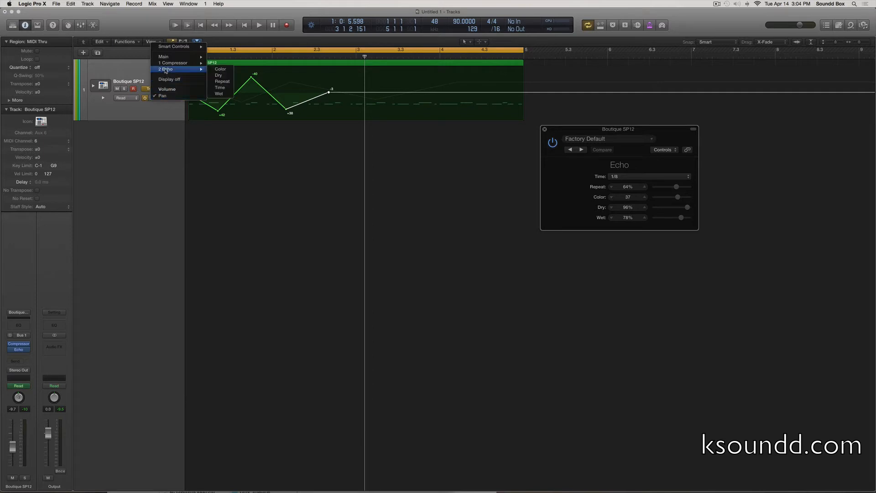
mouse_move(180, 58)
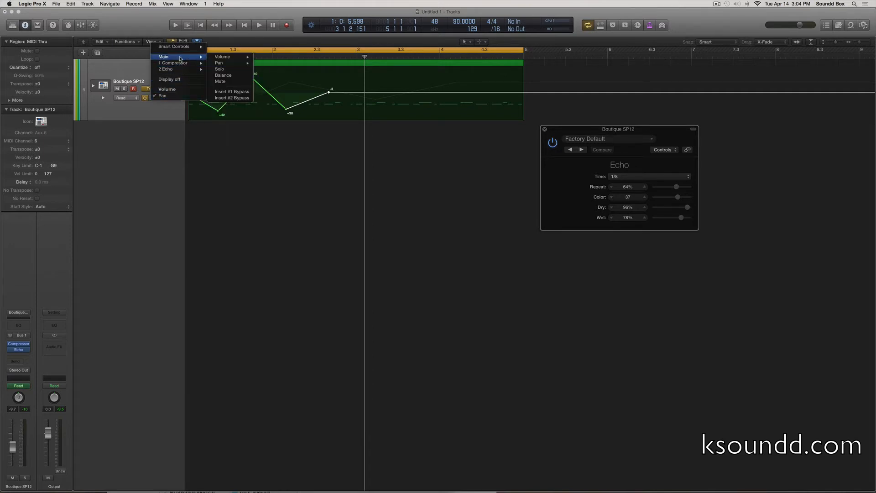
left_click(227, 98)
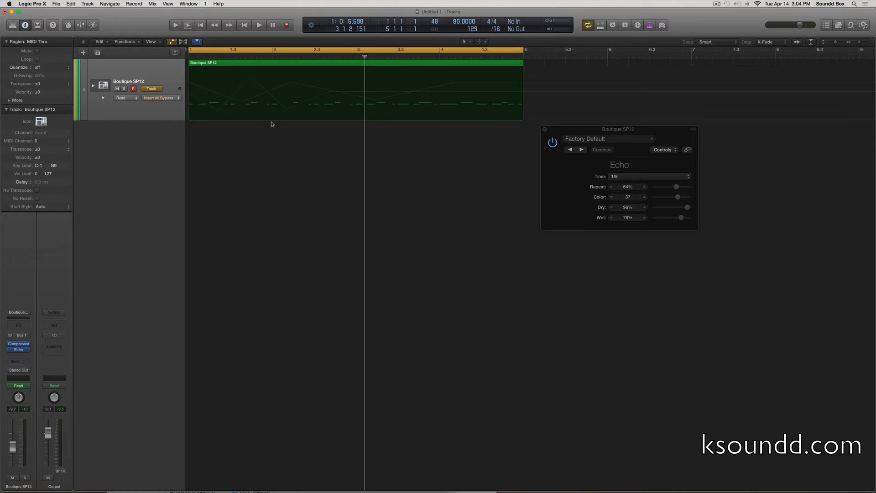
left_click(162, 99)
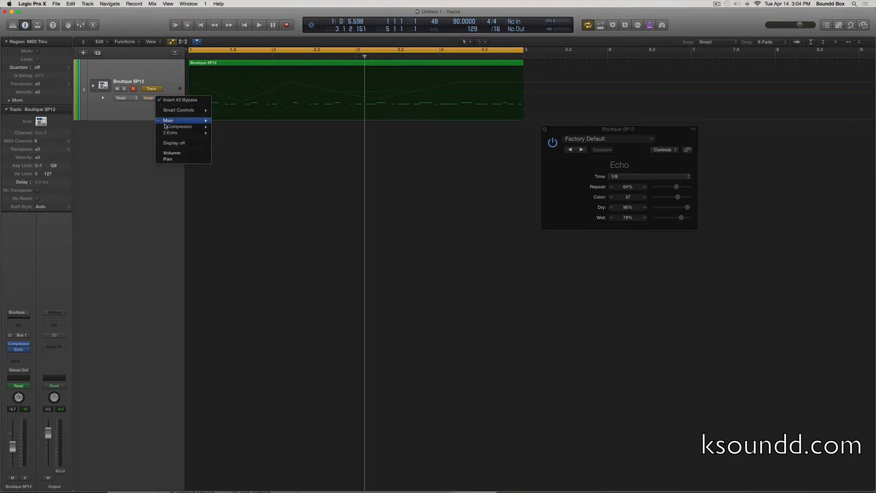
mouse_move(174, 121)
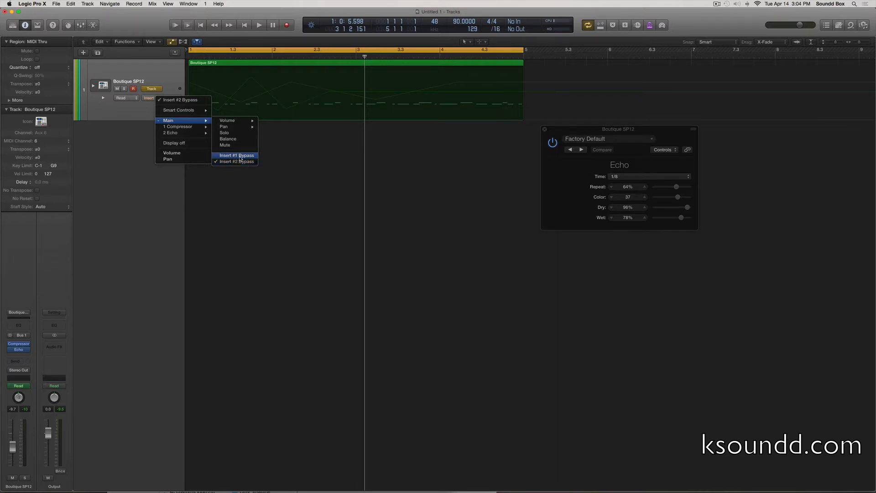
left_click(143, 168)
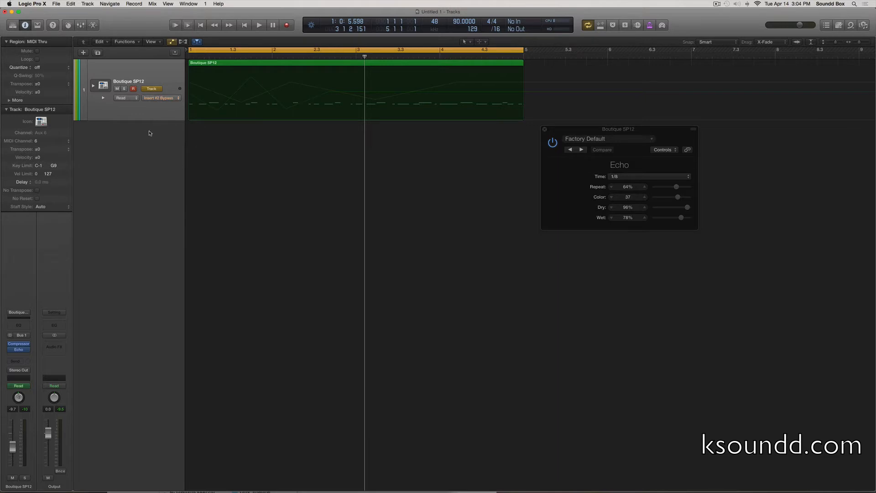
Draw Echo bypass automation that switches to Bypassed near the end of bar 1 and back off near the end of bar 2
left_click(208, 108)
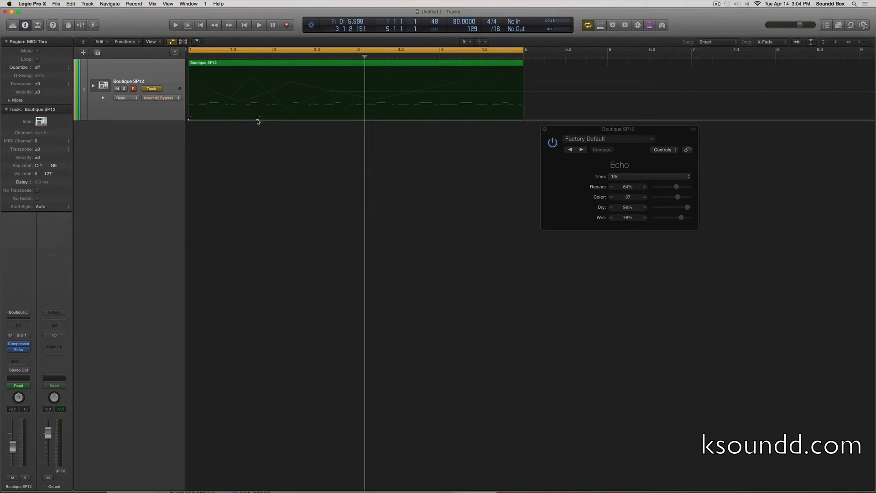
left_click_drag(258, 120, 257, 68)
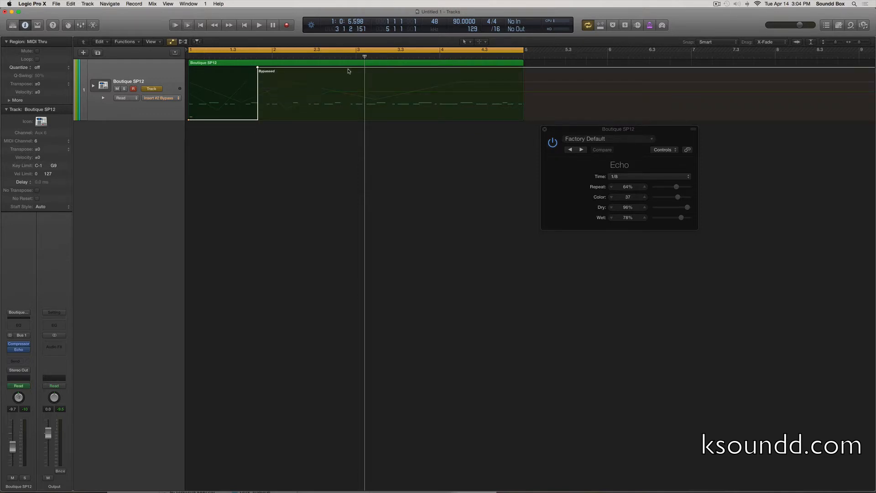
left_click_drag(348, 70, 348, 120)
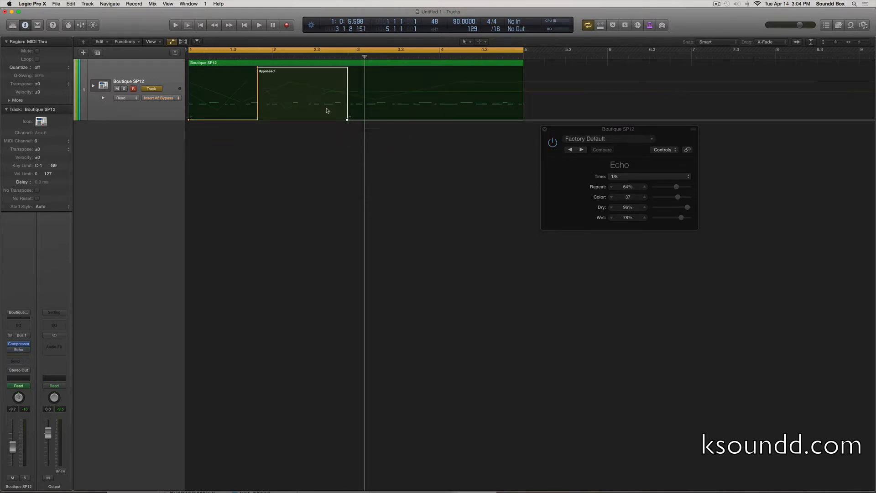
Play back the region to hear the Echo bypass automation, and play it again with the mixer shown
key("space")
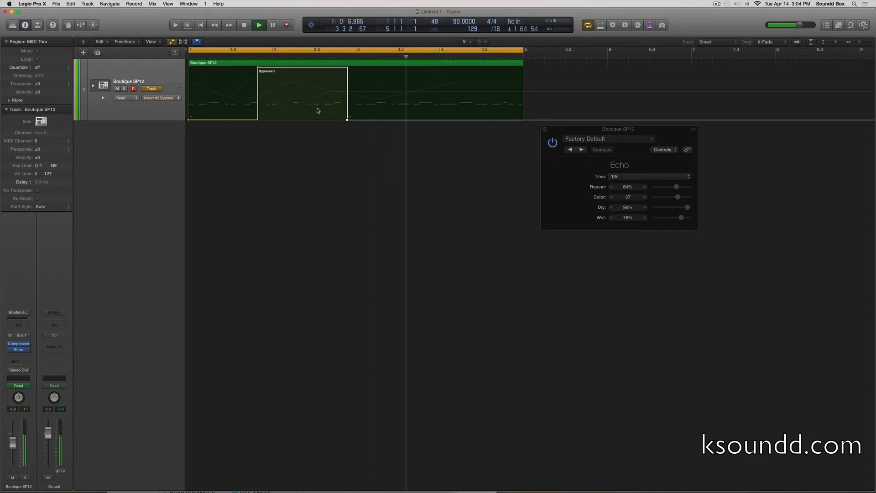
key("space")
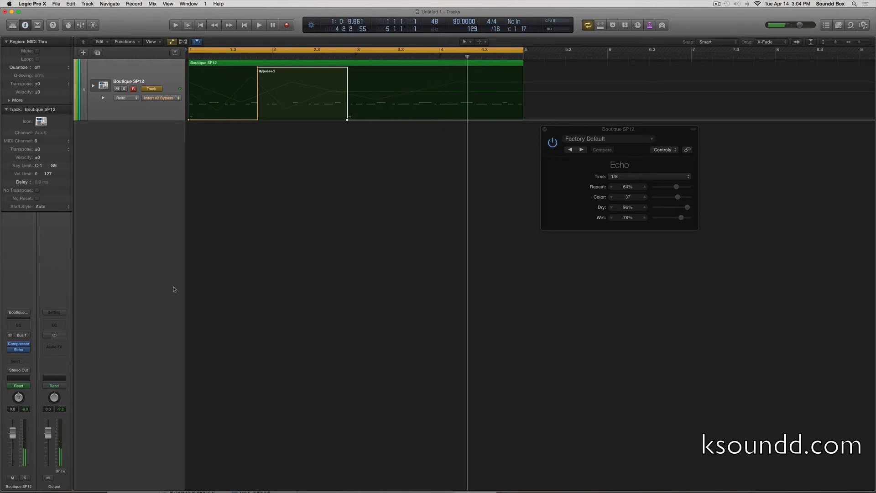
key("x")
key("space")
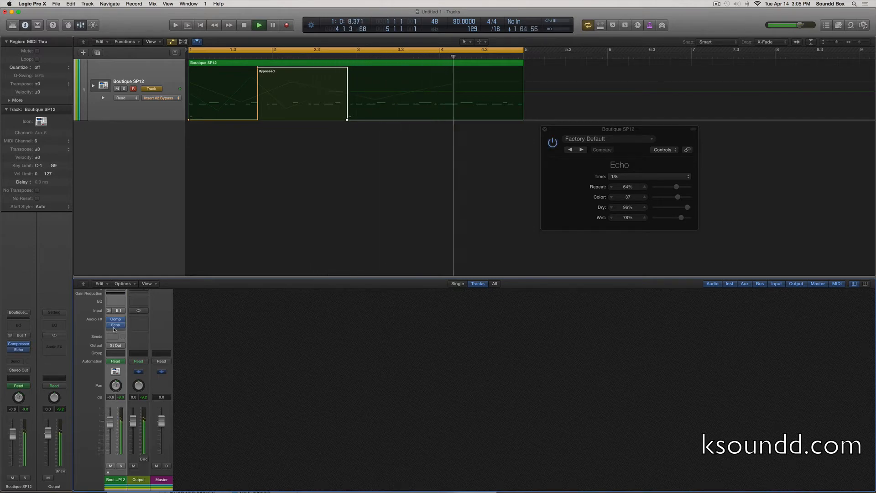
key("space")
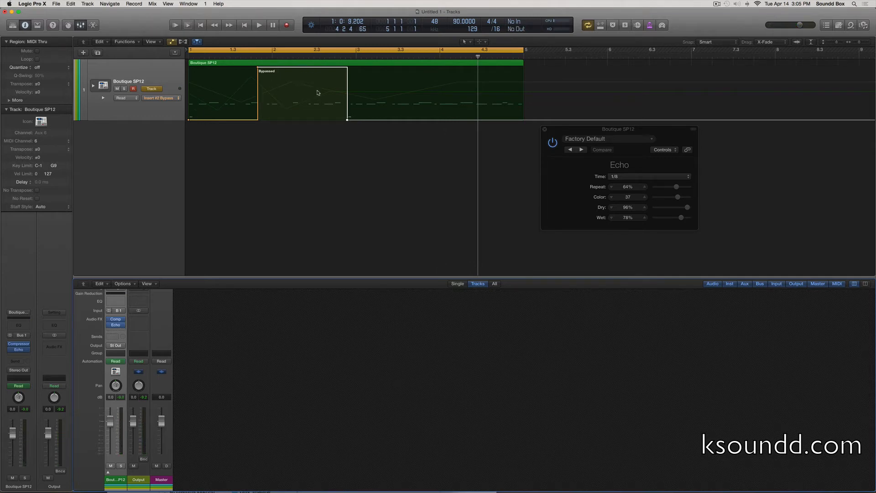
Delete the Insert #2 Bypass automation from the Boutique SP12 track
key("super+Right")
key("super+Right")
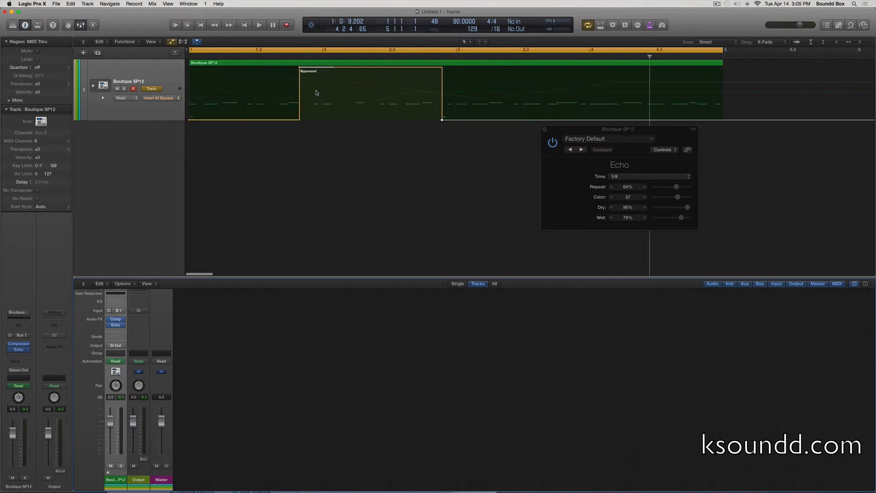
key("super+Down")
key("super+Down")
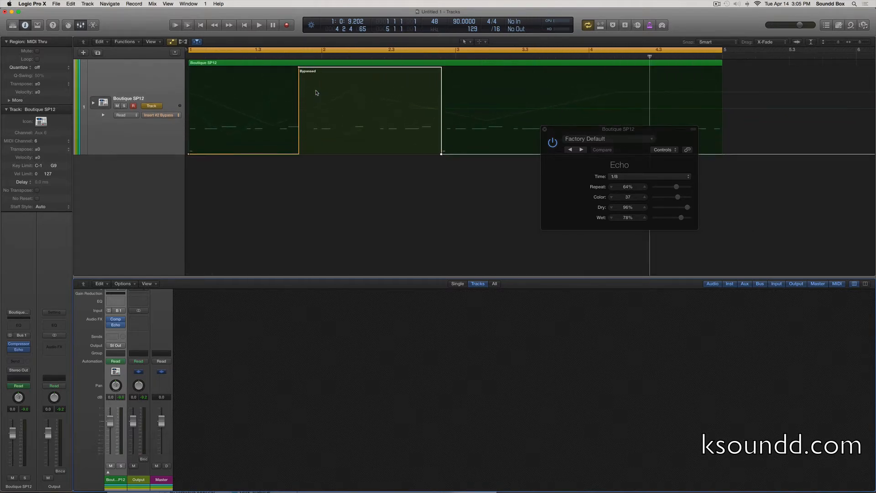
key("super+Right")
key("super+Right")
scroll(315, 93, "left", 5)
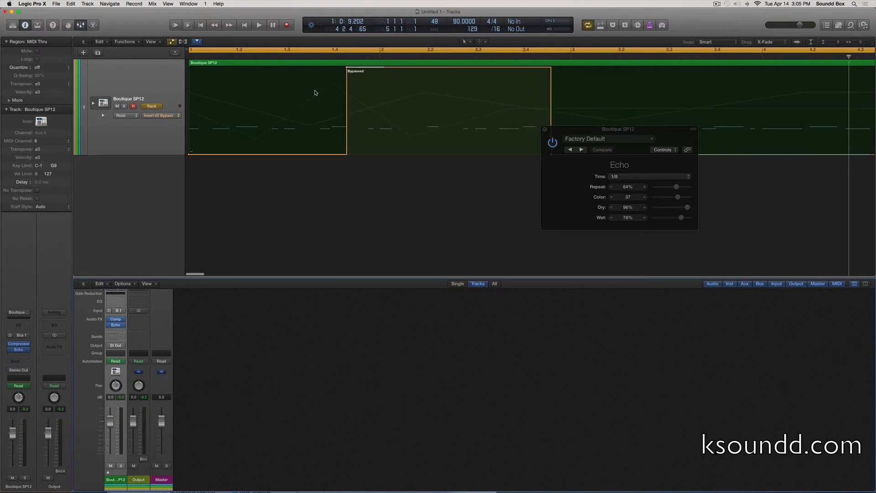
key("super+Left")
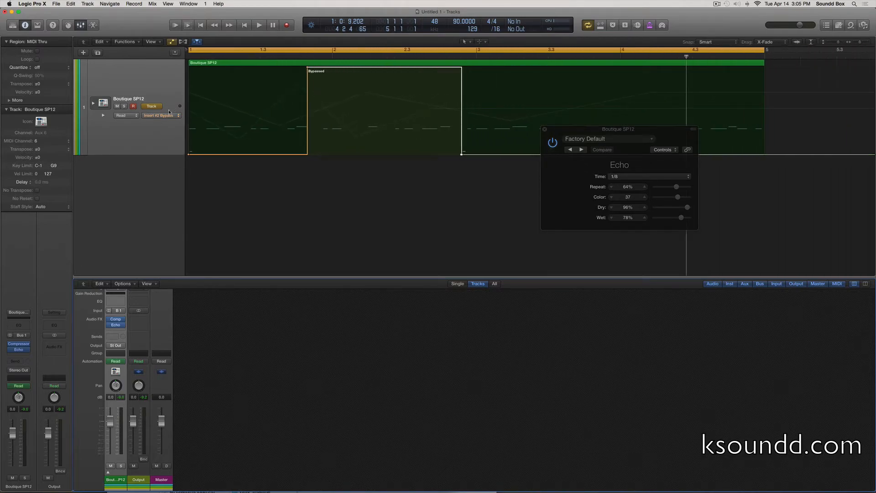
left_click(171, 140)
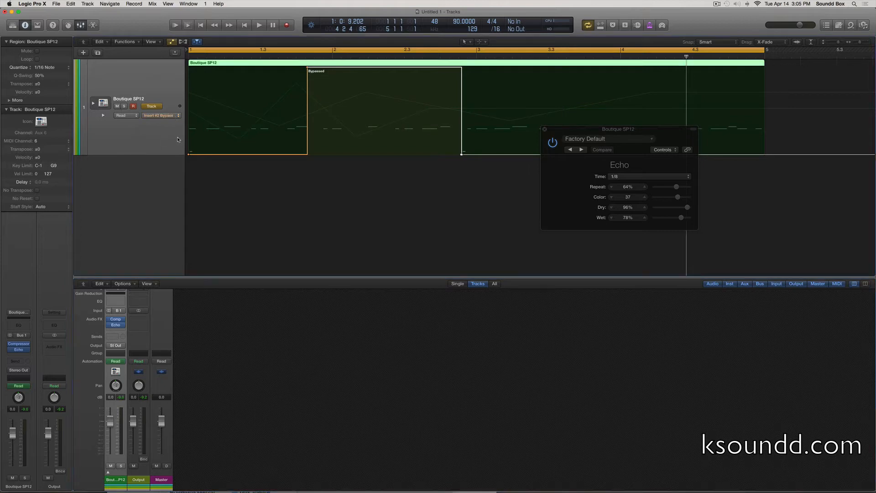
key("ctrl+super+BackSpace")
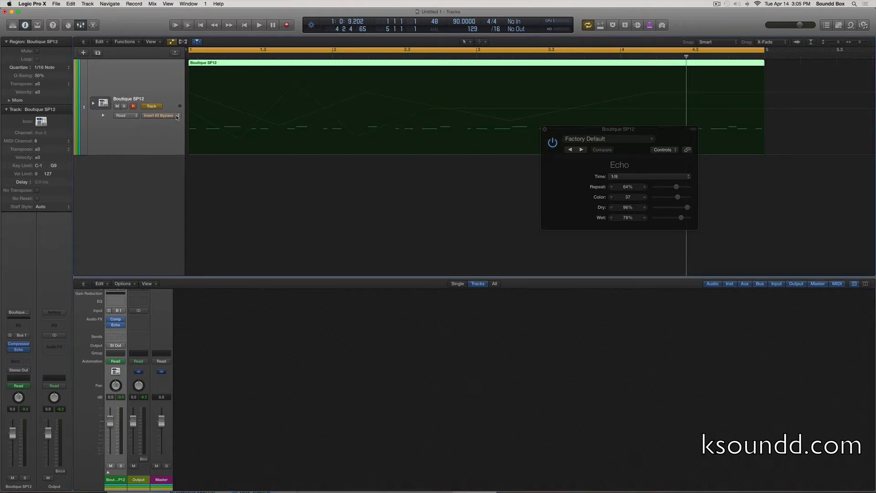
Set the track's automation parameter to Echo Wet, and adjust the Echo's Dry to 100% and Wet to 74%
left_click(177, 116)
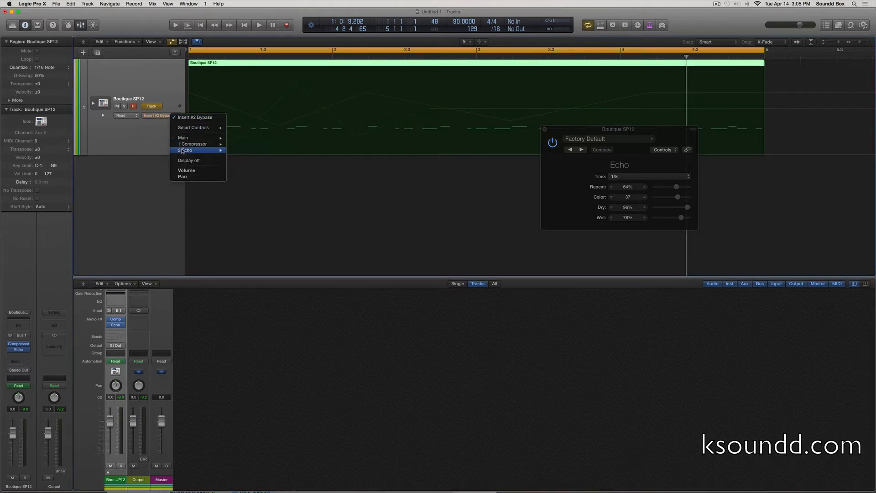
mouse_move(196, 138)
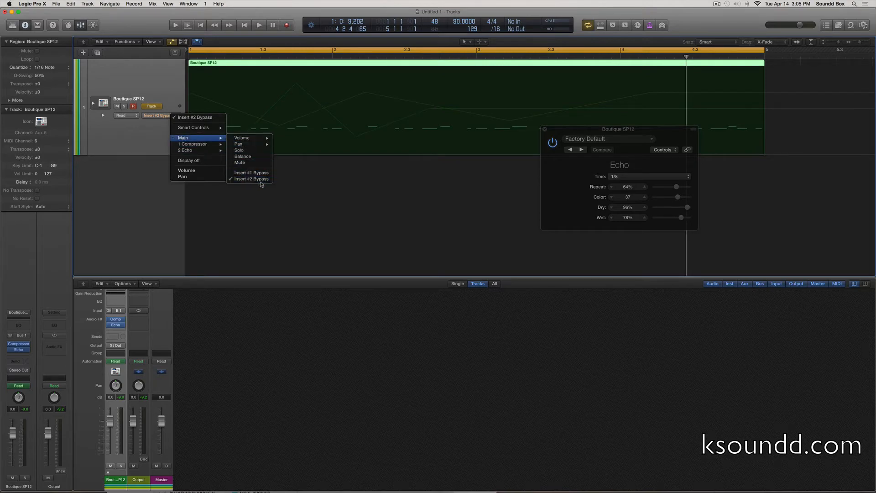
mouse_move(209, 151)
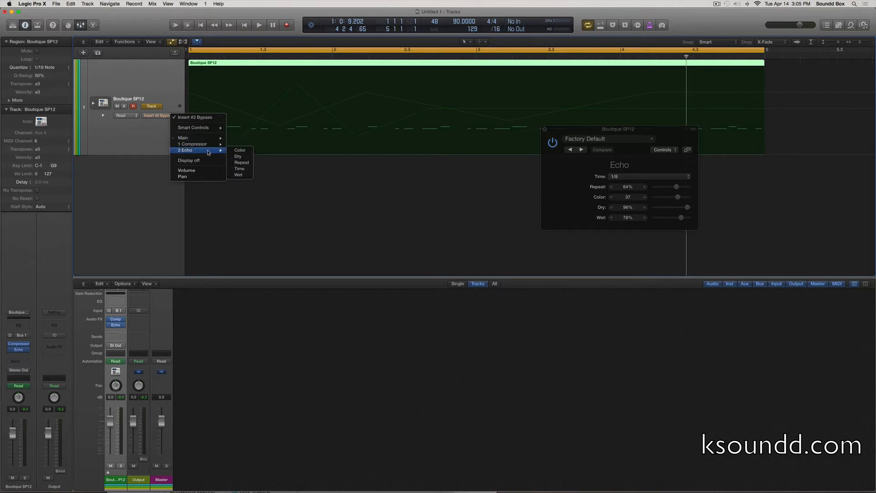
left_click(238, 175)
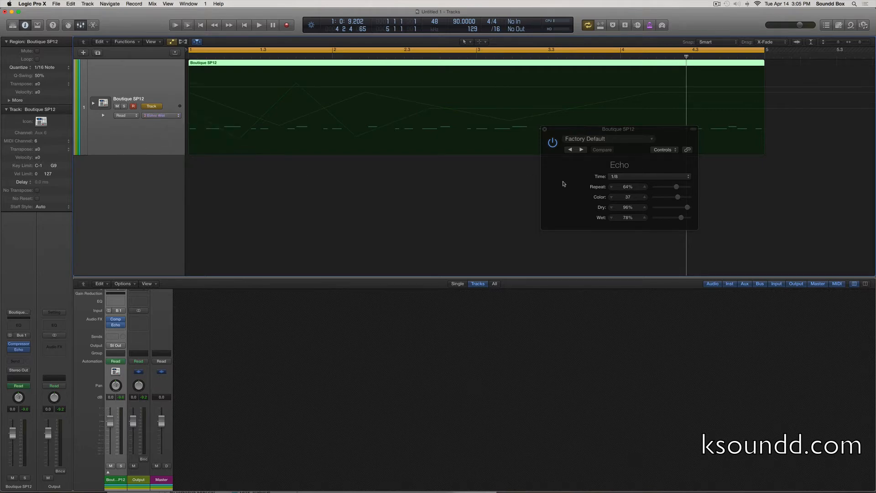
left_click_drag(599, 135, 549, 142)
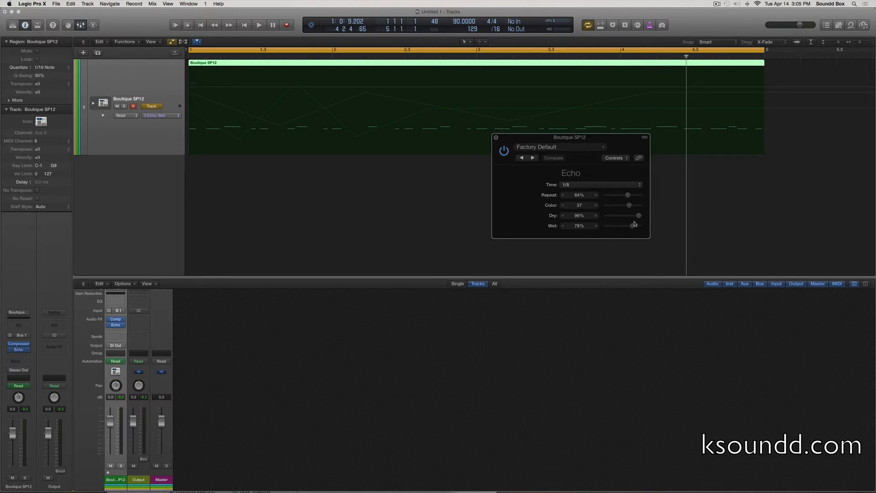
left_click_drag(627, 217, 632, 235)
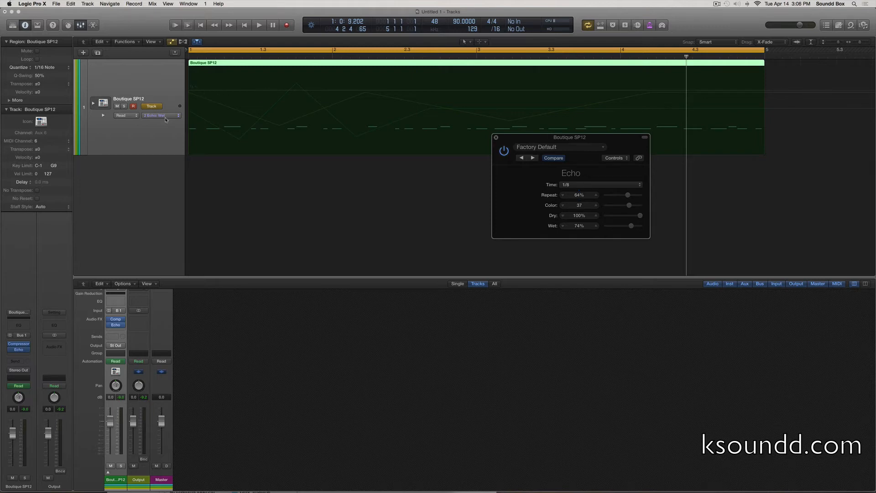
Draw Echo Wet automation that stays at 0% for the first part of bar 1 and rises to about 66% near the end of bar 2
left_click(218, 102)
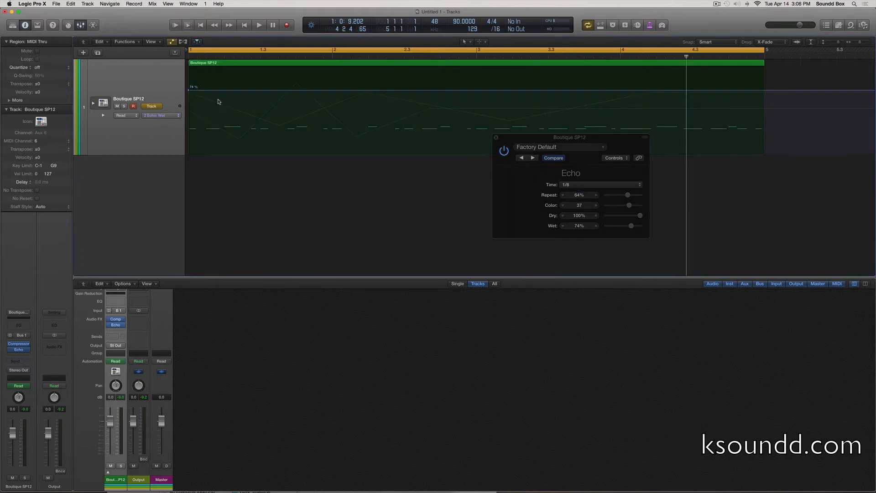
left_click(247, 90)
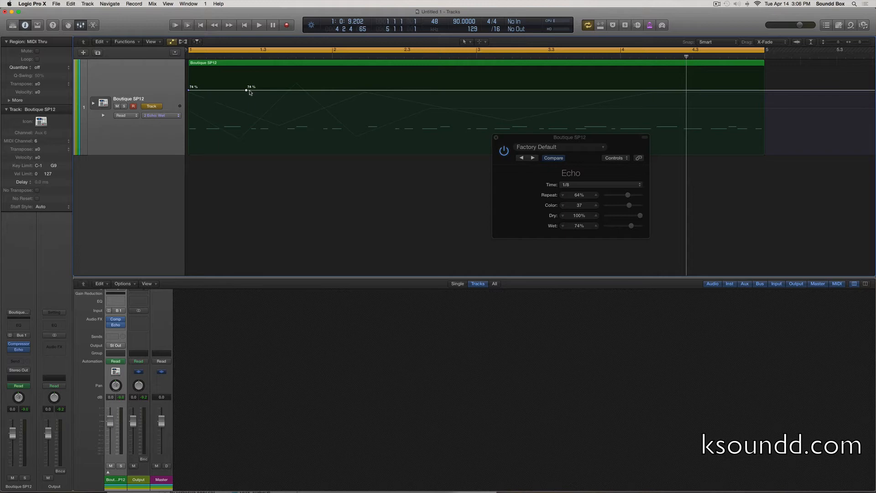
left_click(269, 91)
left_click_drag(237, 92, 239, 180)
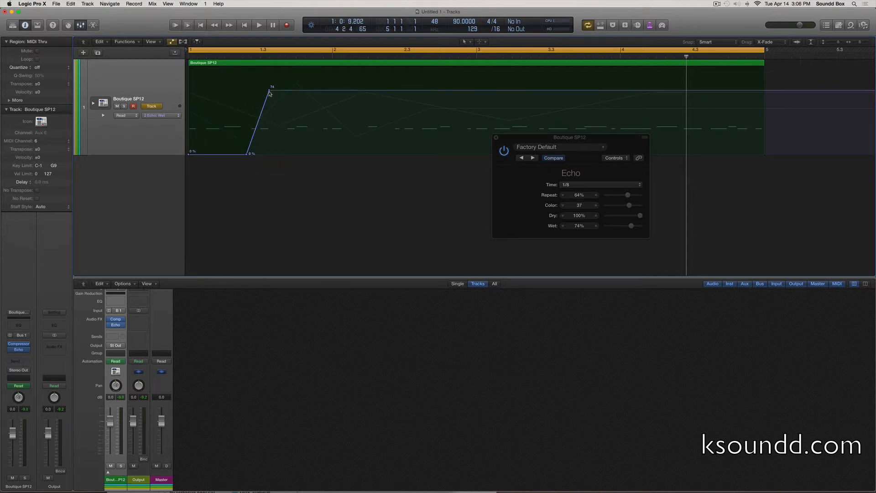
left_click_drag(268, 90, 478, 97)
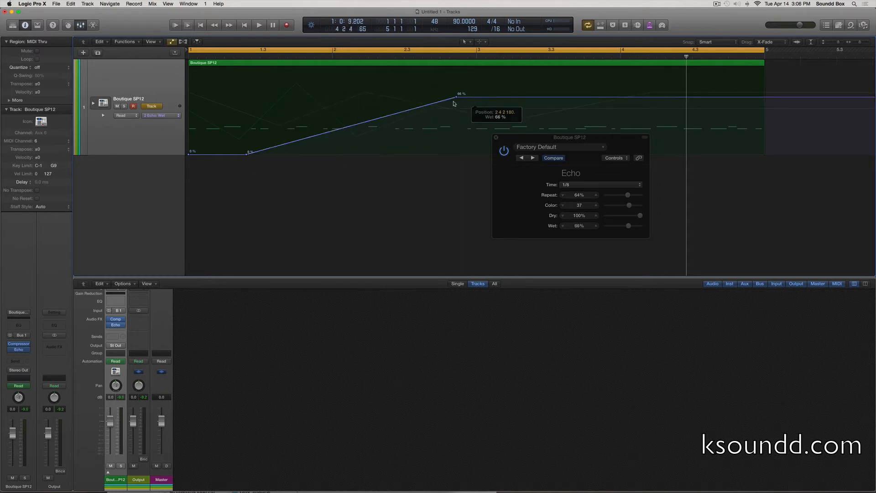
Play back the region from the start to hear the Echo Wet ramp
key("Return")
key("space")
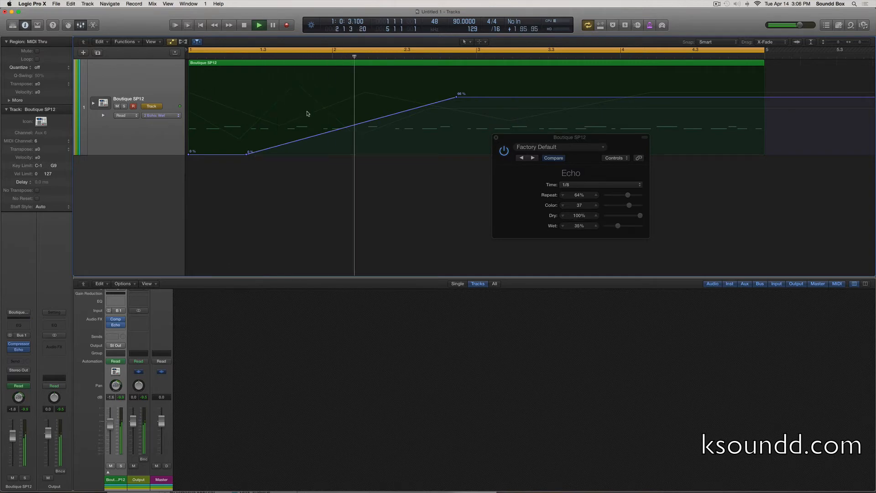
key("space")
Add points to the Echo Wet automation that drop it steeply from 66% to 0% just after beat 3 of bar 3
left_click(559, 97)
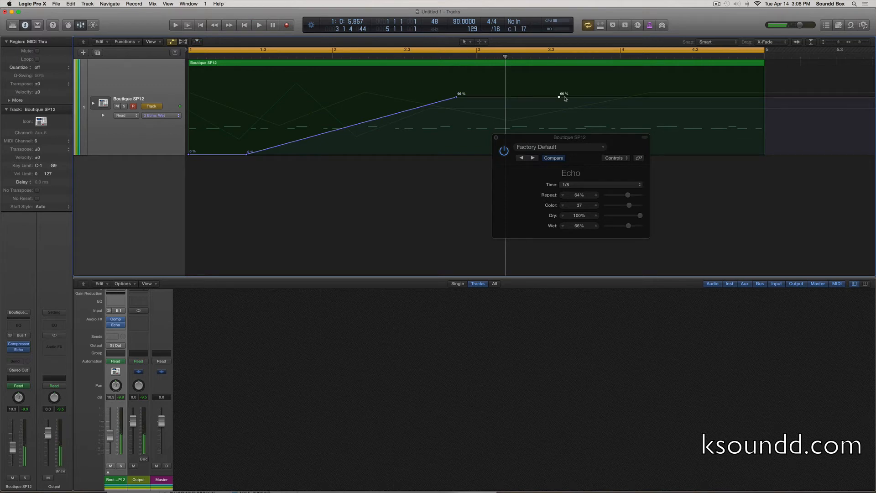
left_click_drag(559, 96, 551, 172)
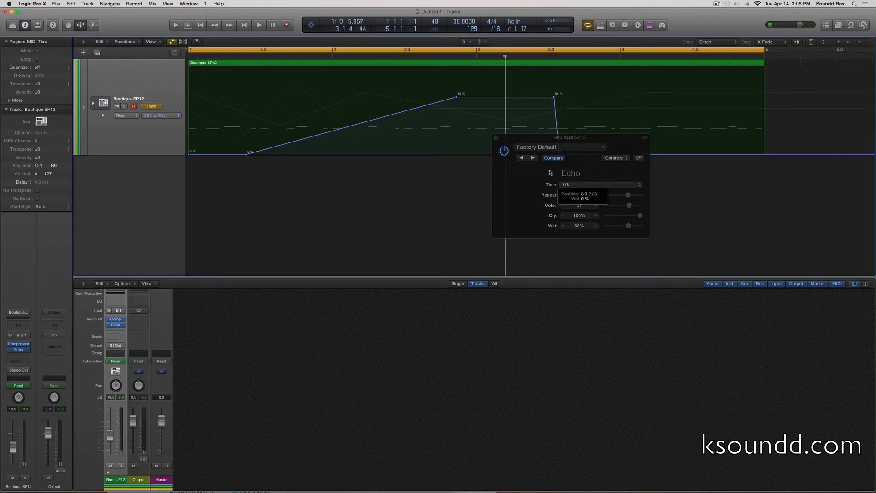
Play back the region to hear the Wet drop, closing the Echo plug-in window during playback
key("space")
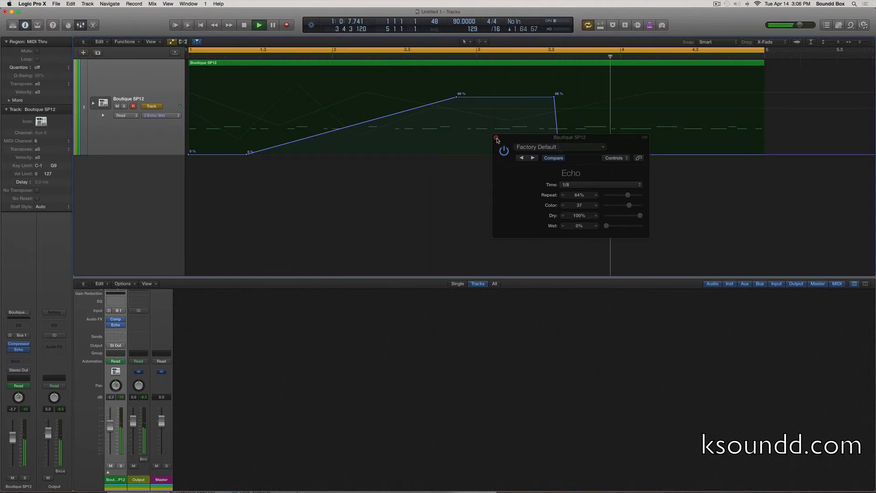
left_click(496, 138)
key("space")
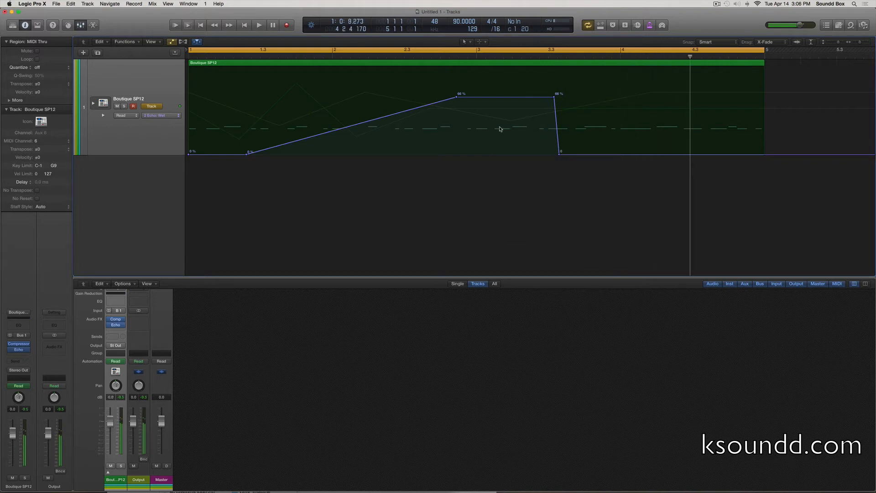
Move the Wet drop earlier so it falls from 66% to 0% between beats 2 and 3 of bar 3, and play it back
left_click(553, 96)
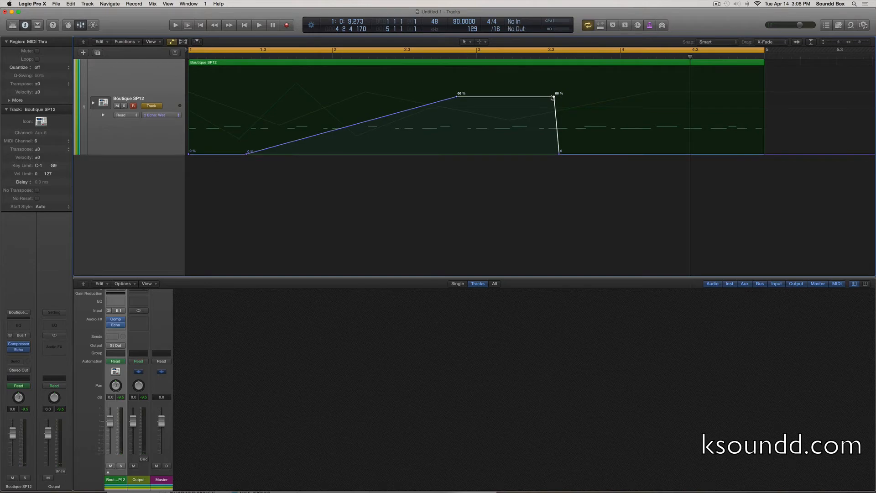
left_click_drag(554, 98, 511, 96)
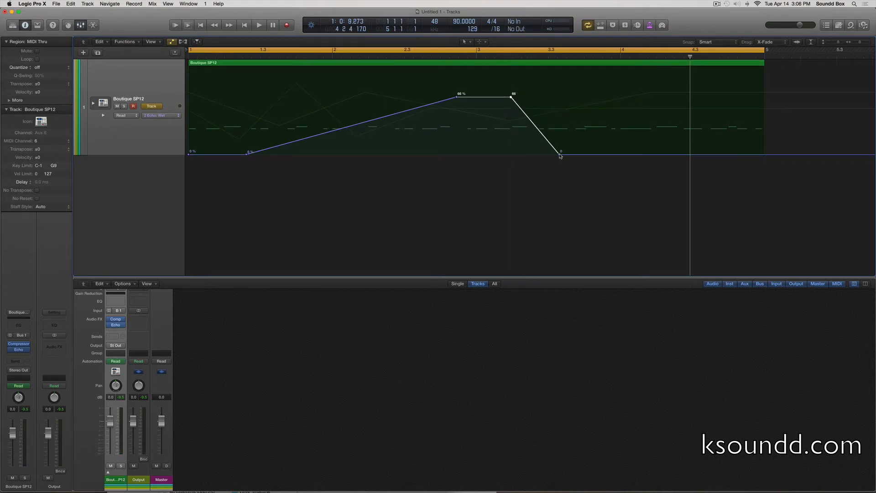
left_click_drag(560, 155, 549, 155)
left_click_drag(512, 98, 524, 97)
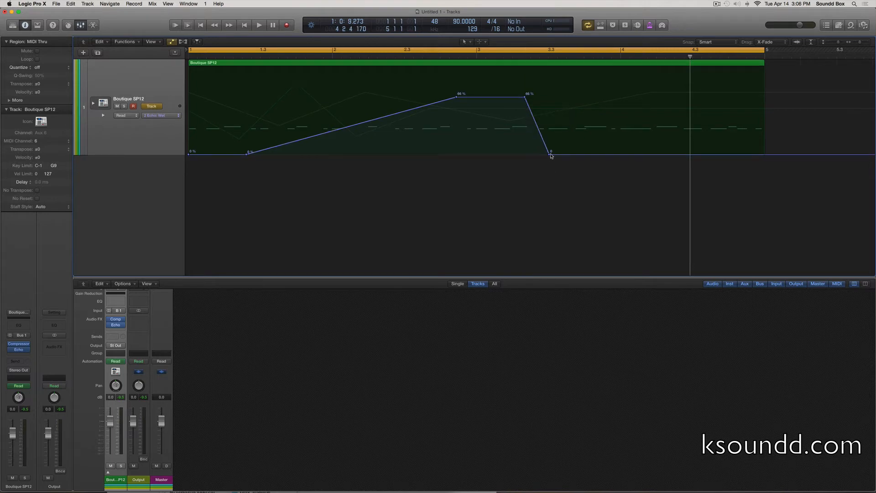
left_click_drag(550, 155, 537, 155)
key("space")
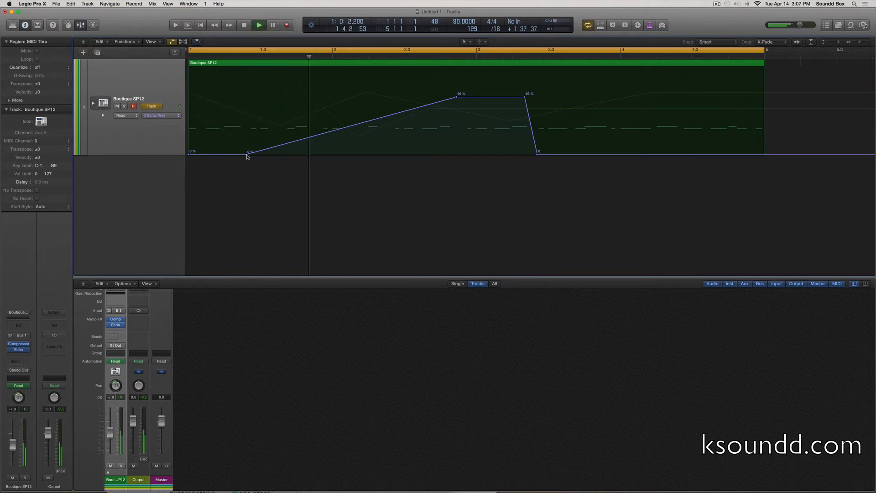
Make the Wet automation jump abruptly to 66% near the end of bar 2, steepen its drop in bar 3, and play back the result
left_click_drag(247, 155, 455, 199)
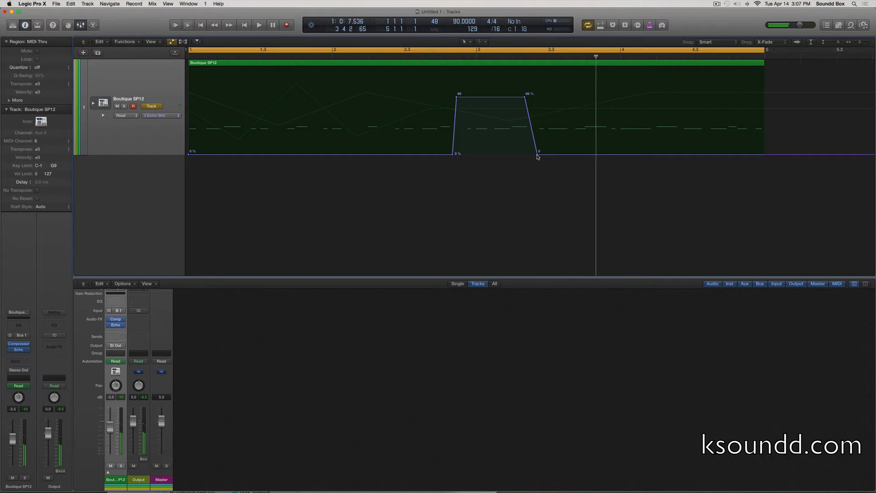
left_click_drag(537, 157, 531, 158)
key("space")
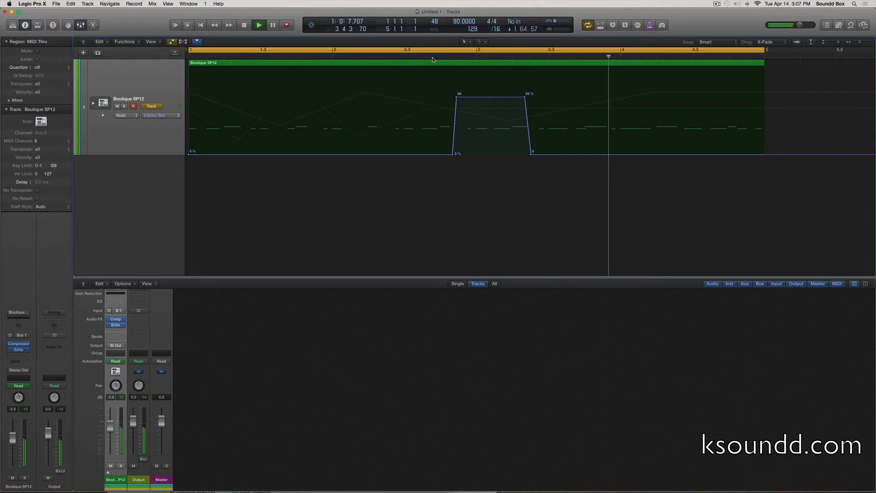
key("space")
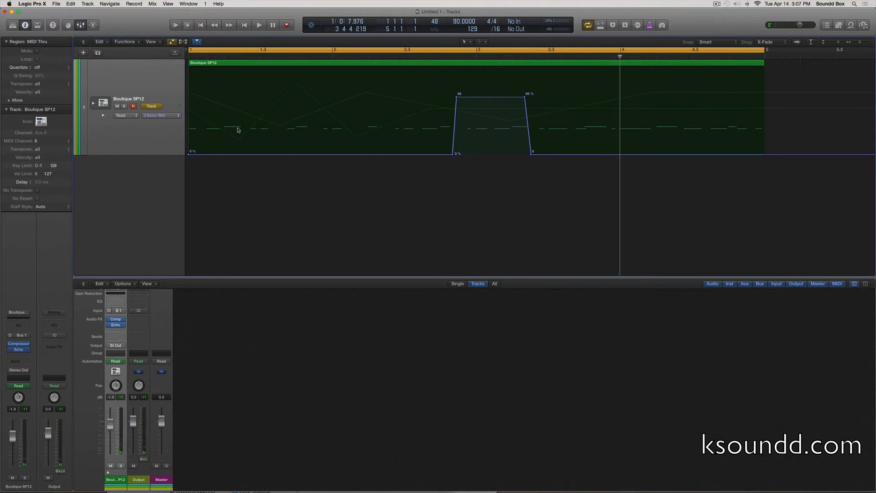
Hide the mixer and look over the list of automation parameters on the Boutique SP12 track
left_click(156, 145)
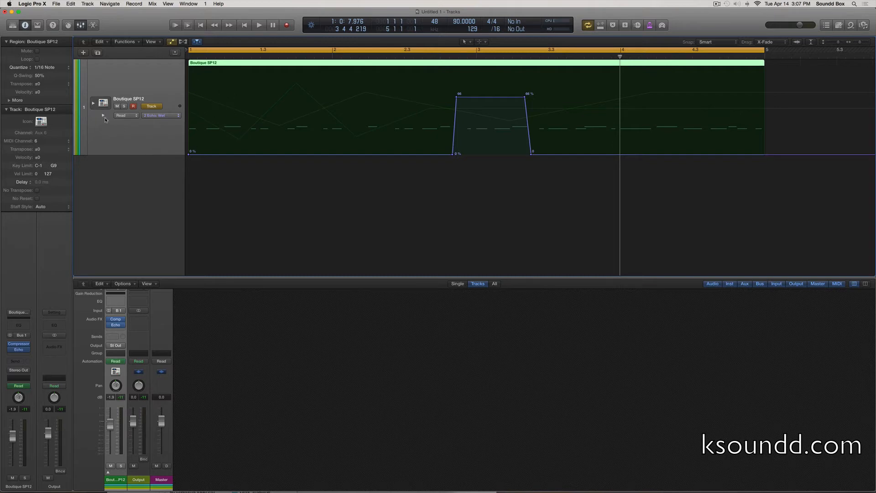
key("x")
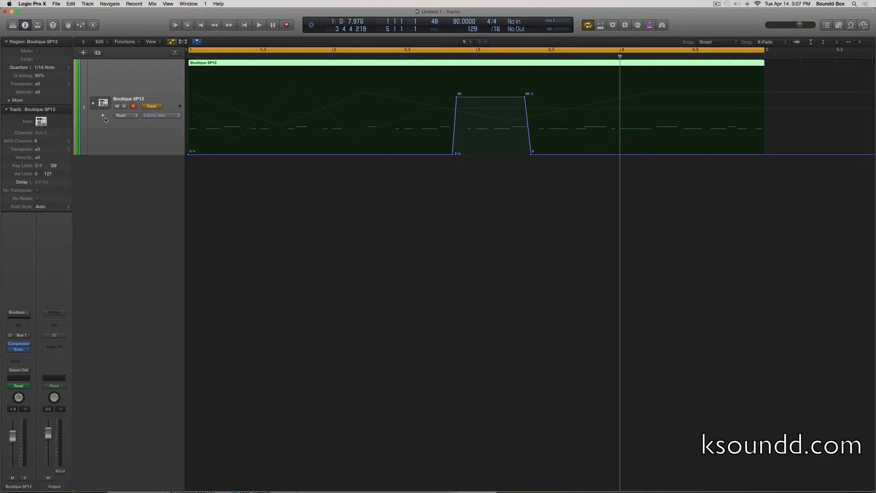
left_click(162, 115)
mouse_move(166, 117)
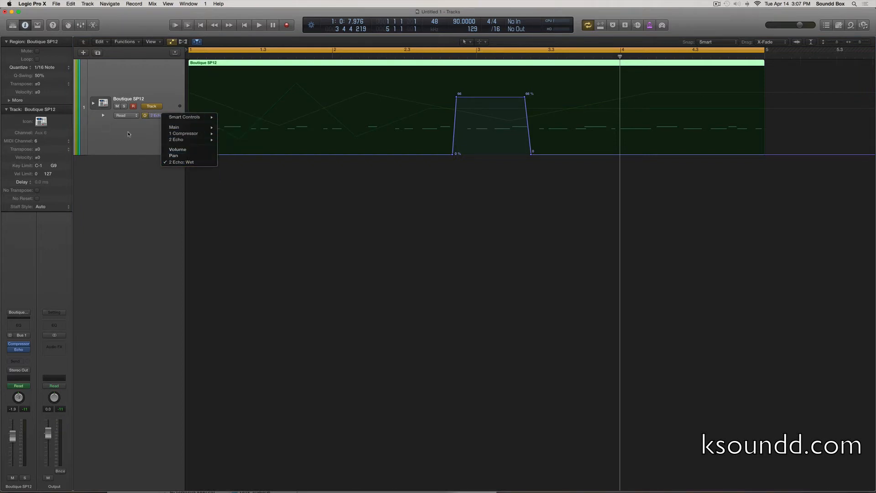
left_click(129, 134)
left_click(160, 114)
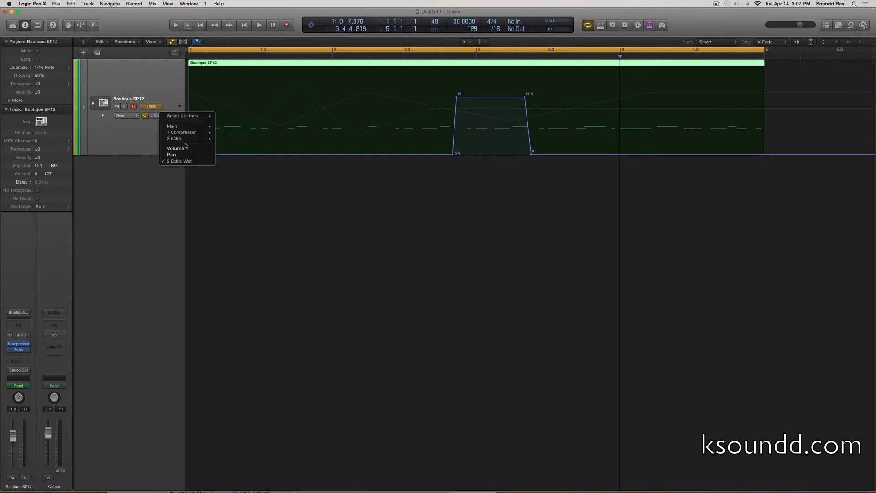
left_click(110, 133)
Show three separate automation lanes below the Boutique SP12 track, for Volume, Pan and Mute
left_click(103, 115)
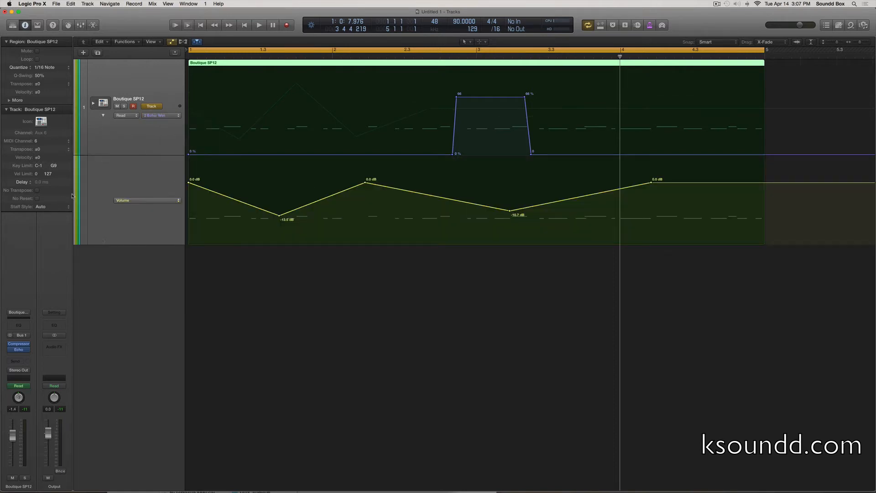
left_click(103, 242)
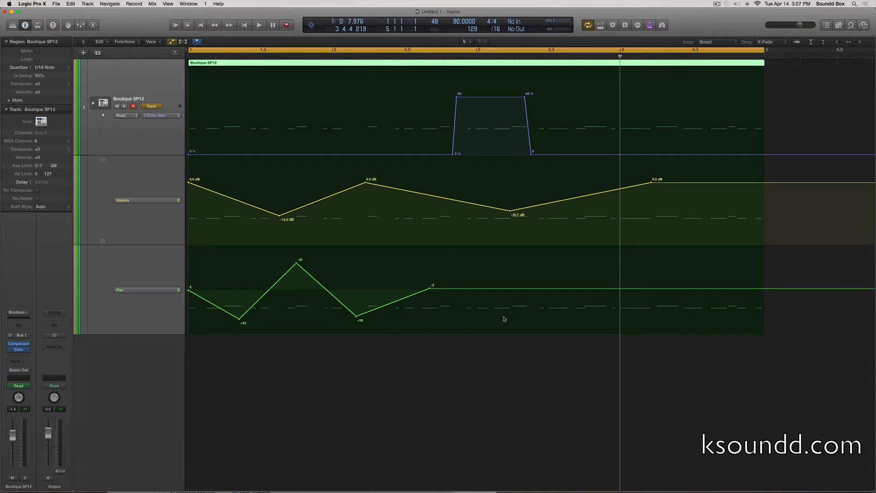
left_click(103, 331)
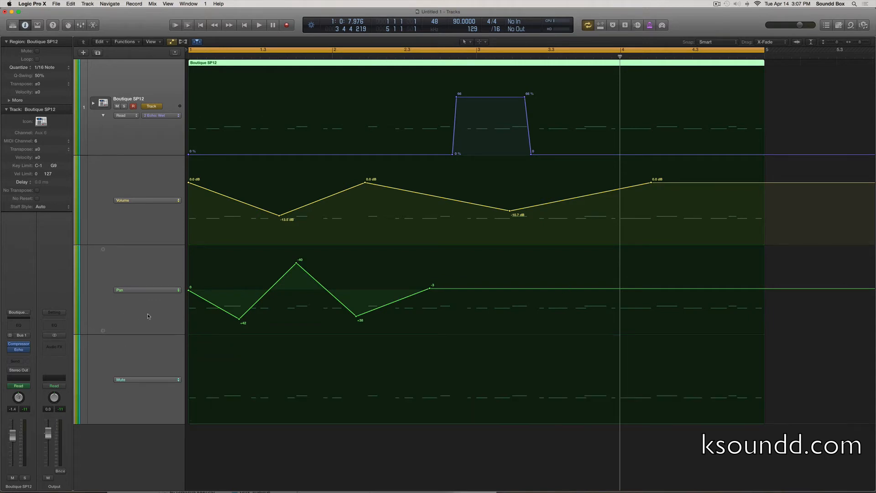
Change the Mute lane's automation parameter to Echo Time
left_click(138, 379)
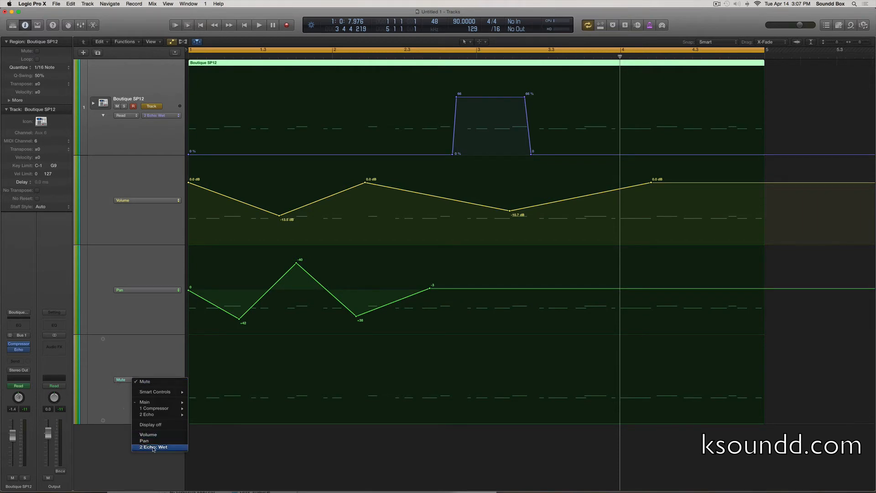
mouse_move(164, 414)
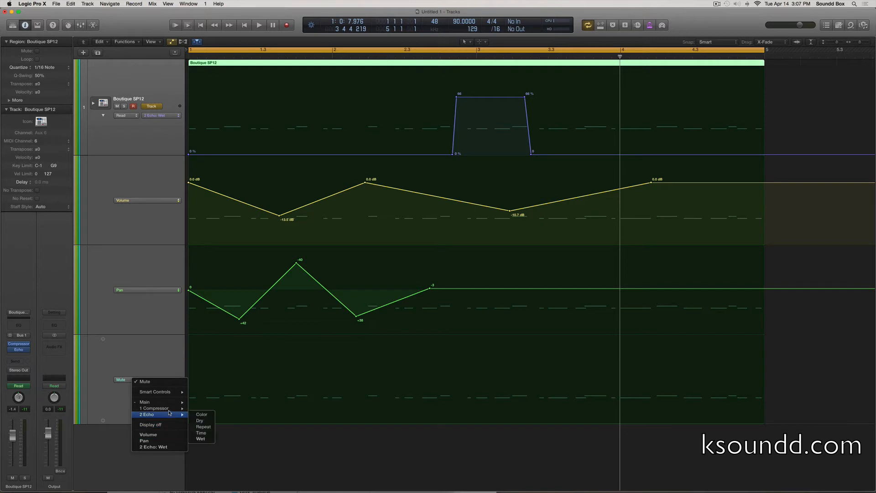
left_click(207, 433)
Add points to the Echo Time automation and lower the value to 1/16 from early in bar 3 onward
left_click(237, 394)
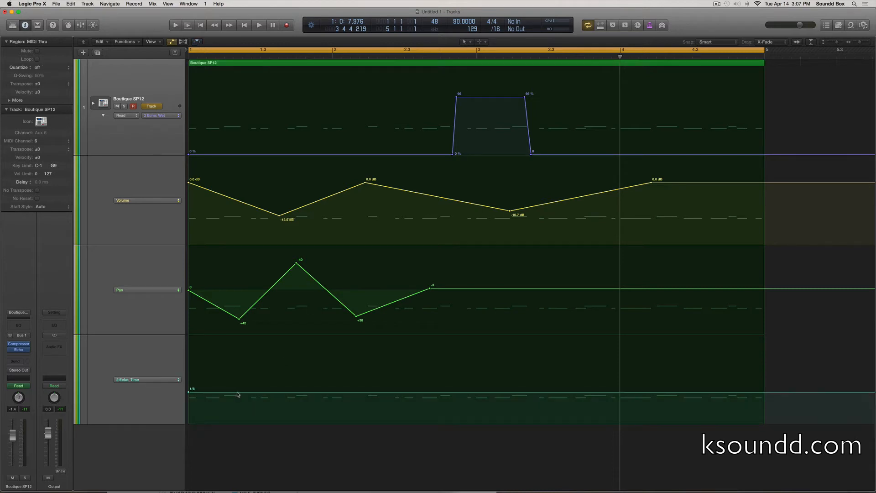
left_click(240, 392)
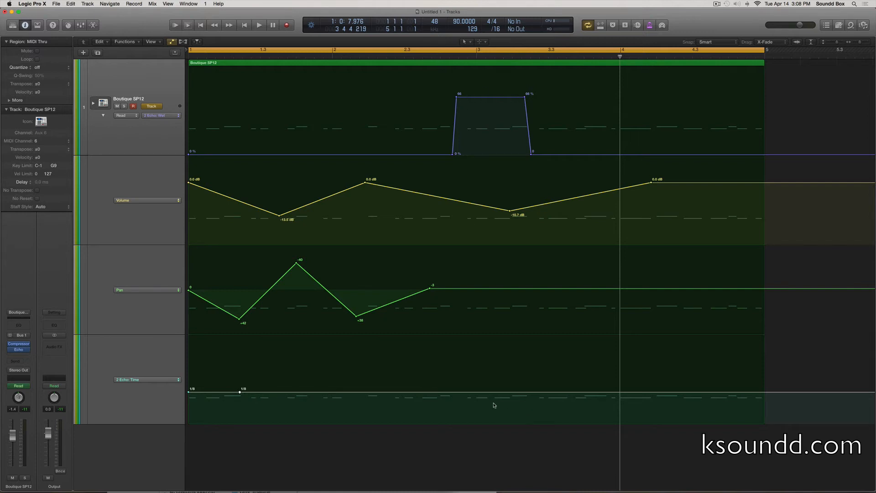
left_click(456, 395)
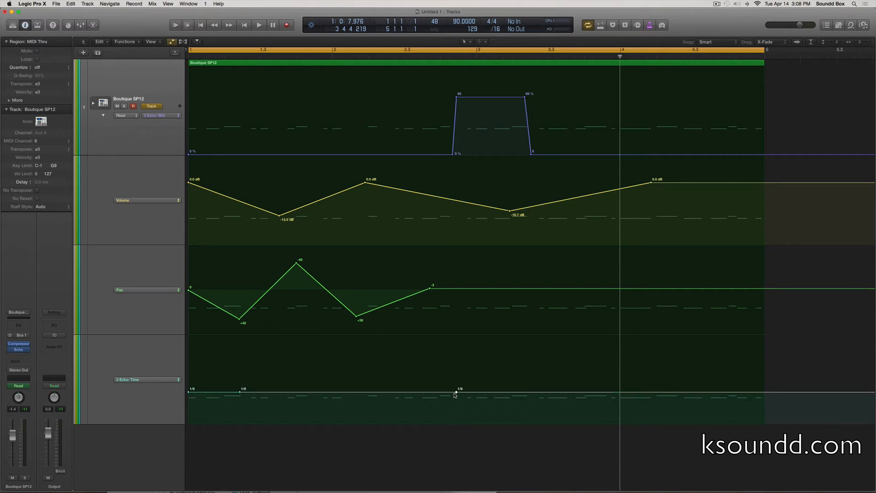
left_click(492, 392)
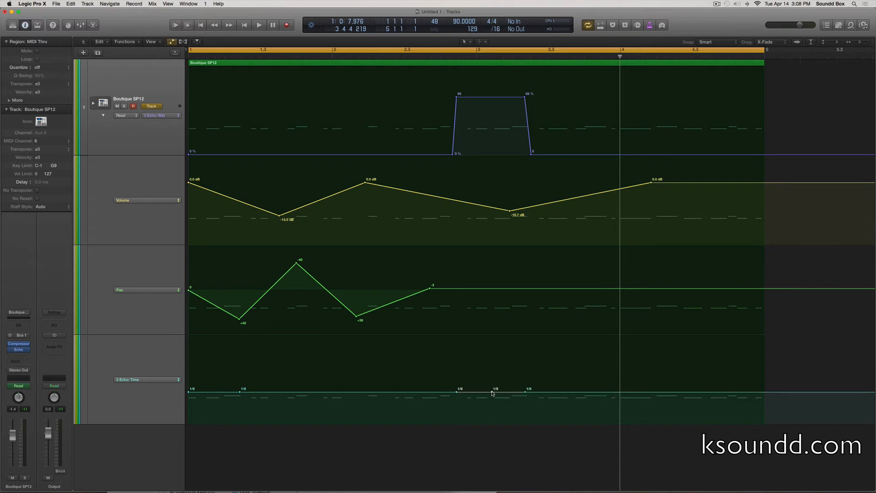
left_click_drag(499, 393, 531, 415)
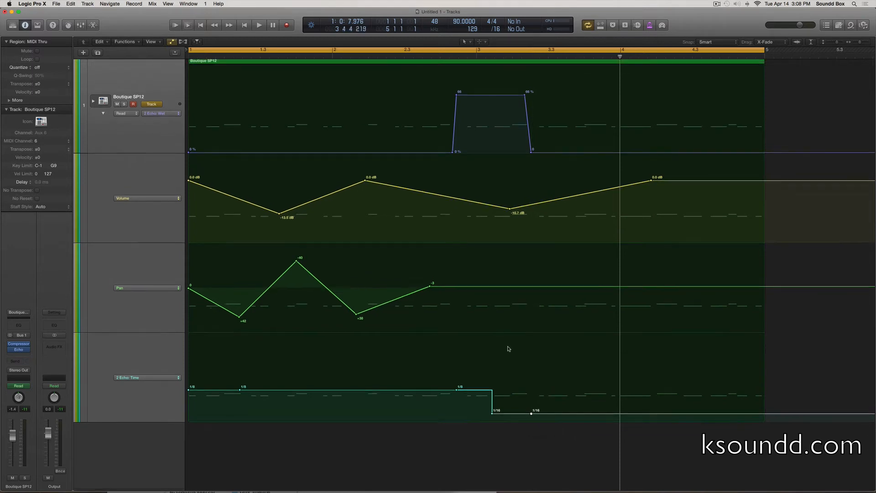
Shift the two 1/16 Echo Time points slightly earlier and play back the passage from bar 2
key("super+Right")
key("super+Right")
key("super+Right")
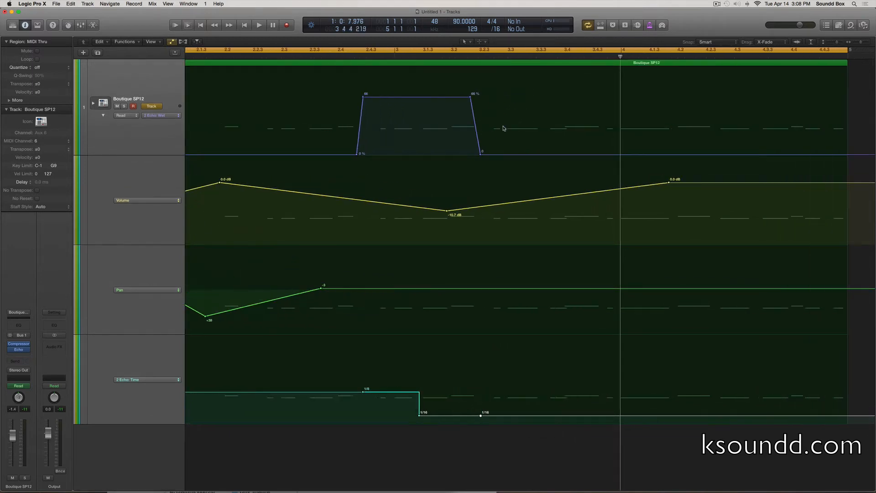
scroll(503, 128, "left", 3)
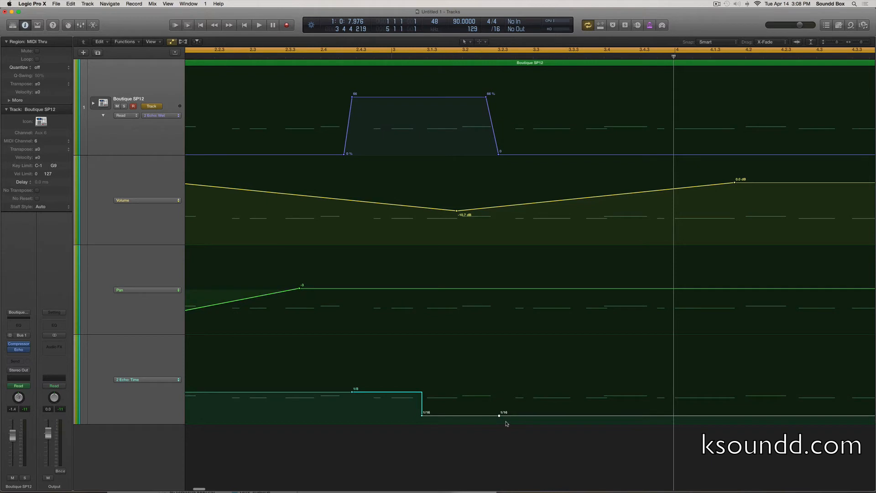
left_click_drag(498, 416, 497, 415)
left_click_drag(422, 417, 421, 417)
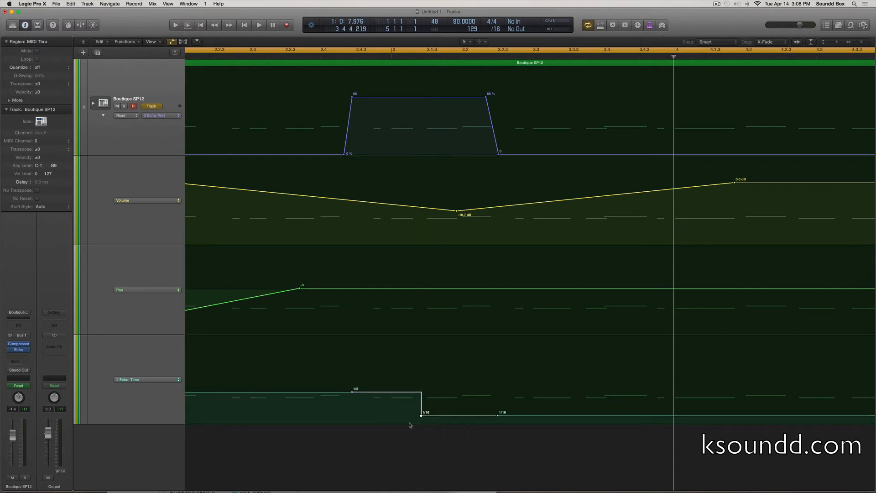
double_click(294, 56)
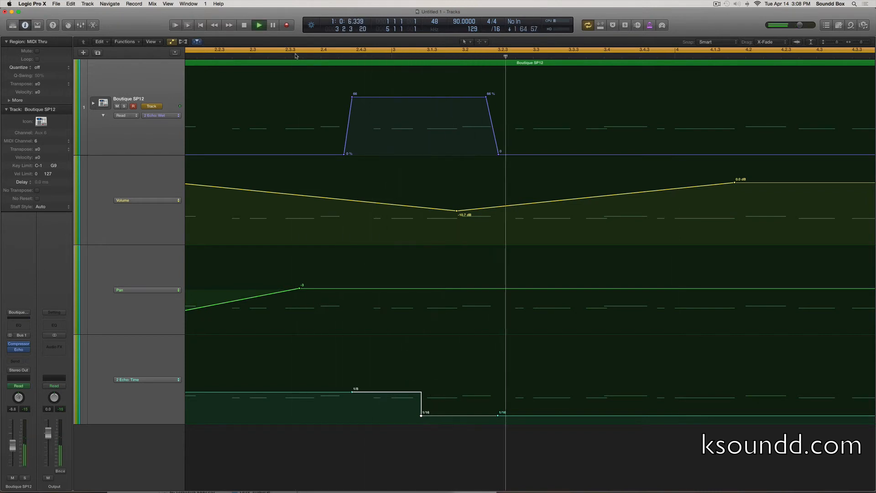
key("space")
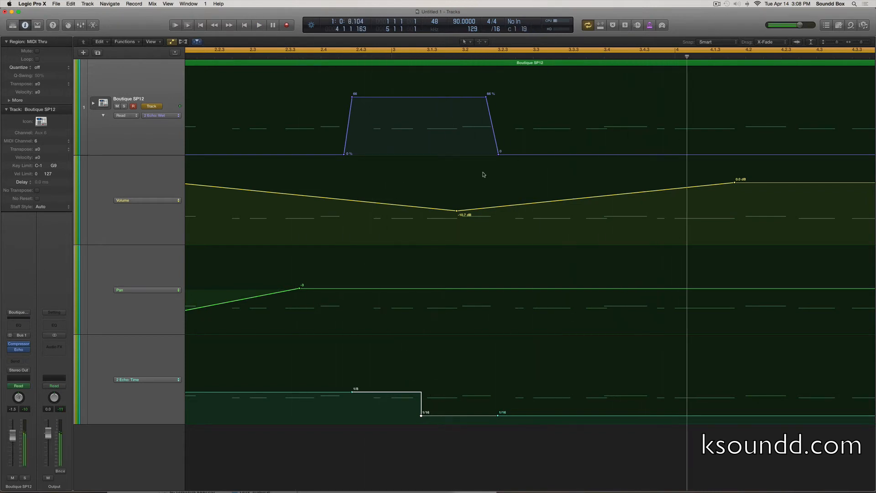
Extend the Wet automation's 66% plateau into the third beat of bar 3 and play back the passage
left_click_drag(492, 127, 580, 127)
double_click(282, 57)
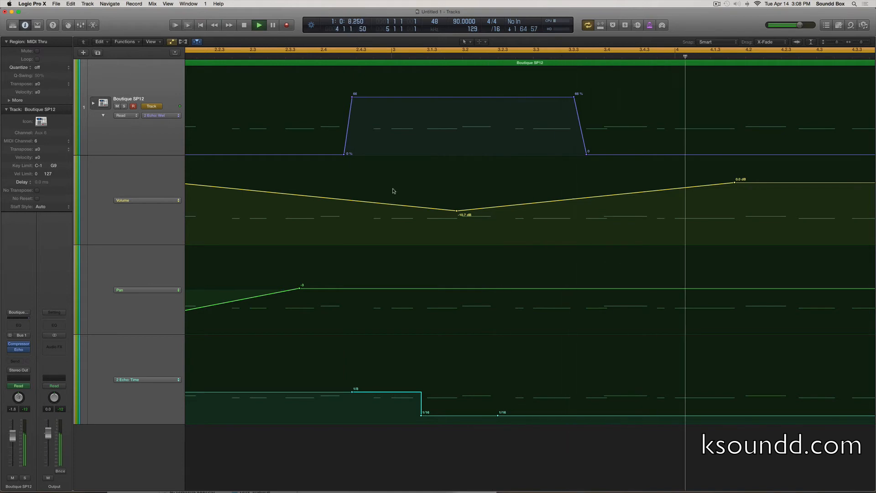
key("space")
Collapse the Boutique SP12 track's extra automation lanes and hide the track automation
scroll(403, 302, "down", 10)
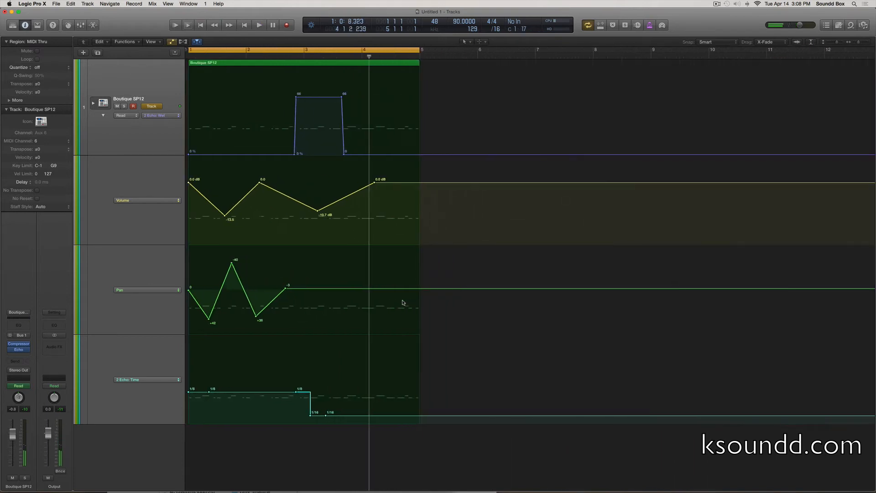
scroll(403, 302, "down", 3)
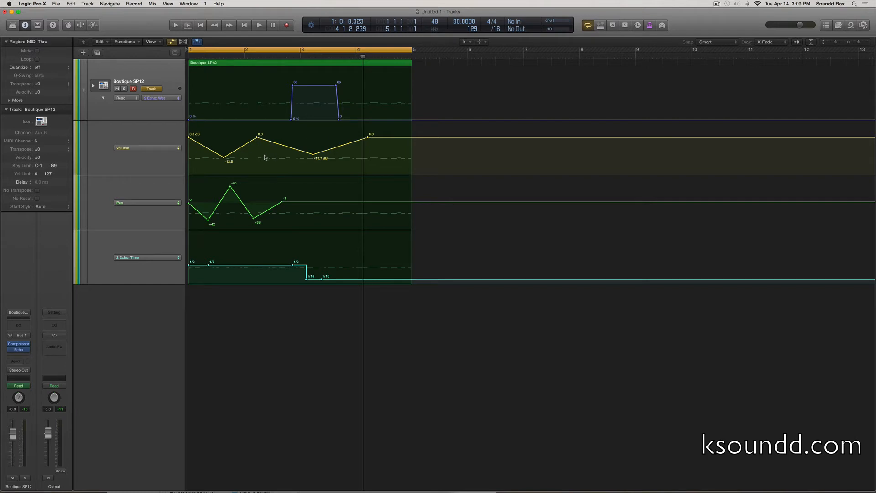
scroll(265, 157, "down", 6)
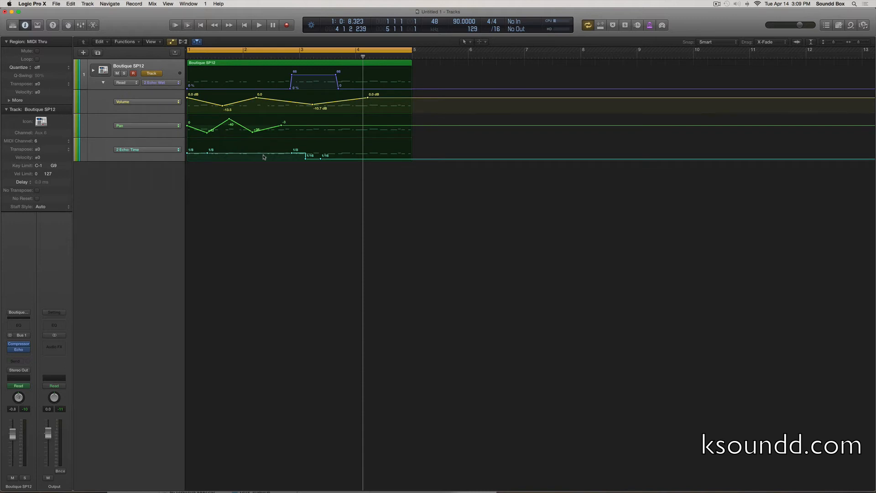
scroll(264, 157, "up", 1)
scroll(264, 157, "down", 1)
left_click(103, 83)
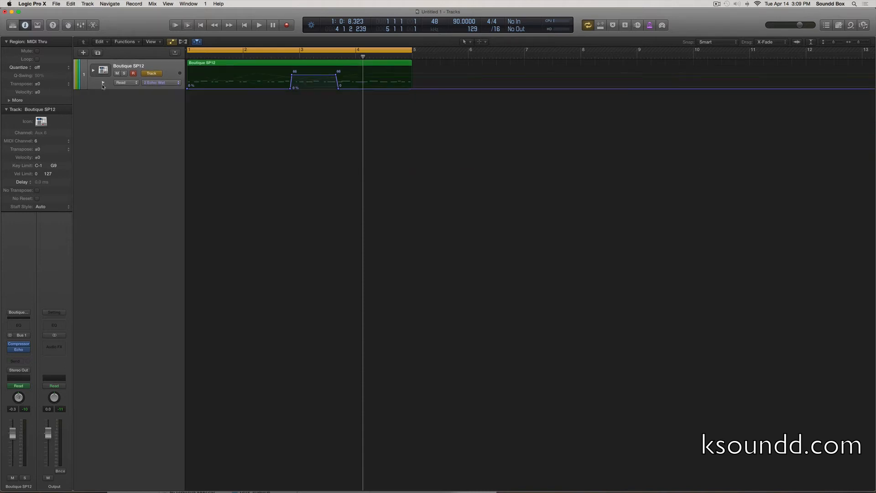
key("a")
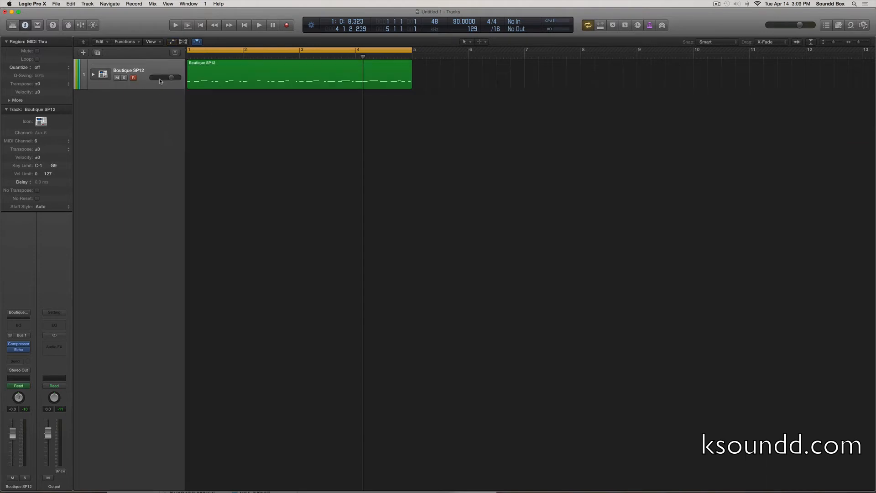
Copy the Boutique SP12 region to bar 5 along with its automation and extend the cycle range to bar 9
scroll(333, 100, "down", 5)
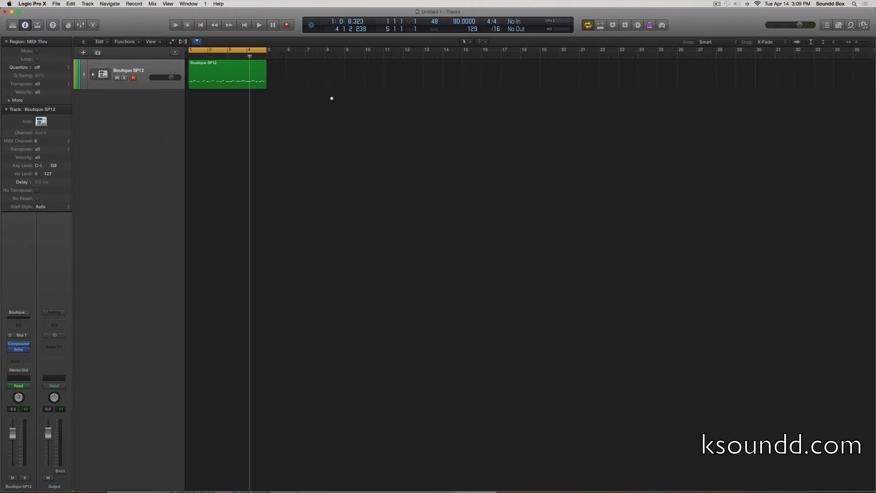
scroll(332, 100, "up", 2)
scroll(333, 101, "left", 3)
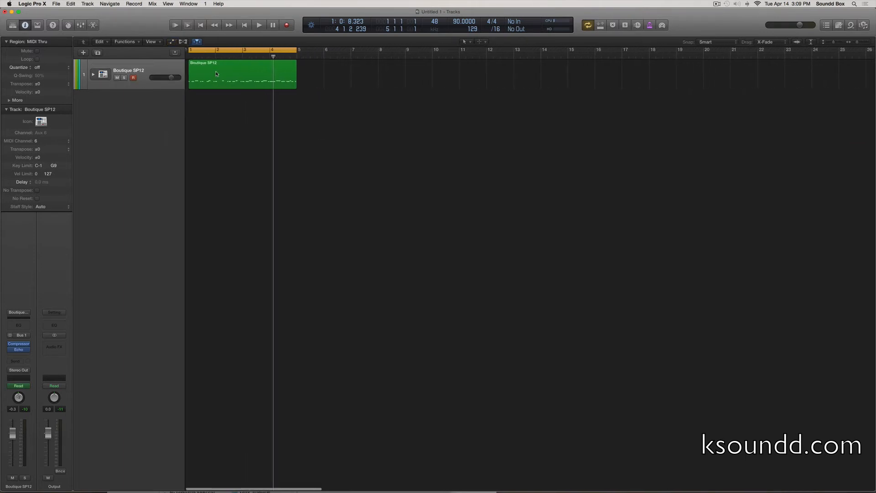
left_click_drag(217, 72, 405, 50)
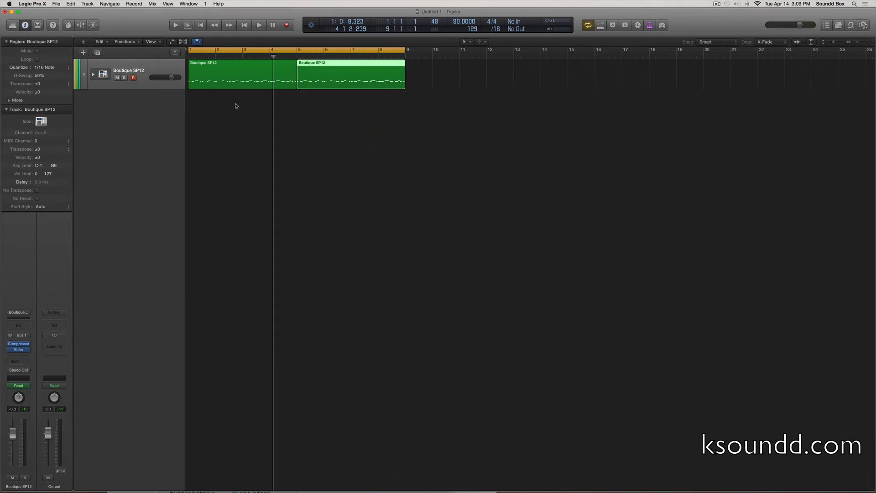
Play back both Boutique SP12 regions and show the track automation again
key("space")
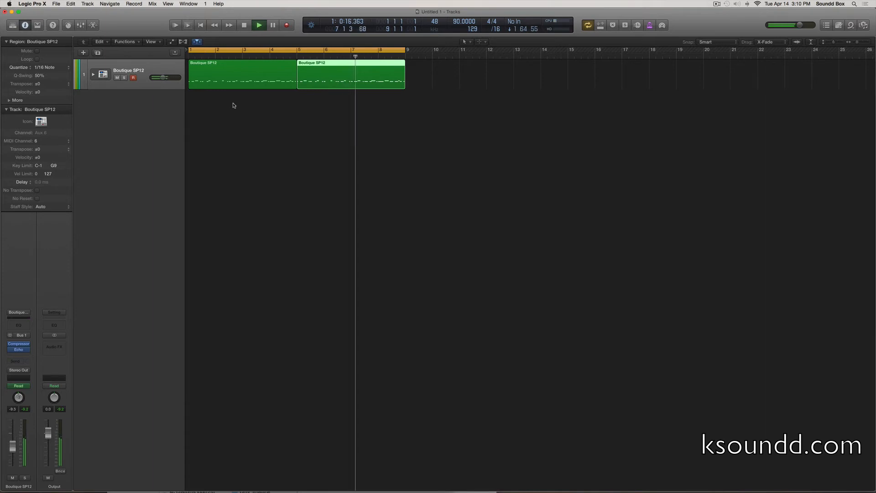
key("a")
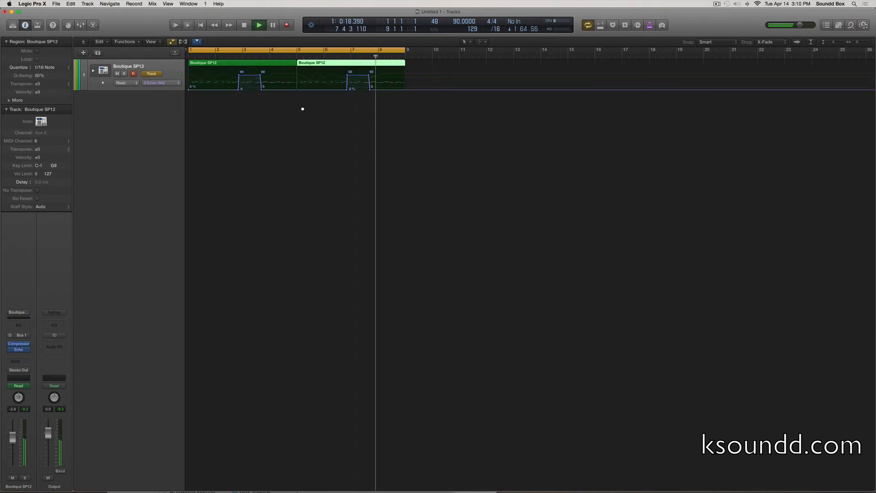
key("super+Down")
key("super+Down")
key("super+Down")
key("super+Right")
key("super+Right")
scroll(303, 111, "left", 5)
scroll(302, 111, "up", 2)
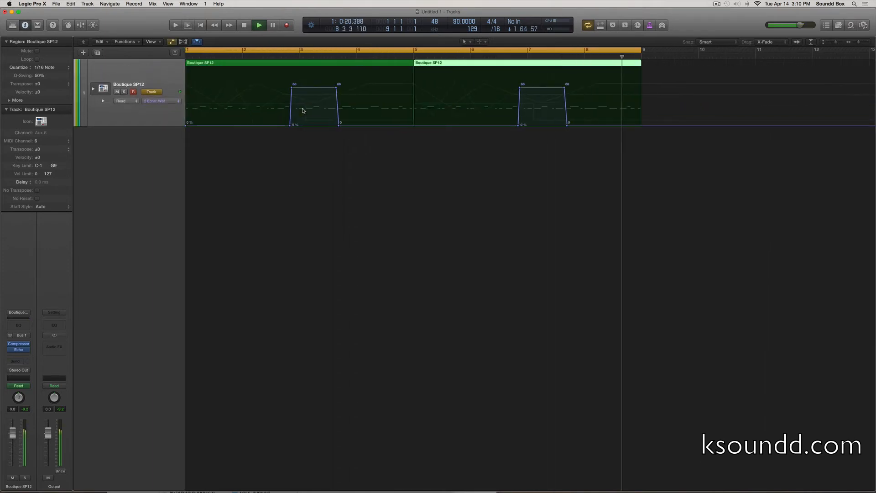
key("space")
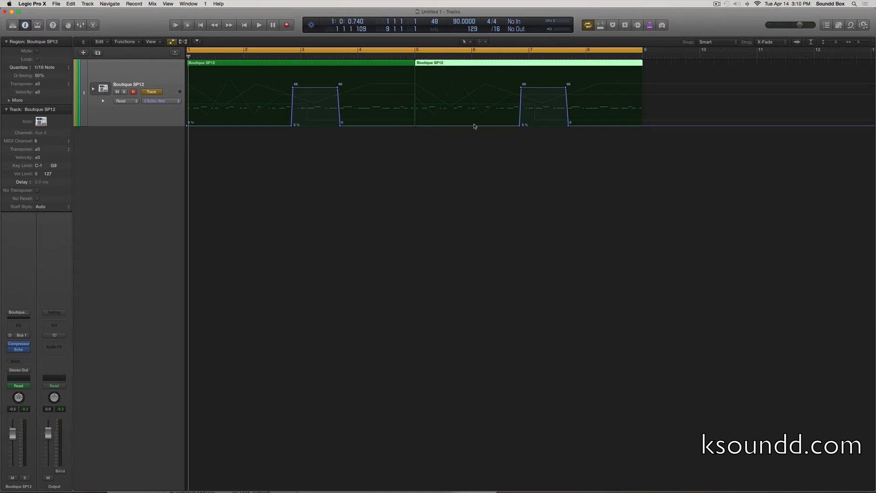
Compare the Wet automation of the original Boutique SP12 region with that of its copy
left_click(384, 65)
left_click(472, 66)
scroll(487, 149, "up", 5)
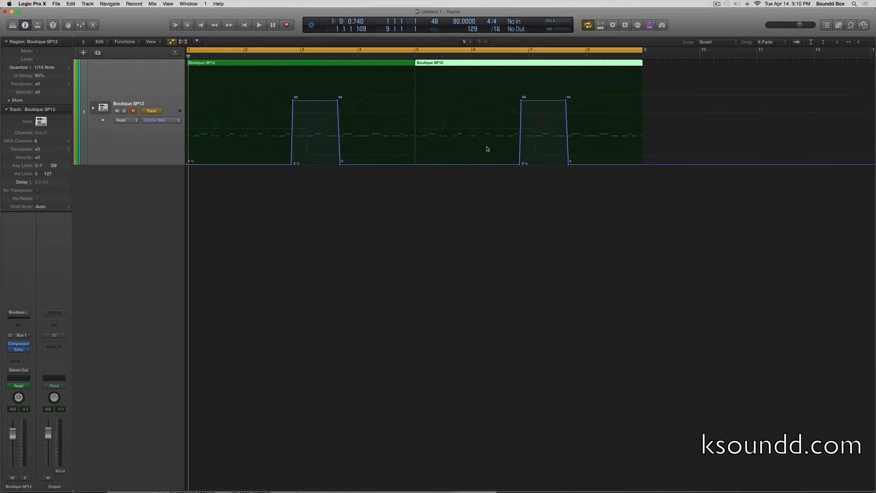
key("super+Right")
key("super+Right")
key("super+Right")
key("super+Right")
key("super+Right")
key("super+Right")
key("super+Right")
key("super+Right")
key("super+Left")
key("super+Left")
key("super+Left")
key("super+Left")
key("super+Left")
key("super+Left")
key("super+Left")
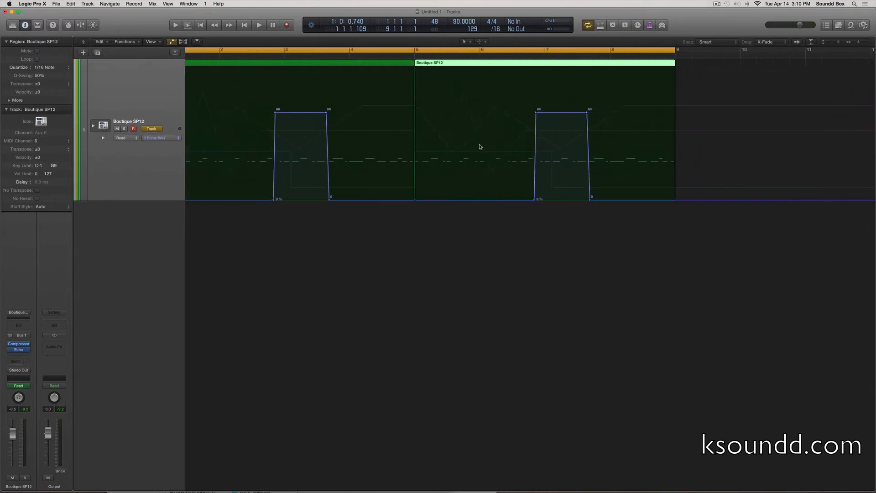
key("super+Left")
key("super+Left")
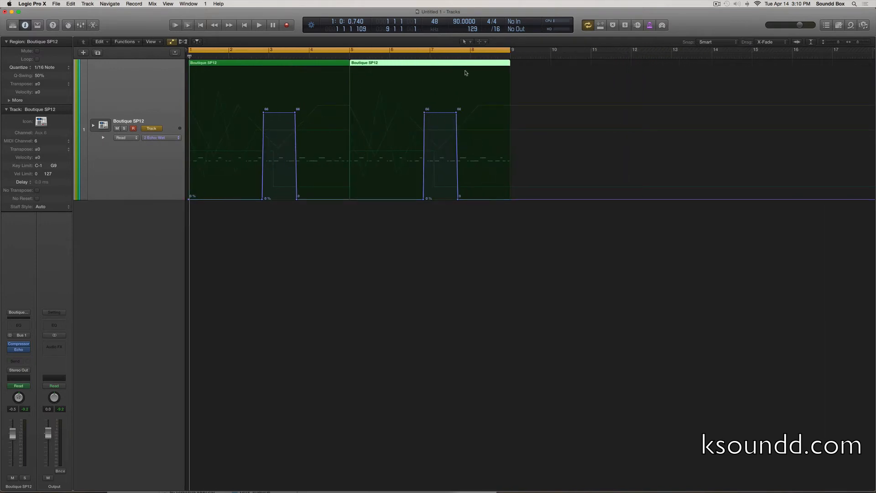
Try deleting all of the track's Wet automation with both regions selected, and undo the deletion
key("super+a")
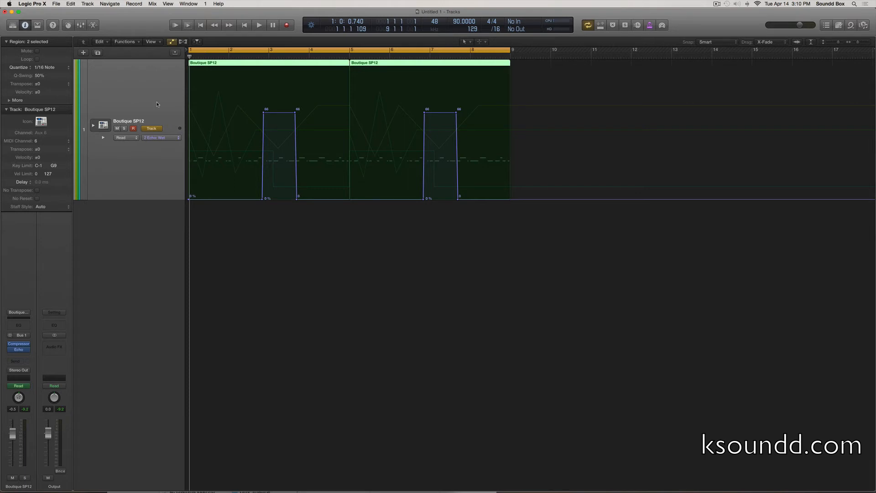
key("ctrl+Delete")
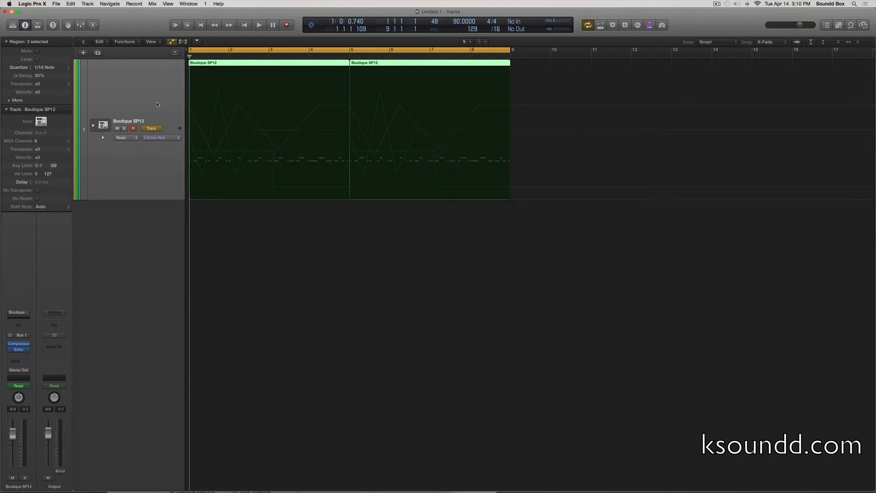
key("super+z")
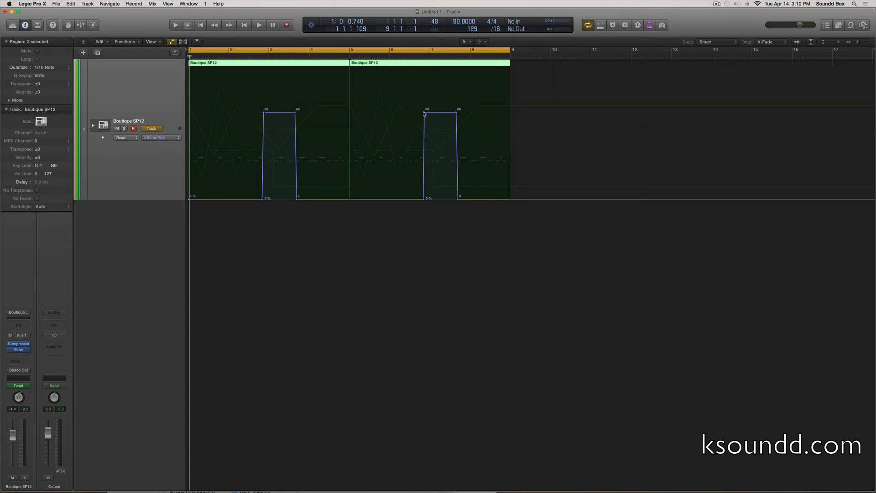
Remove all the Wet automation points from the copied region between bars 5 and 9
left_click_drag(424, 113, 453, 115)
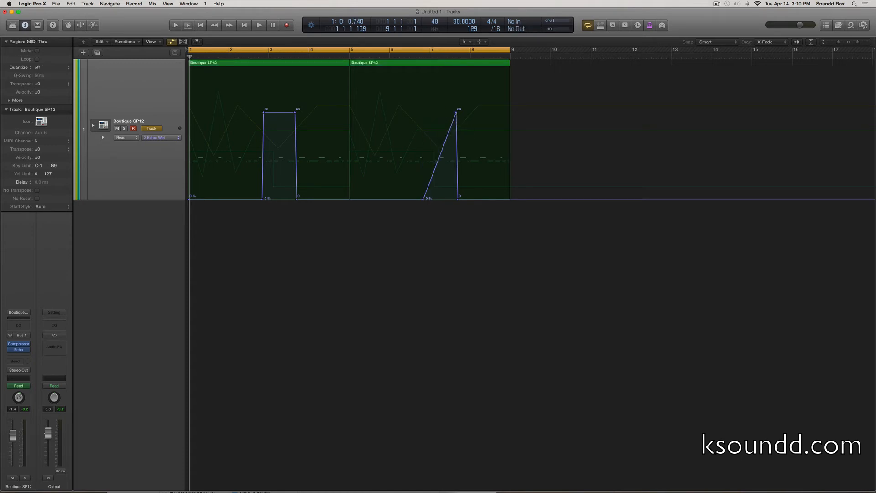
double_click(455, 112)
double_click(458, 199)
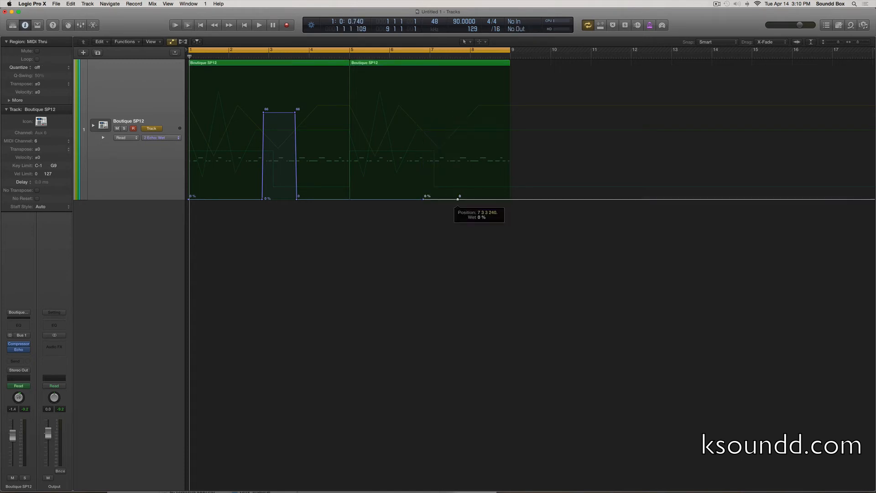
double_click(423, 199)
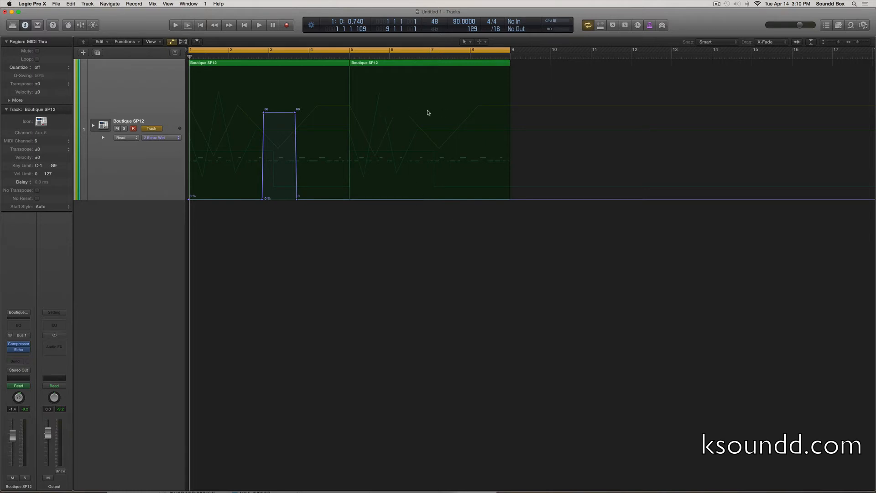
Expand the track's automation lanes and flatten the copied region's Volume automation at 0.0 dB from bar 5 onward
left_click(103, 138)
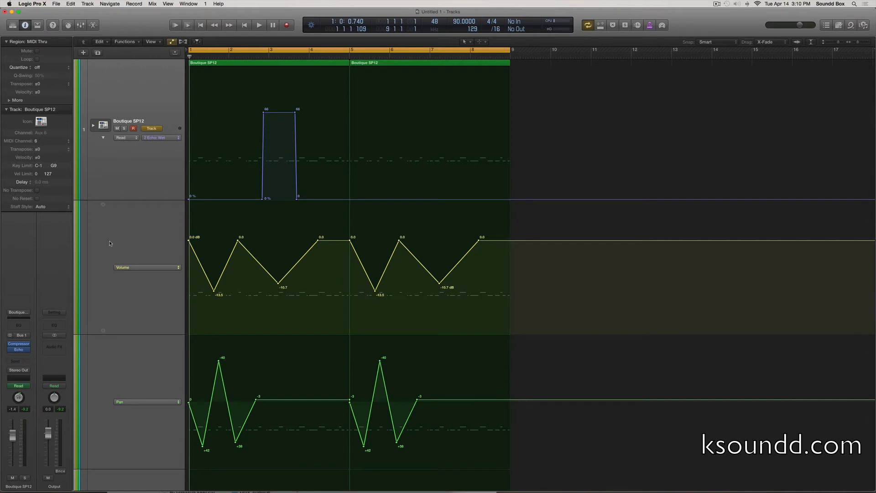
scroll(375, 243, "down", 1)
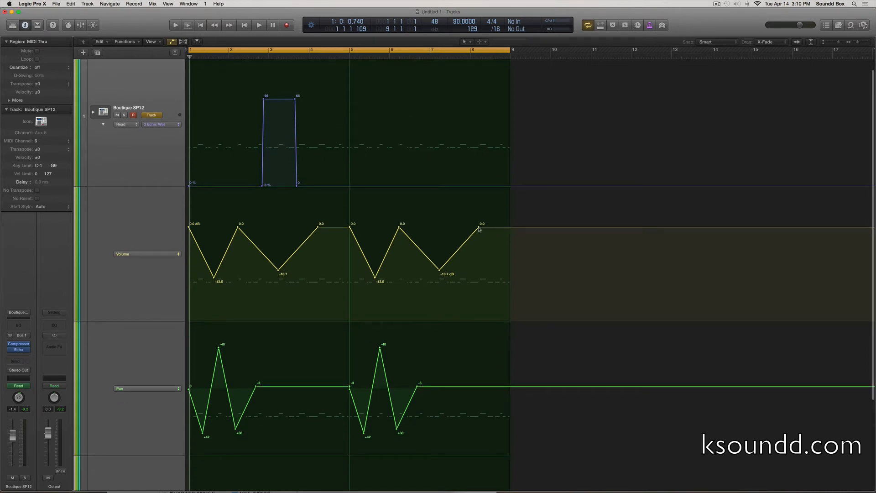
left_click_drag(479, 228, 349, 227)
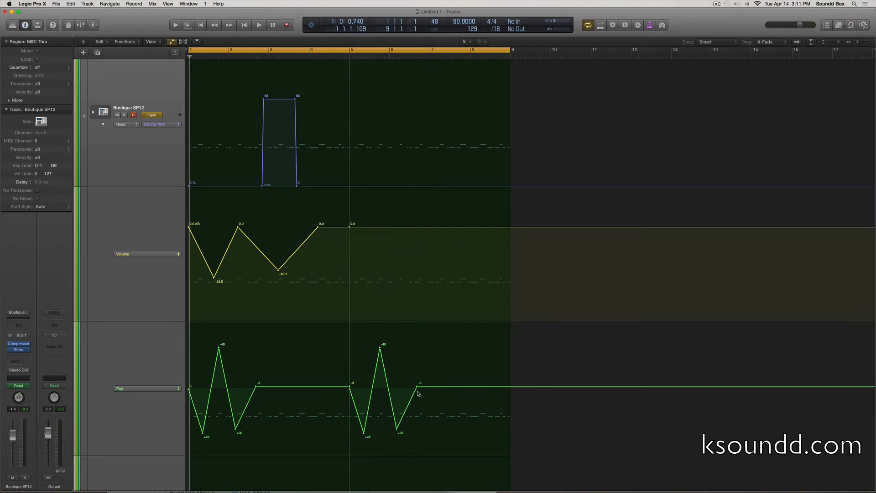
Flatten the copied region's Pan automation from bar 5 onward and play back the transition around bar 5
left_click_drag(417, 387, 348, 386)
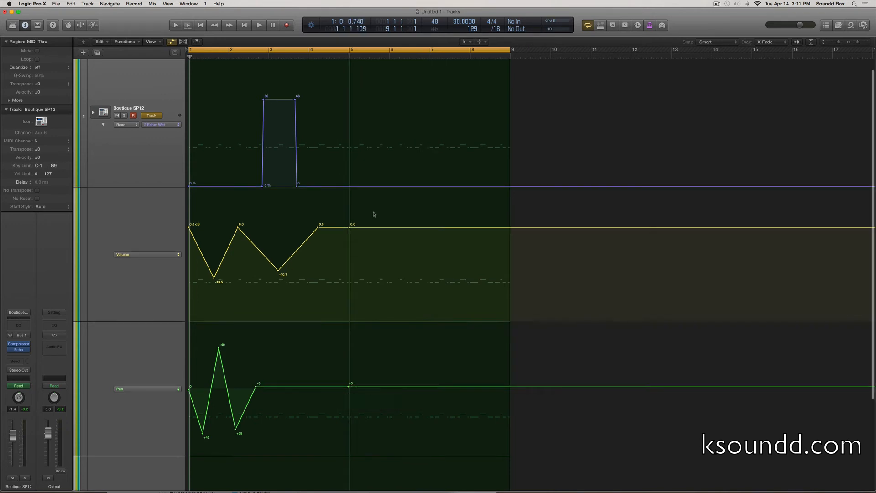
key("space")
left_click(345, 50)
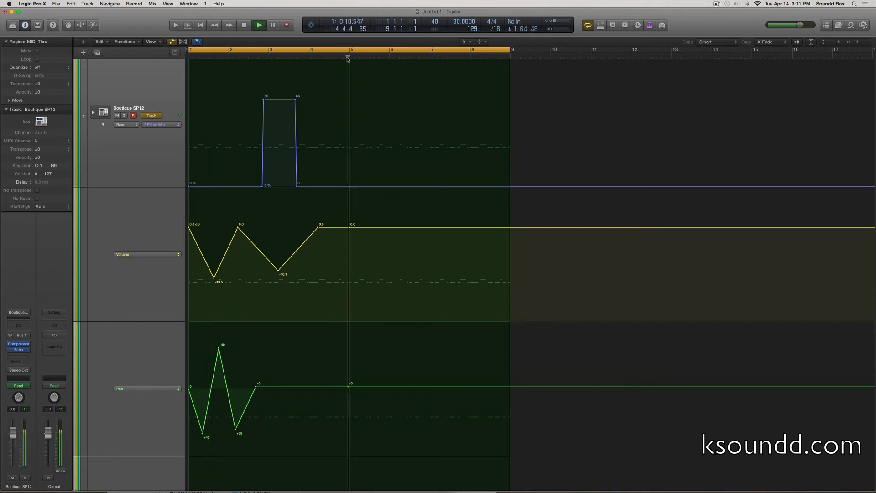
key("space")
scroll(401, 68, "up", 2)
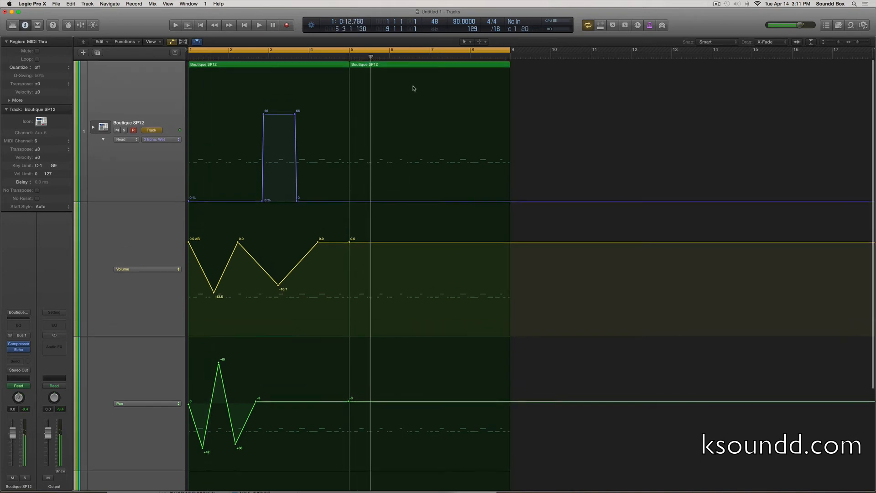
Copy the second Boutique SP12 region to bar 9 and the original region to bar 13
left_click_drag(385, 64, 544, 62)
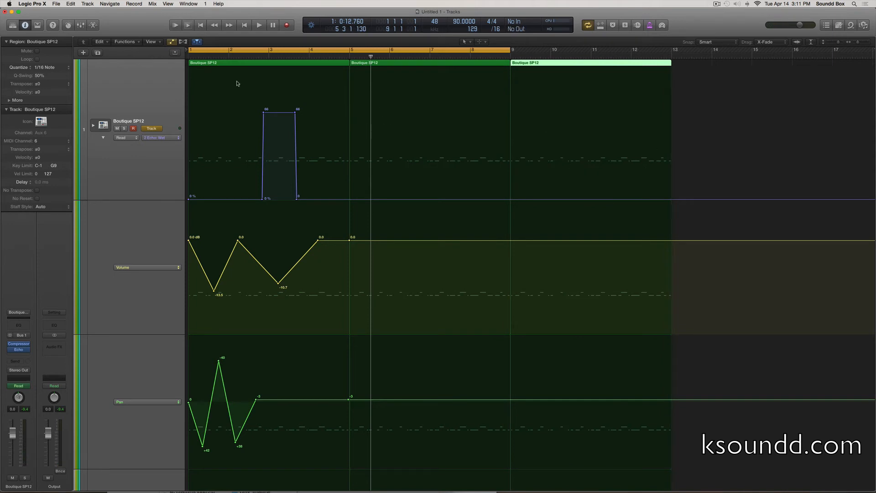
left_click_drag(263, 64, 747, 70)
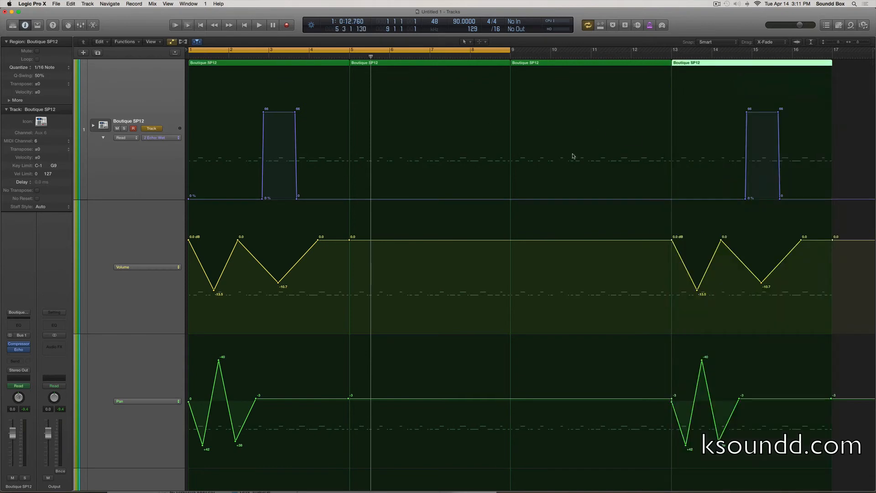
Flatten the Echo Time automation at 1/16 from bar 5 to bar 13 and shift the Pan point slightly before bar 5
key("super+Up")
key("super+Up")
key("super+Up")
key("super+Up")
key("super+Up")
key("super+Up")
key("super+Up")
key("super+Up")
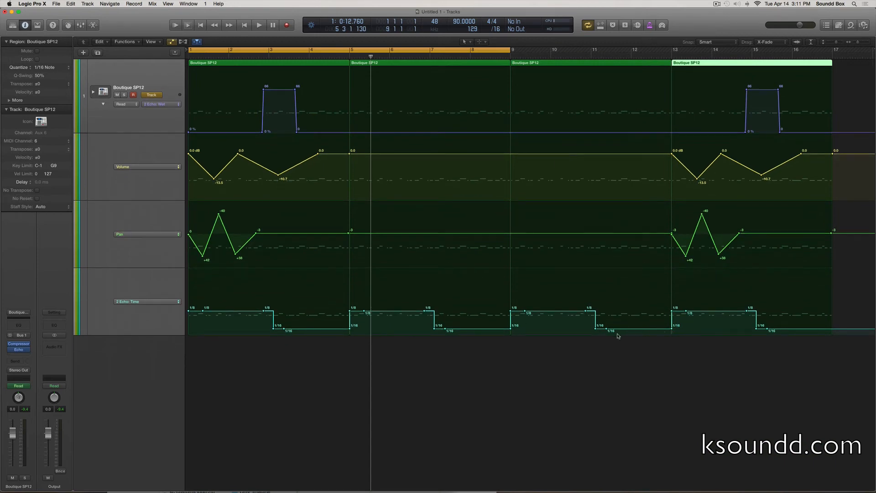
left_click_drag(606, 329, 347, 328)
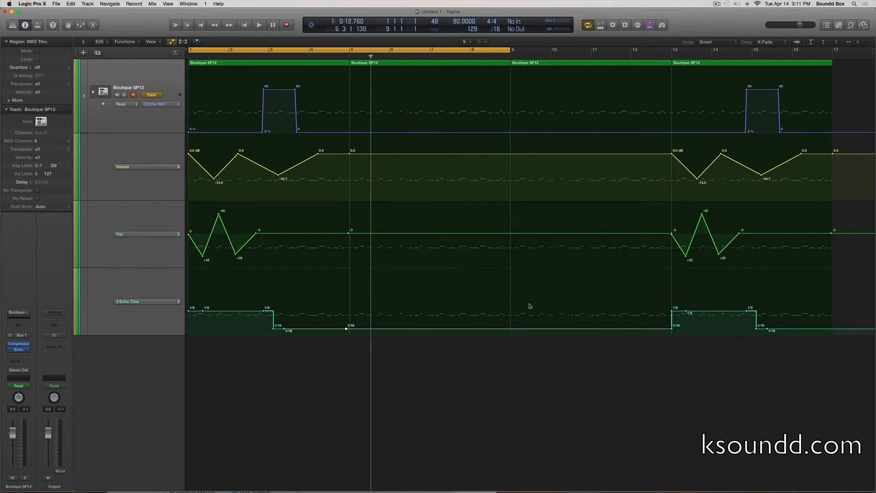
left_click_drag(348, 235, 341, 234)
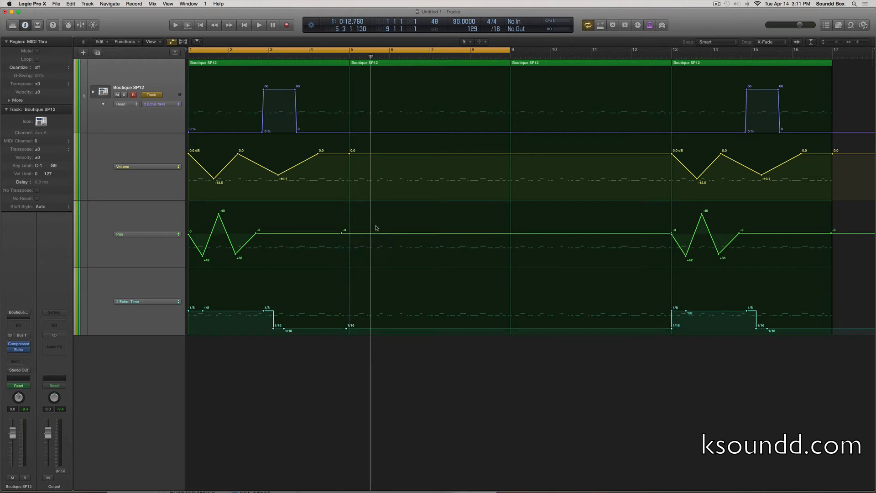
Collapse the track's automation lanes, select the first two regions, and show the mixer
left_click(102, 104)
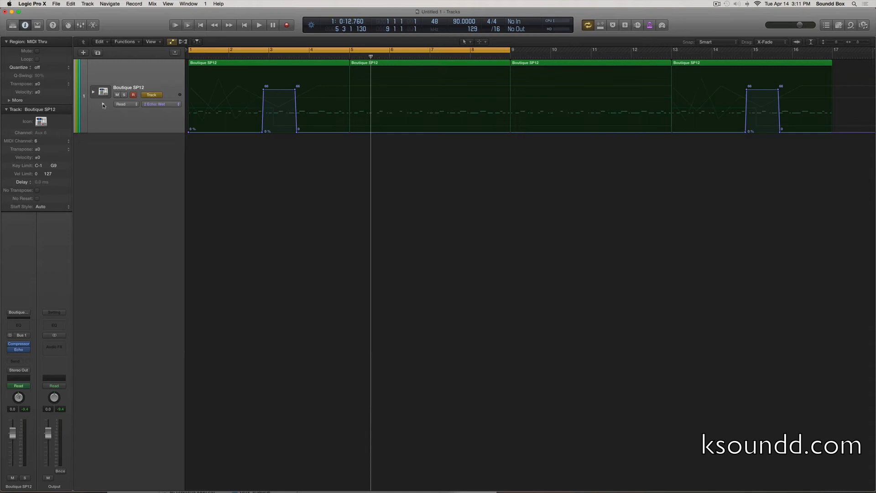
left_click(158, 128)
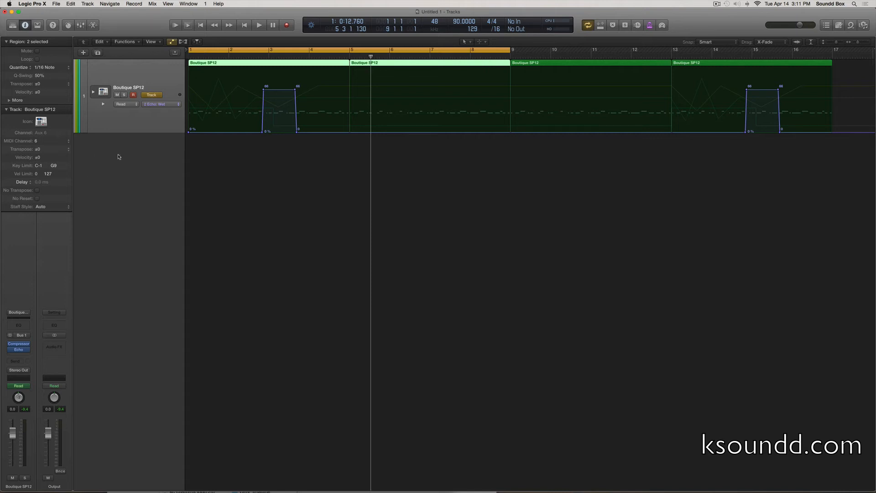
key("x")
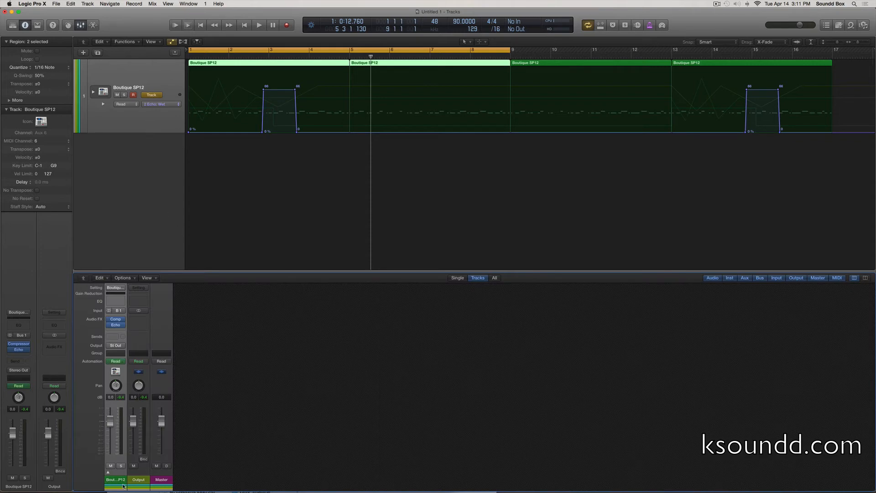
Try the Latch automation mode on the Boutique SP12 channel and switch the mode to Touch
left_click(116, 361)
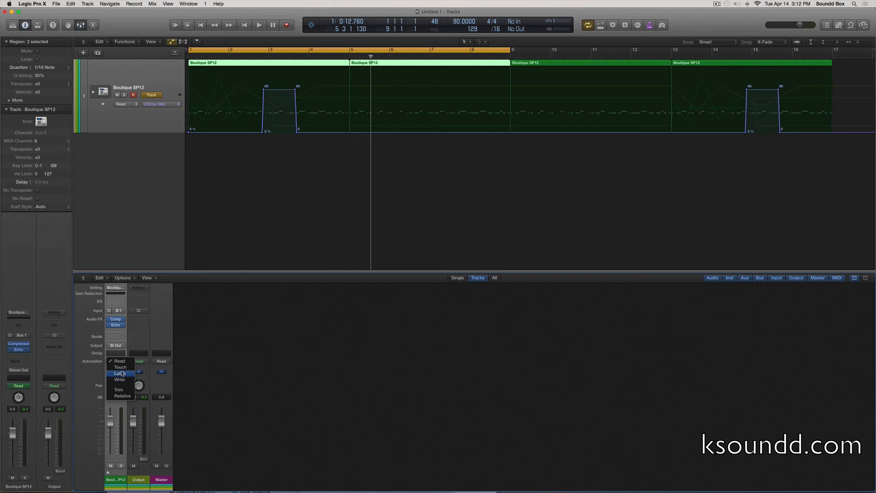
left_click(120, 374)
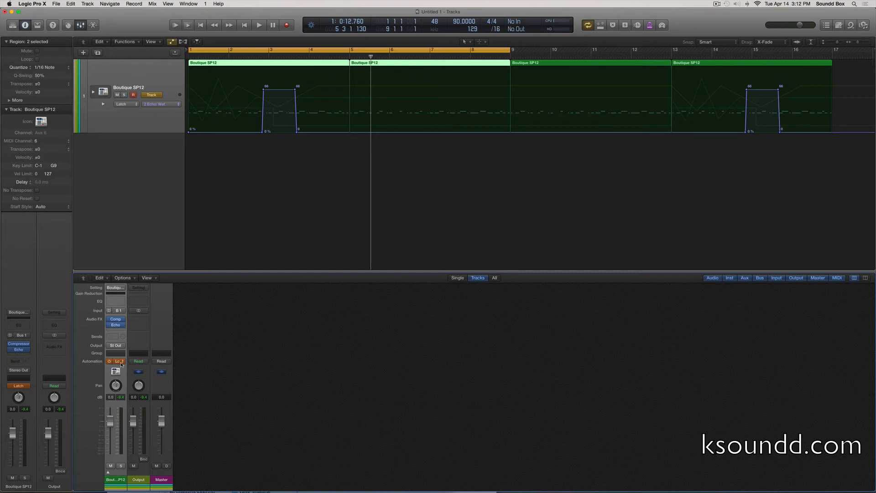
left_click(121, 362)
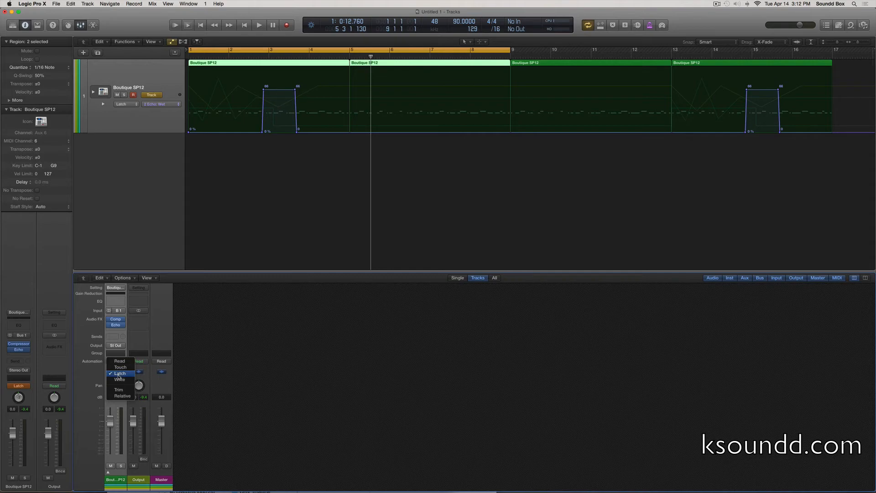
left_click(128, 347)
left_click(119, 361)
left_click(126, 367)
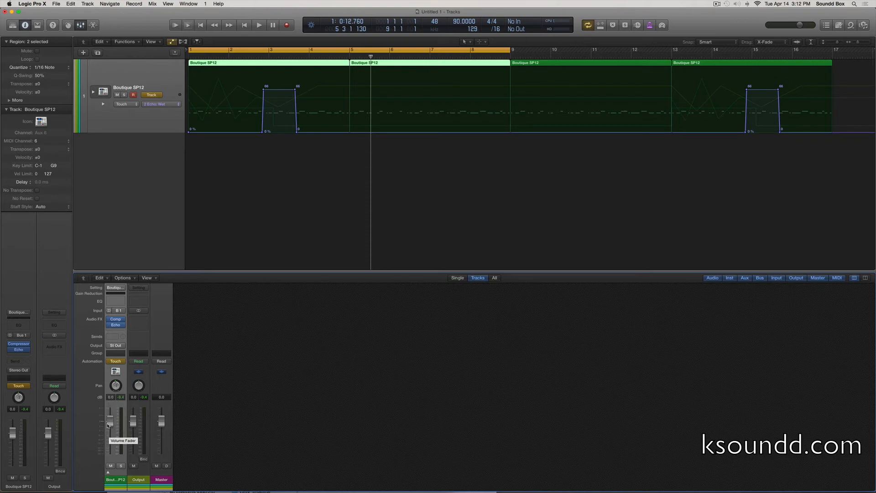
Record a Volume fader drop to minimum in Touch mode within the first two bars and play it back
key("space")
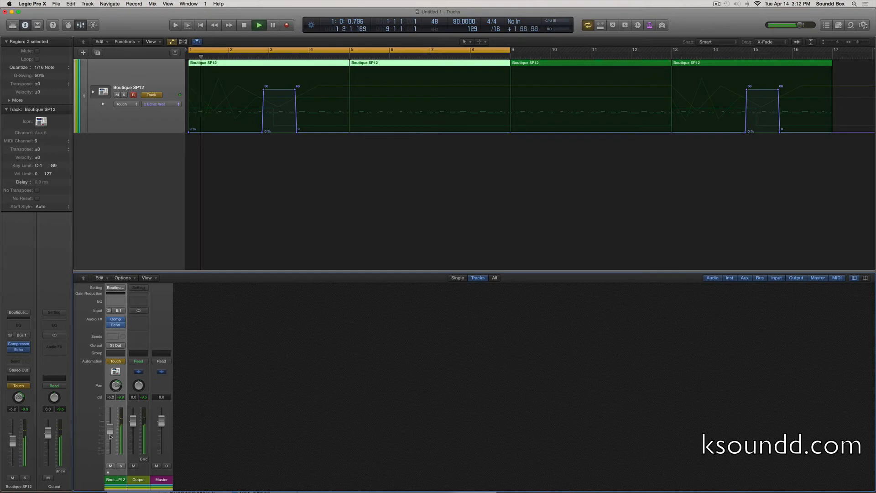
left_click_drag(110, 427, 109, 471)
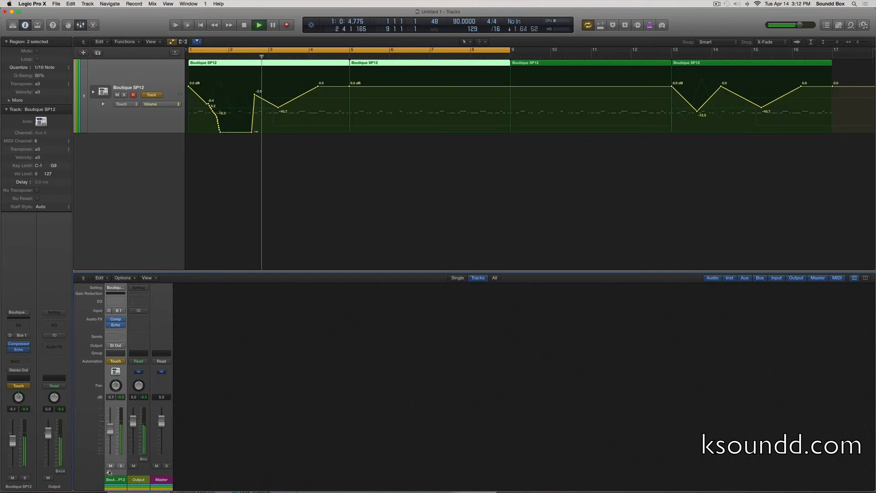
key("space")
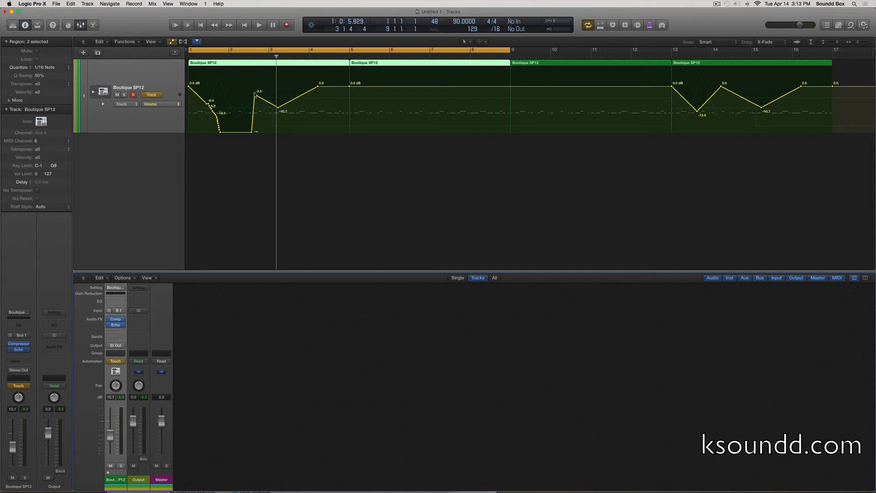
key("space")
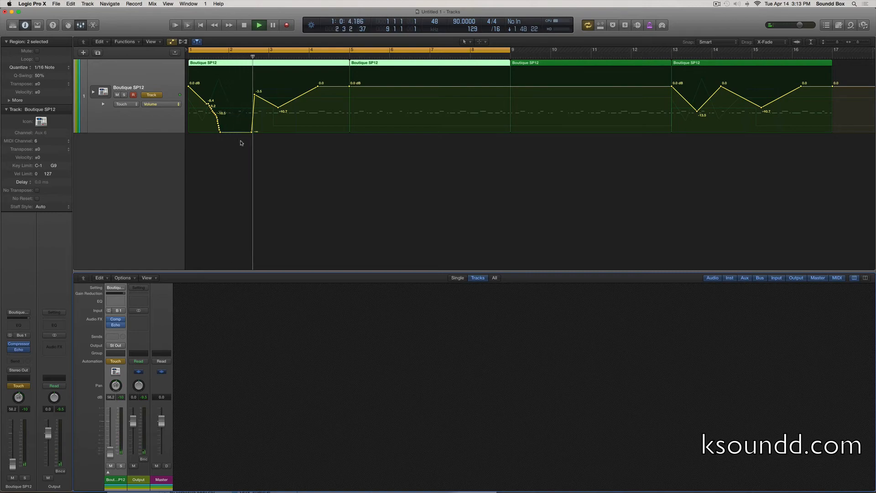
key("space")
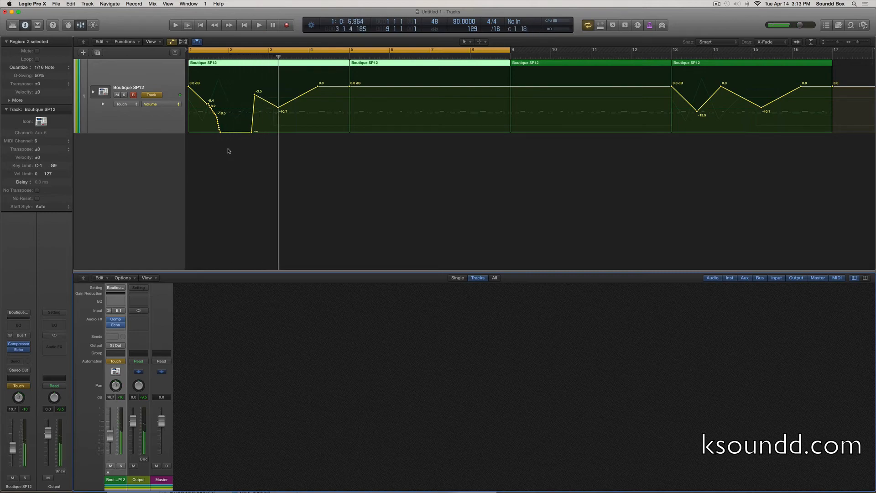
Switch the Boutique SP12 channel to Latch mode and record Volume fader moves while the cycle from bar 1 to 9 plays
left_click(123, 361)
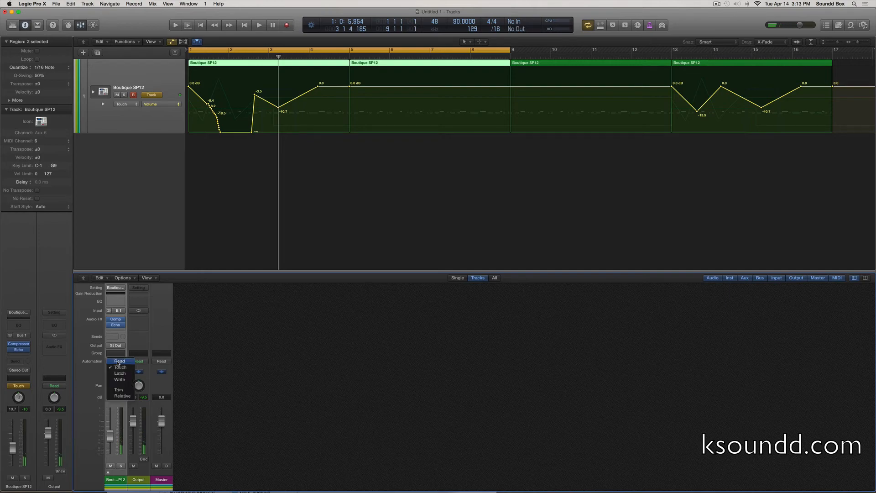
left_click(120, 373)
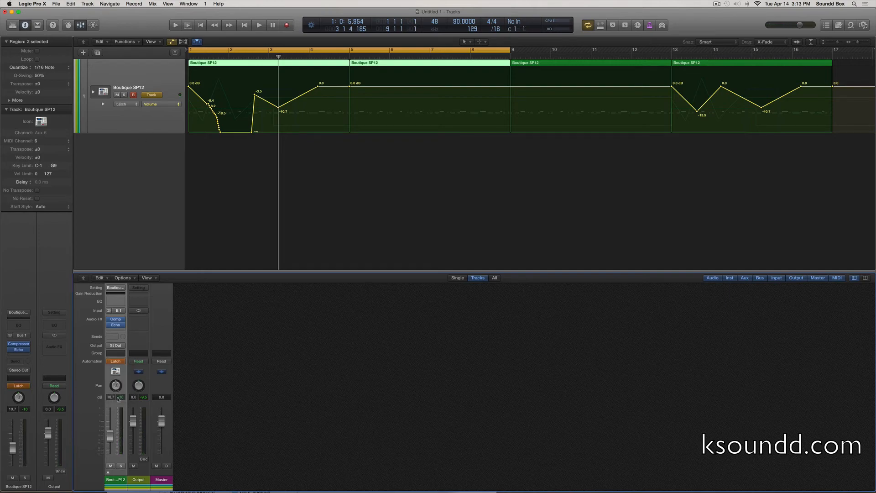
key("space")
left_click_drag(110, 431, 110, 441)
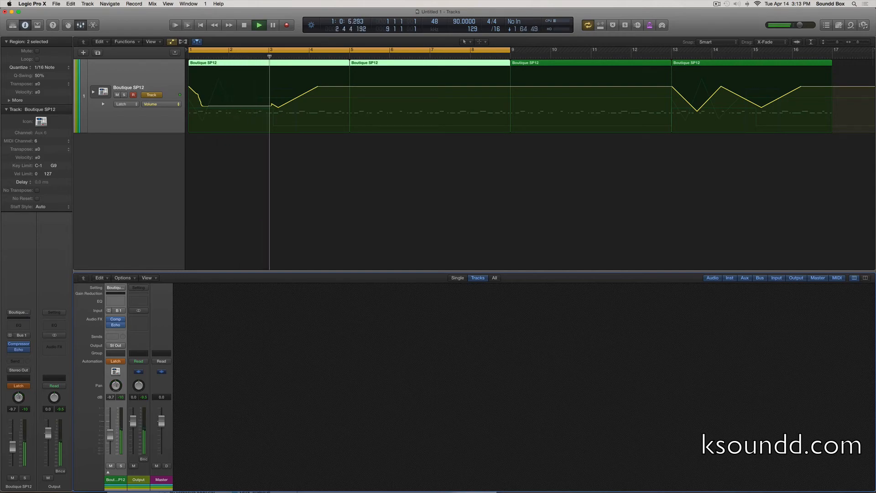
left_click_drag(110, 435, 110, 432)
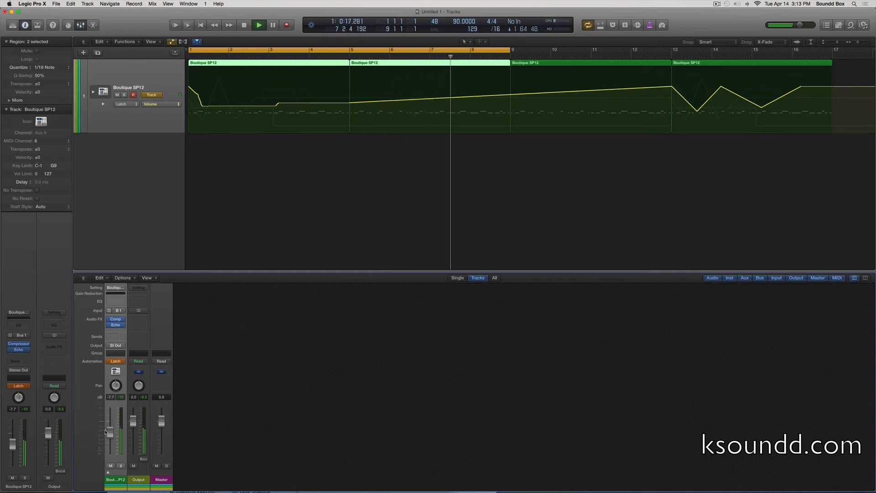
left_click_drag(110, 435, 110, 431)
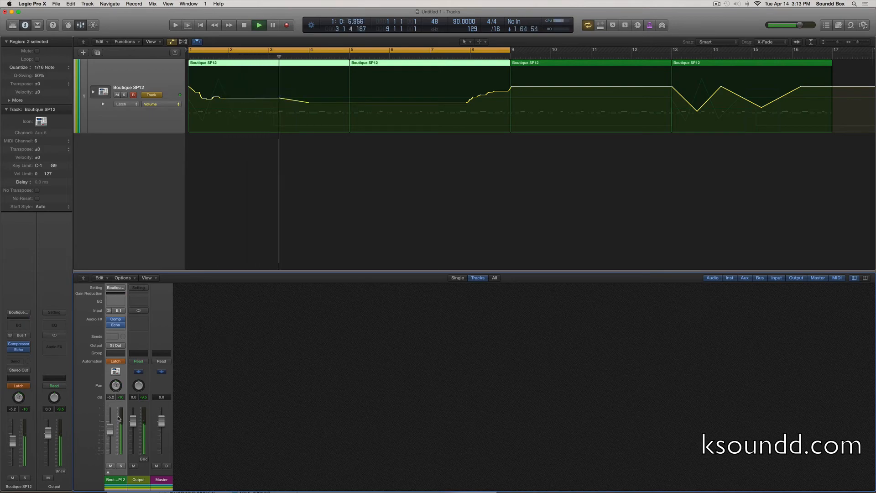
key("space")
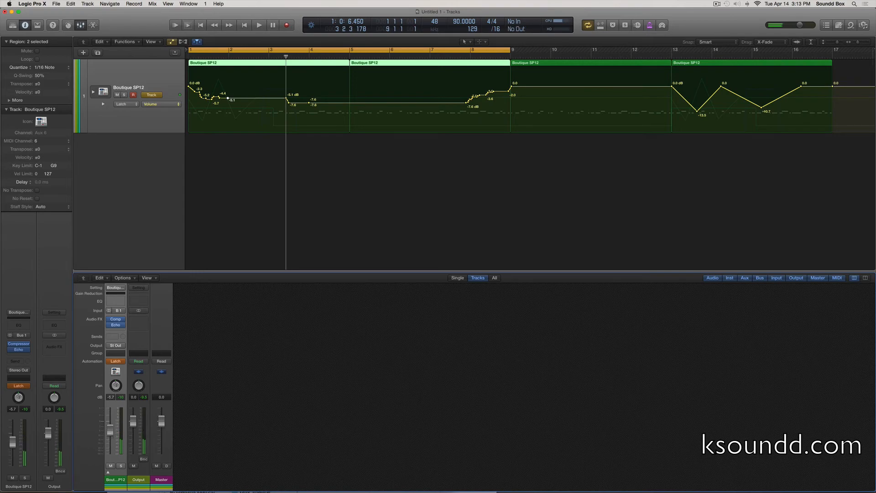
Raise the channel's volume to +0.1 dB, set its automation mode to Write, and record from bar 1 to just past bar 5
left_click_drag(111, 431, 110, 421)
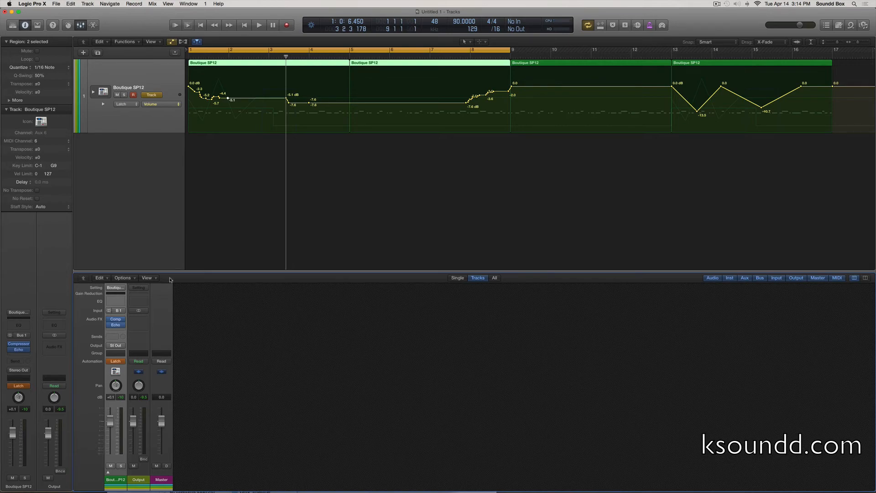
left_click(116, 361)
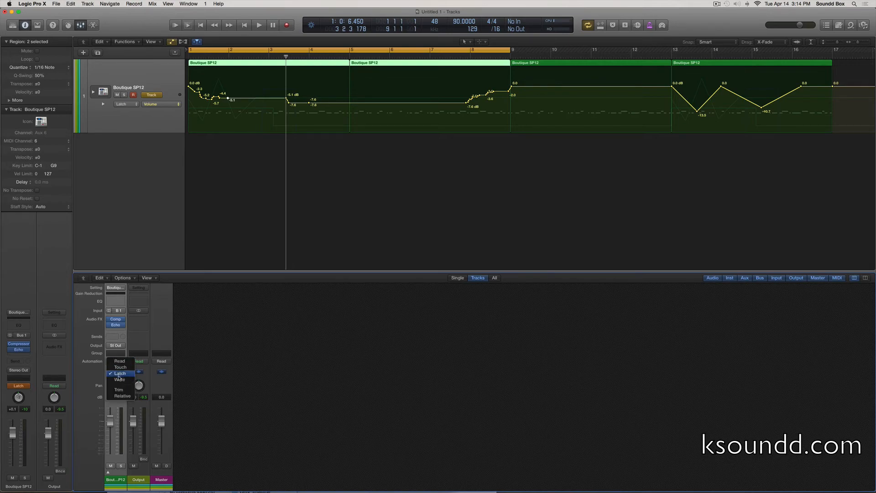
left_click(119, 379)
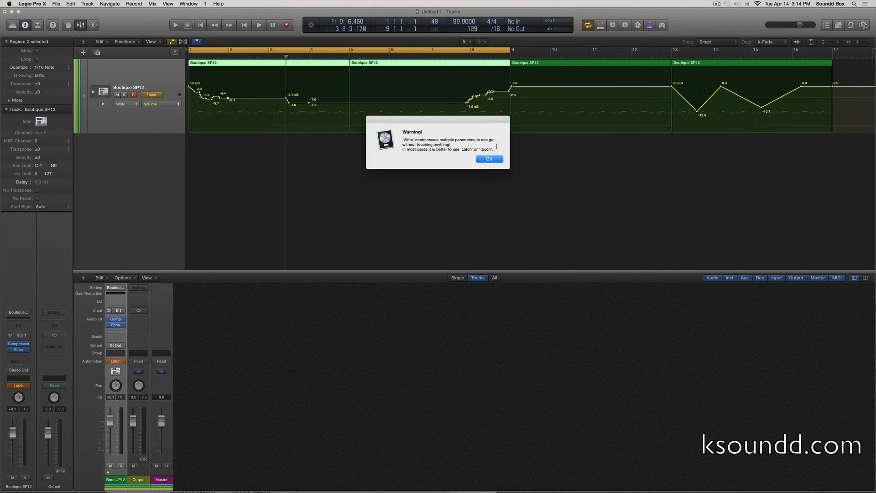
left_click(488, 159)
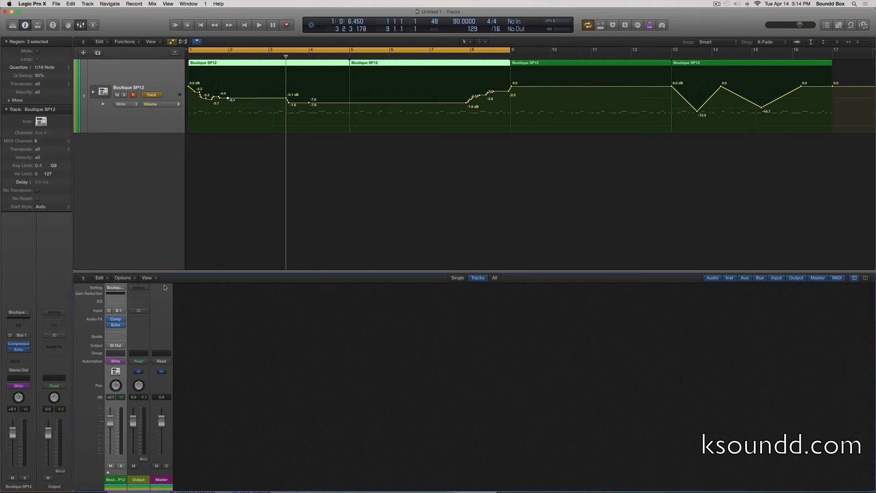
key("space")
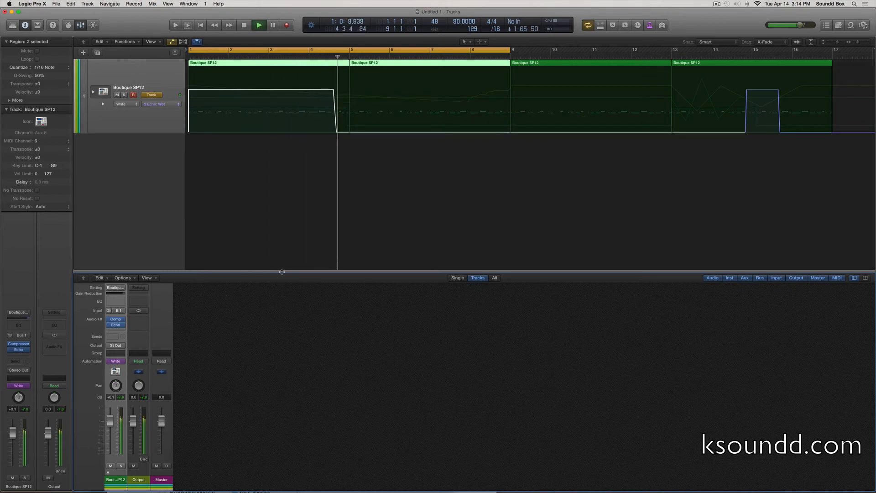
key("space")
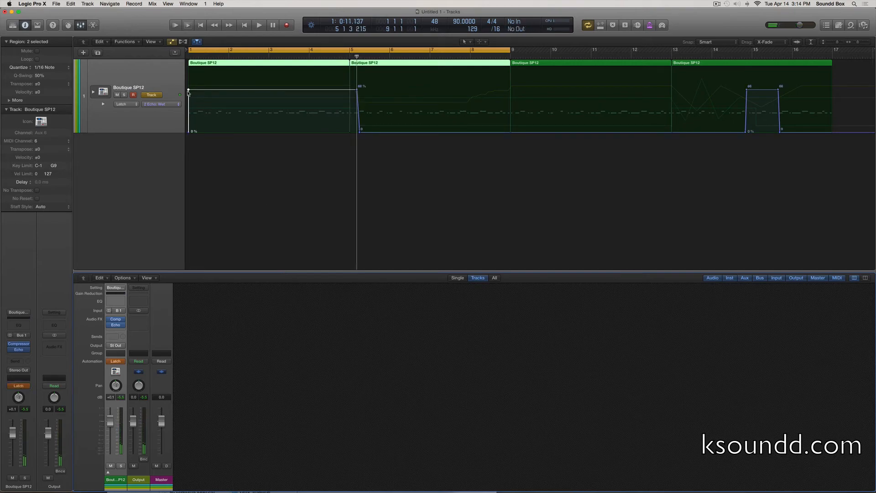
Zoom in on the selected regions, expand the track's automation lanes, and hide the mixer
key("z")
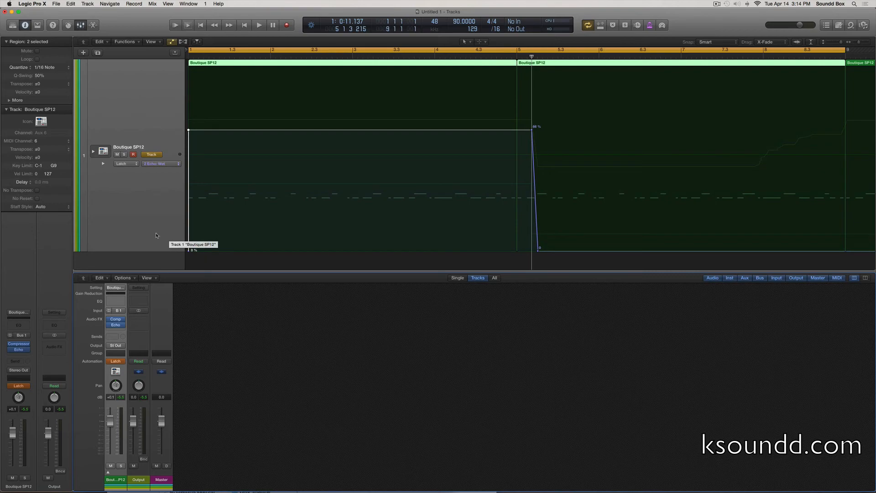
left_click(103, 163)
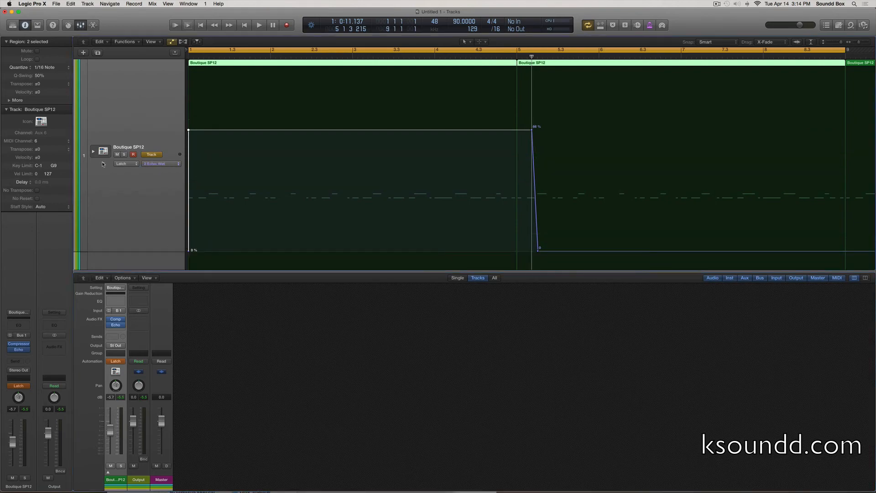
key("x")
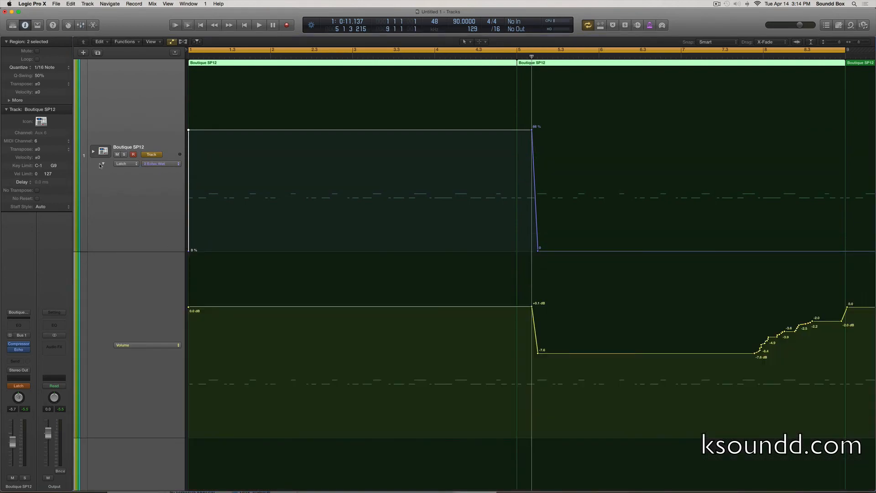
Review the track's automation lanes from bar 1 to 17 and play a short passage from just past bar 5
scroll(126, 280, "down", 5)
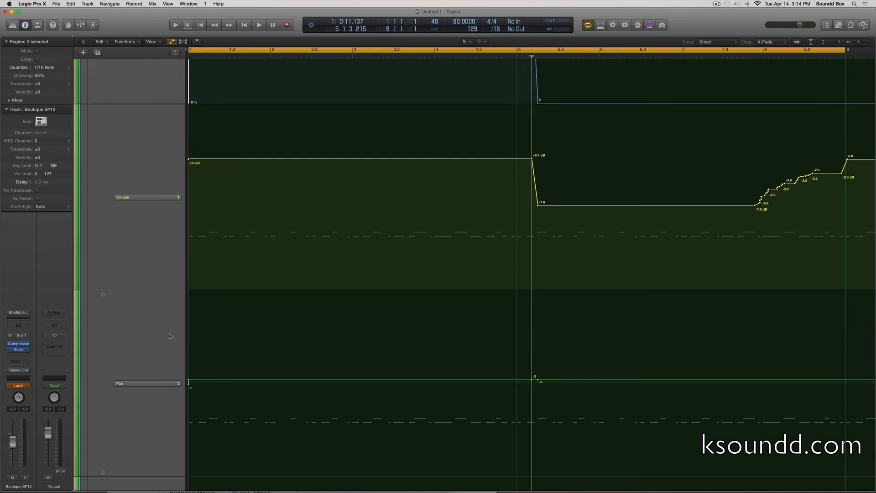
scroll(173, 336, "down", 8)
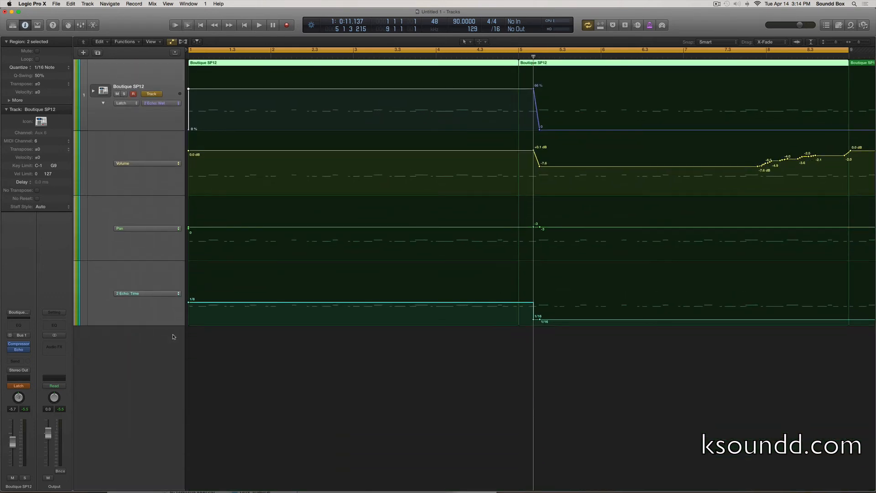
scroll(391, 211, "right", 5)
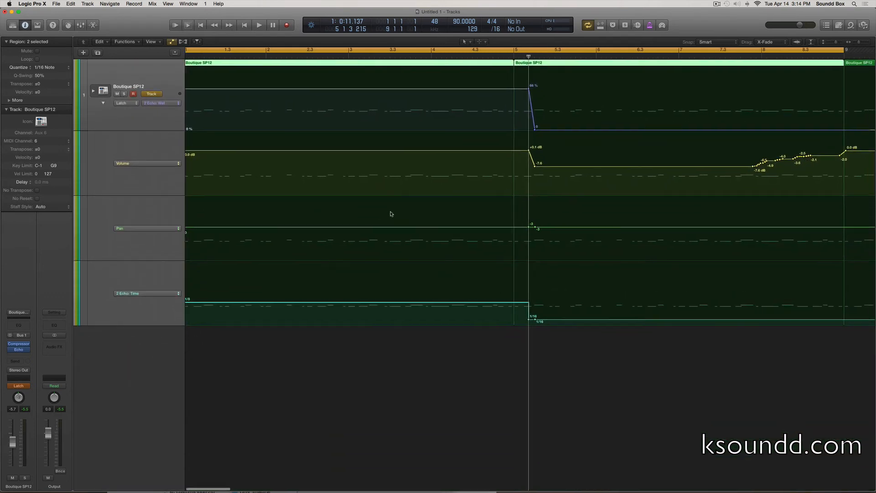
scroll(391, 213, "down", 6)
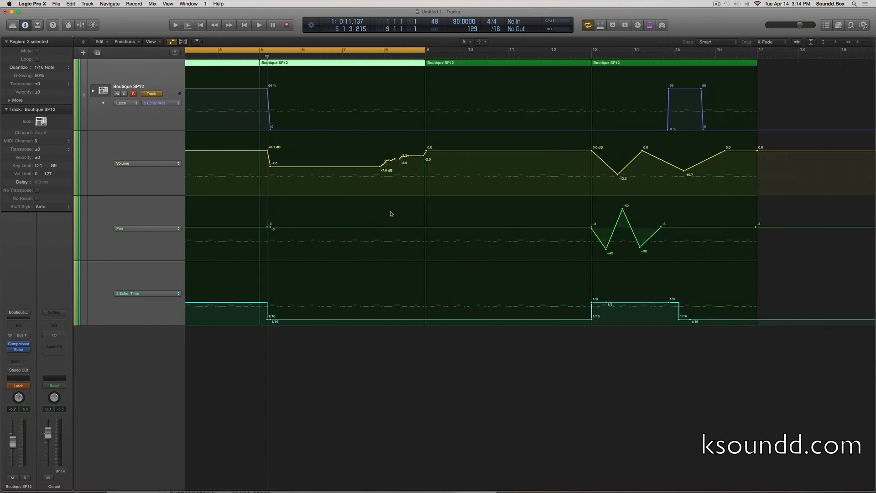
scroll(391, 213, "left", 5)
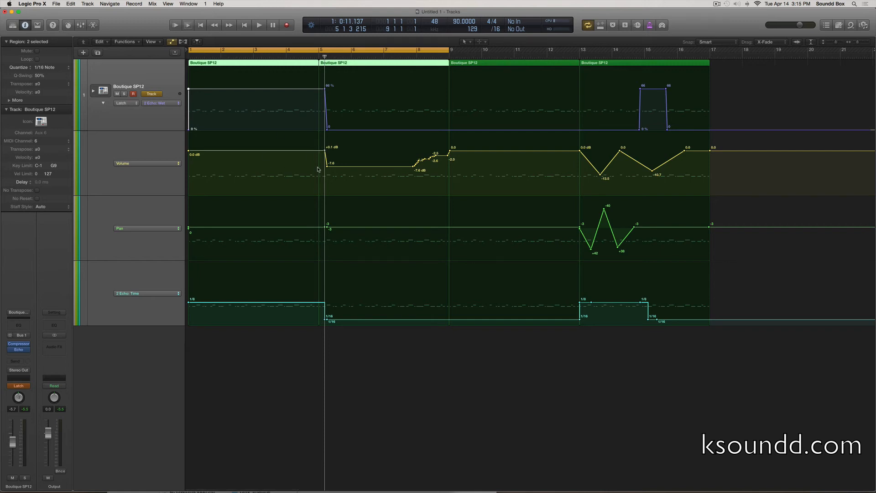
double_click(316, 57)
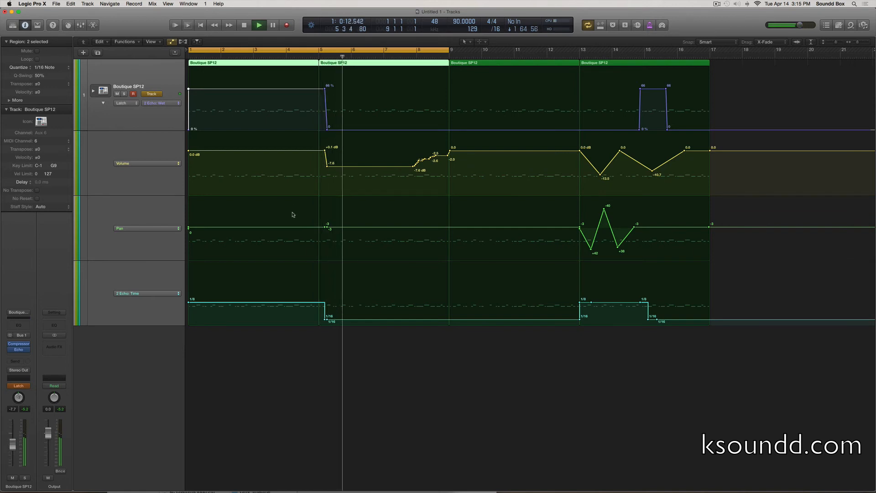
key("space")
Show the mixer, set the Boutique SP12 channel's automation mode to Read, and hide the mixer
key("x")
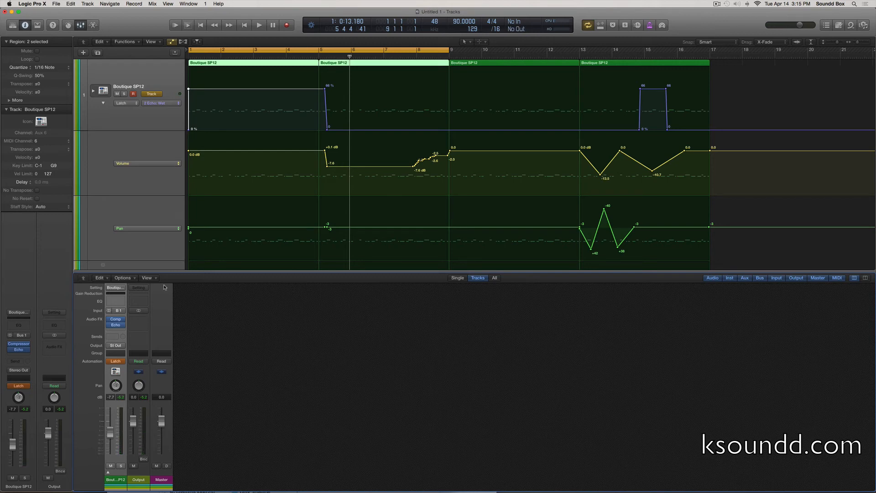
left_click(118, 361)
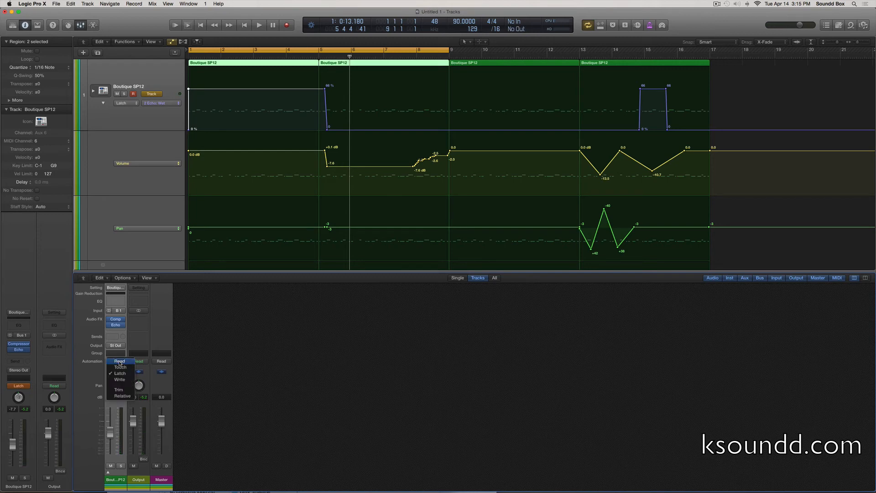
left_click(122, 363)
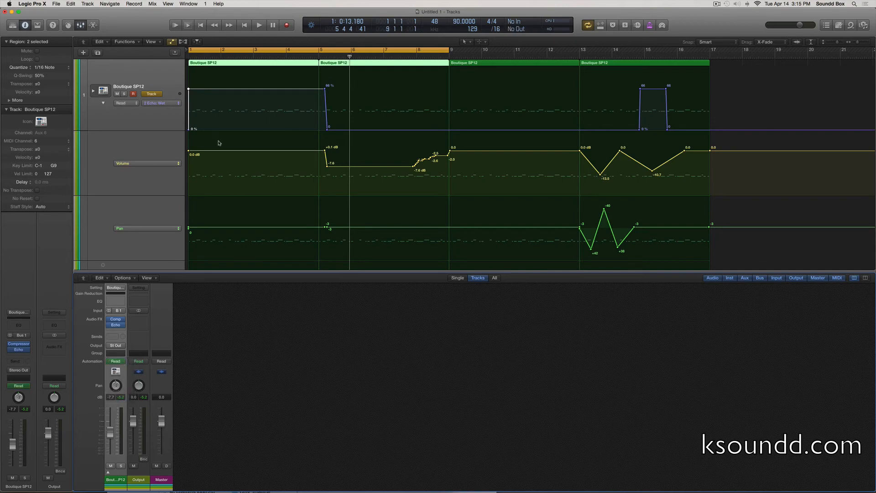
scroll(218, 143, "down", 5)
key("x")
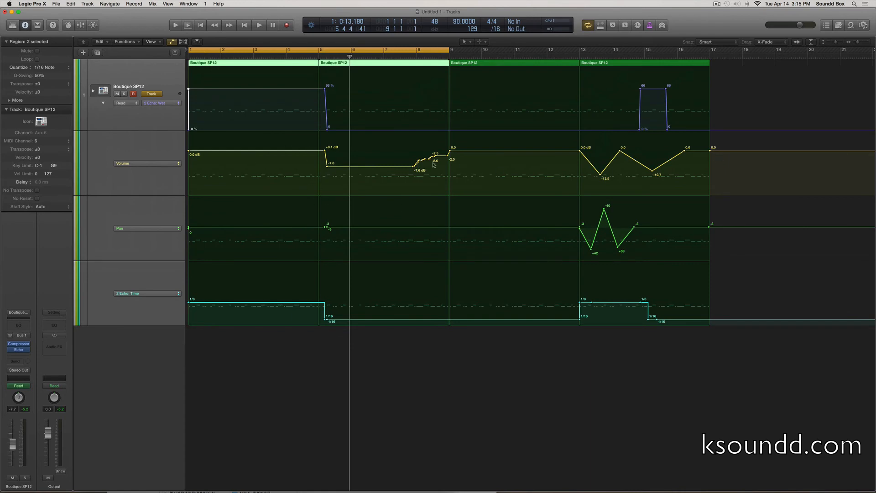
Set the Boutique SP12 channel to Latch mode, lower its fader to about -20 dB while stopped, and play briefly from bar 1
key("x")
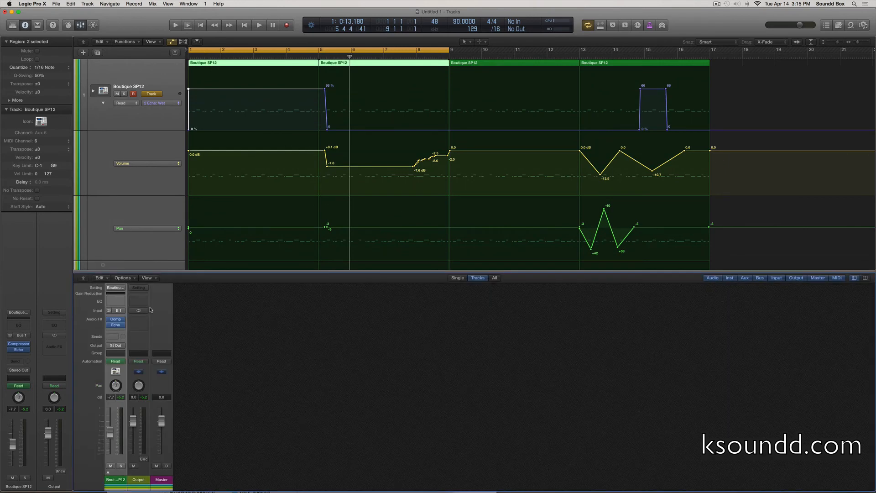
left_click(120, 361)
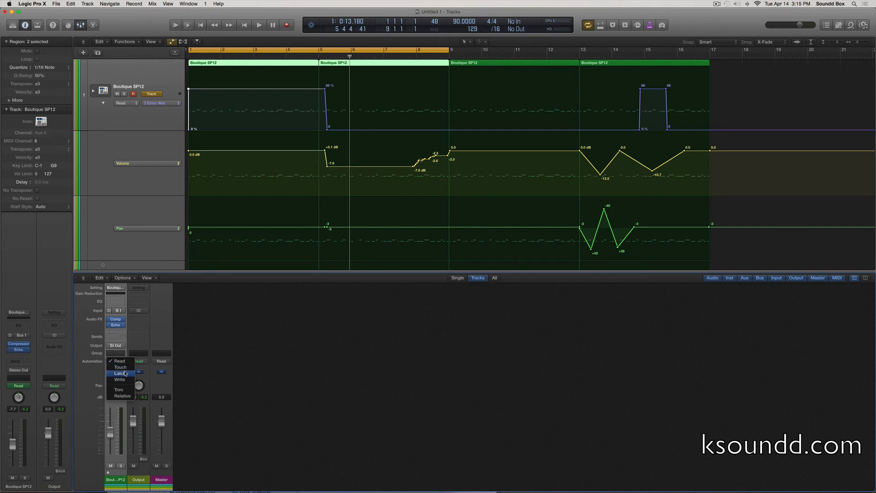
left_click(125, 373)
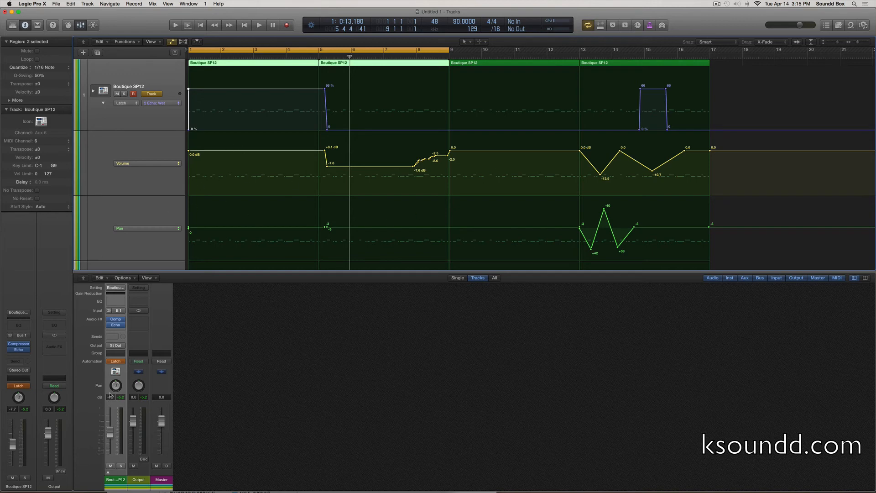
left_click_drag(110, 431, 111, 444)
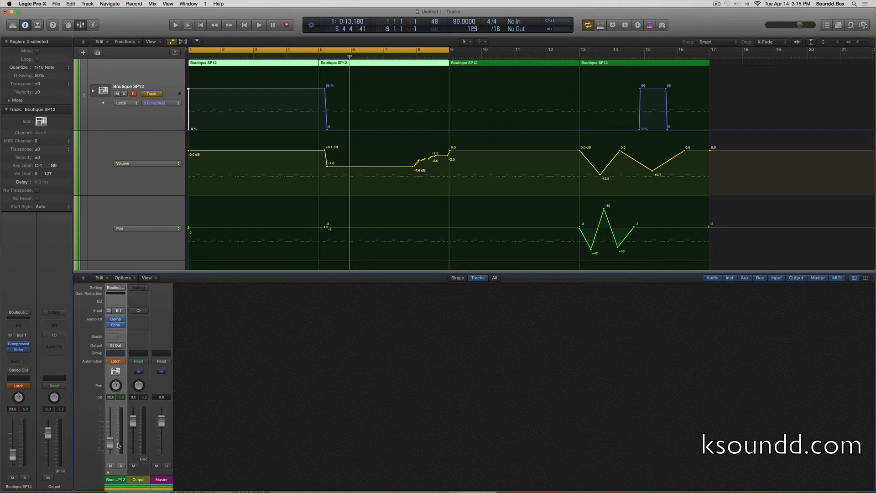
key("Return")
key("space")
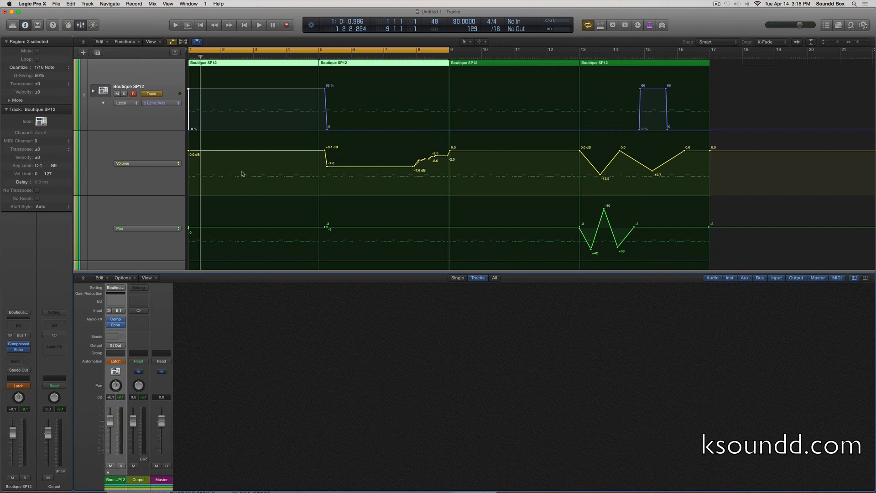
Zoom in on the Volume lane, lower the channel fader again while stopped, and play the first beats
key("super+Right")
key("super+Down")
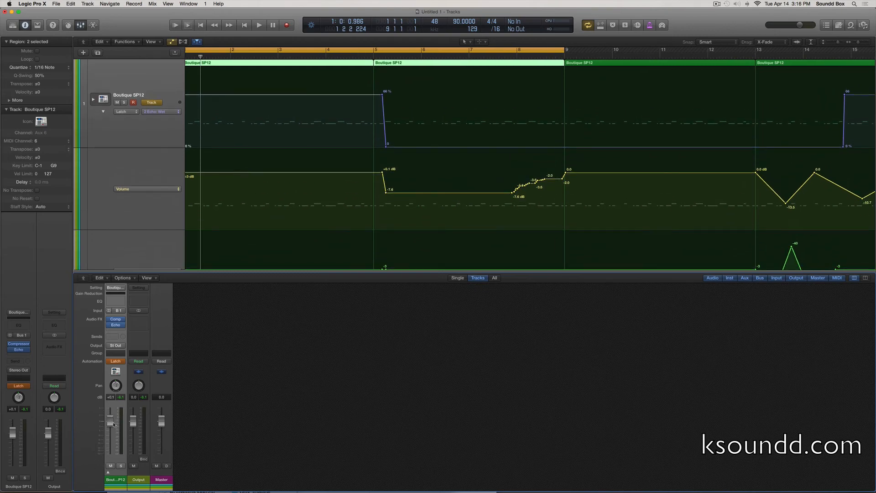
left_click_drag(110, 421, 110, 441)
key("space")
key("space")
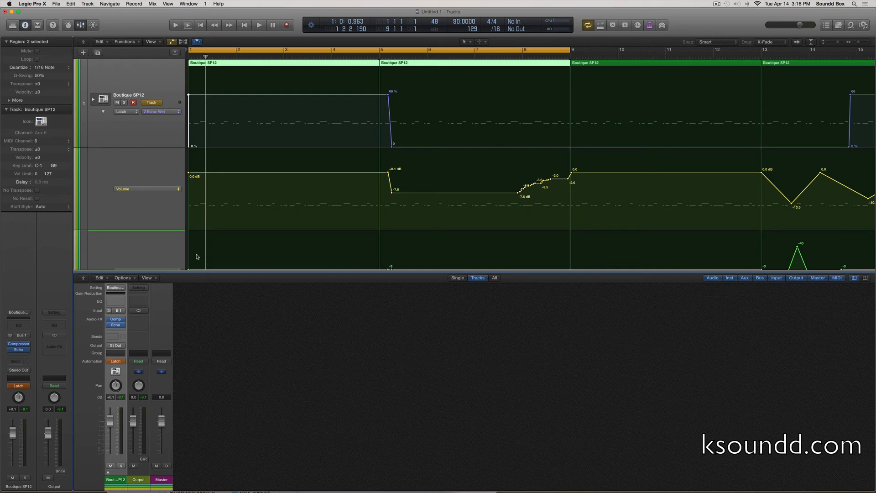
Switch the Boutique SP12 channel's automation mode to Read and play briefly within bar 1
left_click(117, 360)
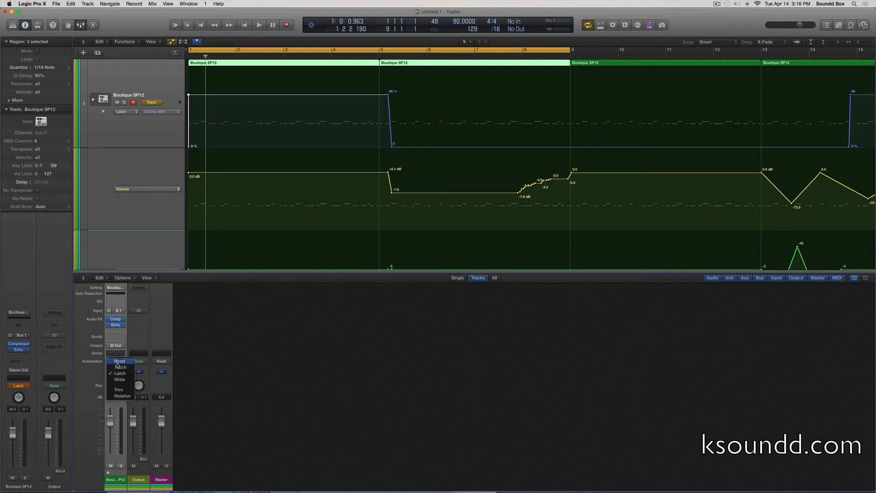
left_click(120, 361)
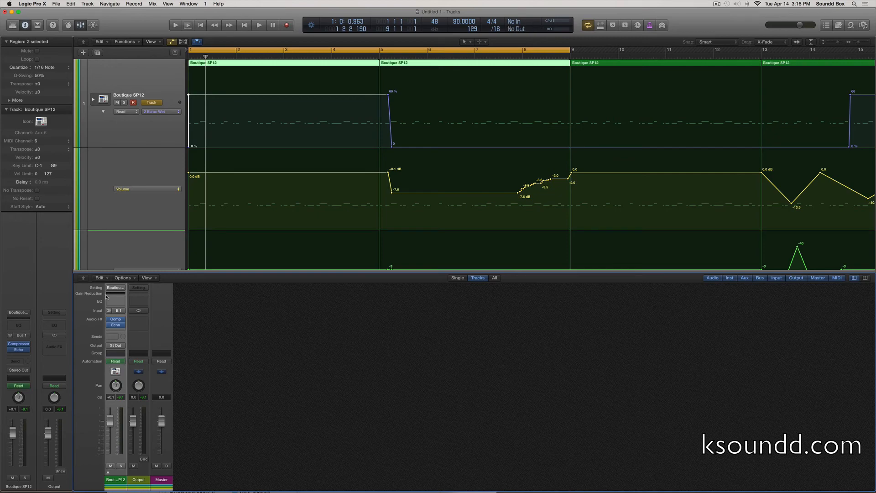
key("space")
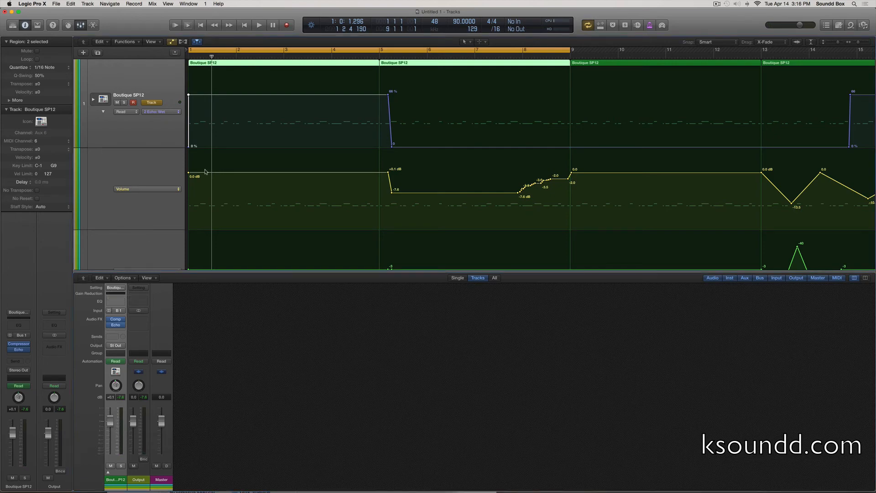
Show Volume in the track's main automation lane and delete all of its Volume automation
key("ctrl+super+BackSpace")
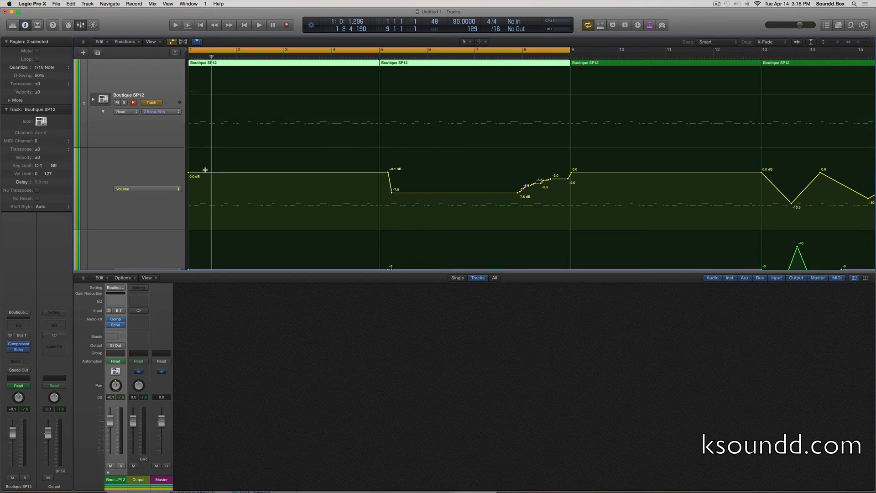
key("super+z")
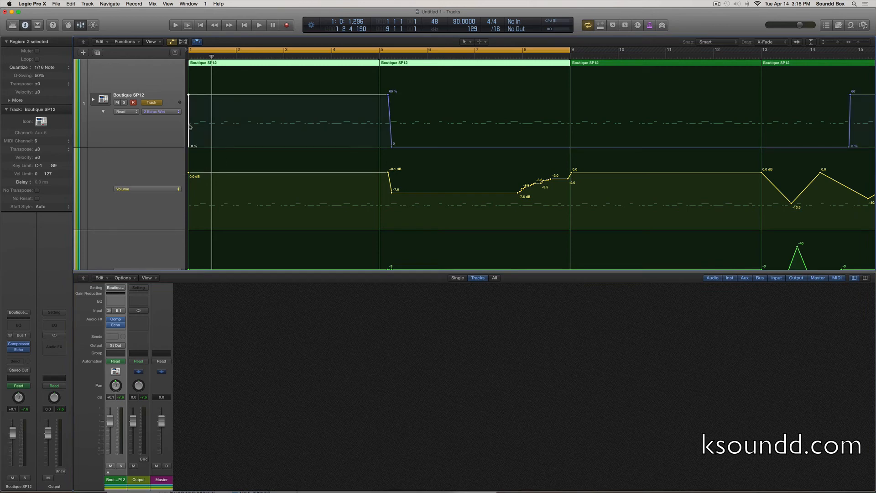
left_click(167, 112)
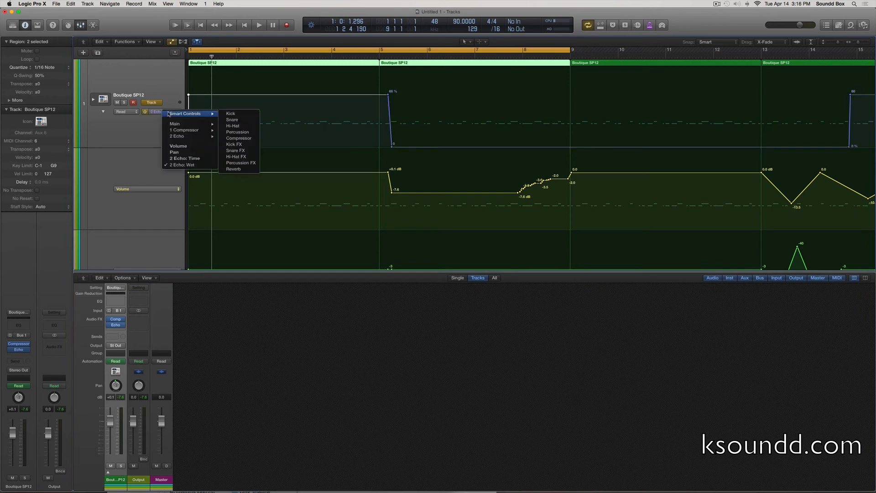
left_click(179, 147)
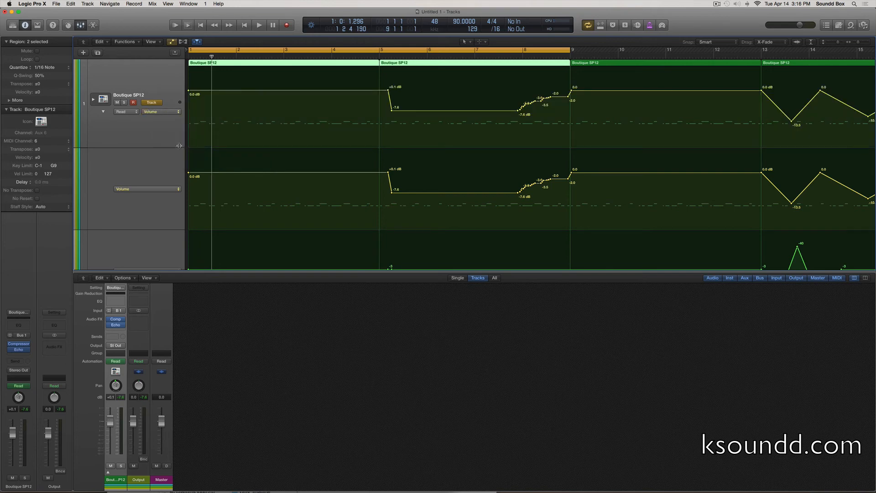
key("ctrl+super+BackSpace")
Remove the duplicate Volume lane under the track and reduce the lane heights so all remaining lanes fit
scroll(246, 142, "down", 3)
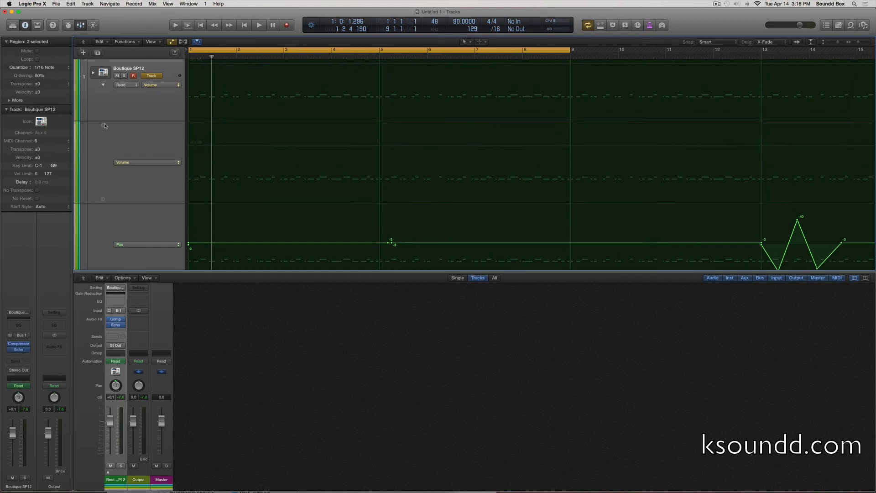
left_click(104, 125)
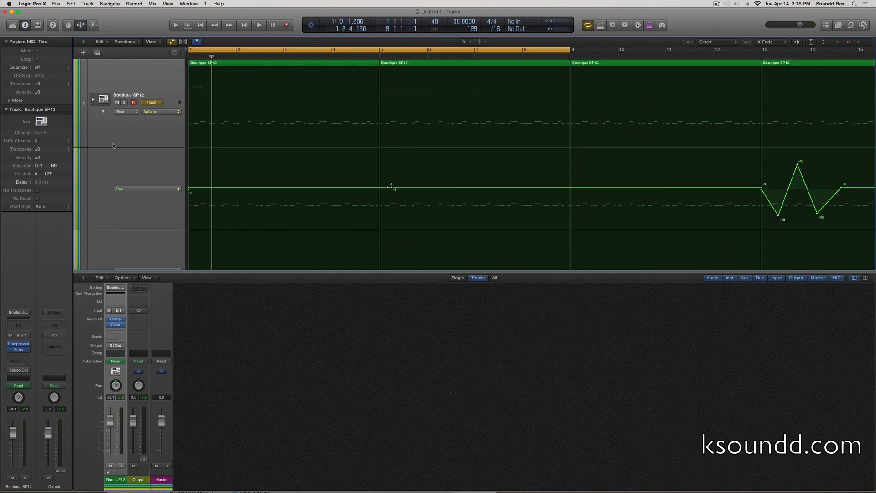
left_click_drag(115, 147, 115, 145)
scroll(299, 187, "down", 5)
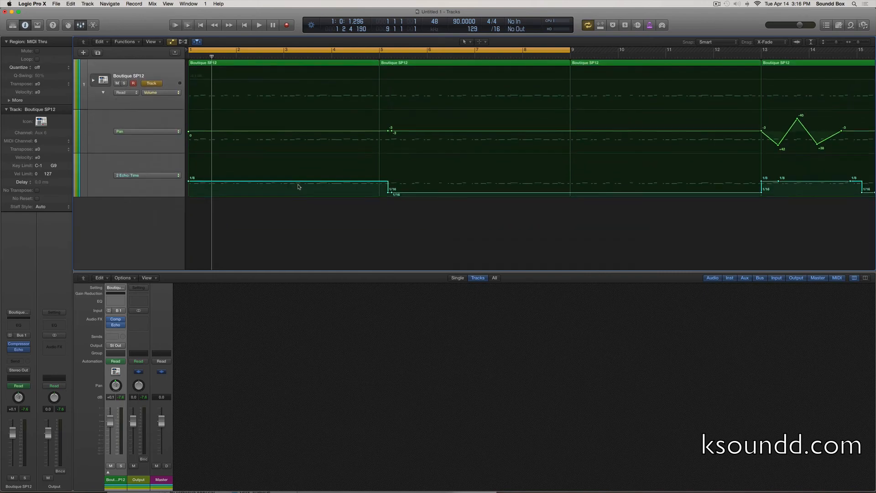
Insert the Utility Gain plug-in after the Echo on the Boutique SP12 channel and move its window over the tracks area
left_click(115, 330)
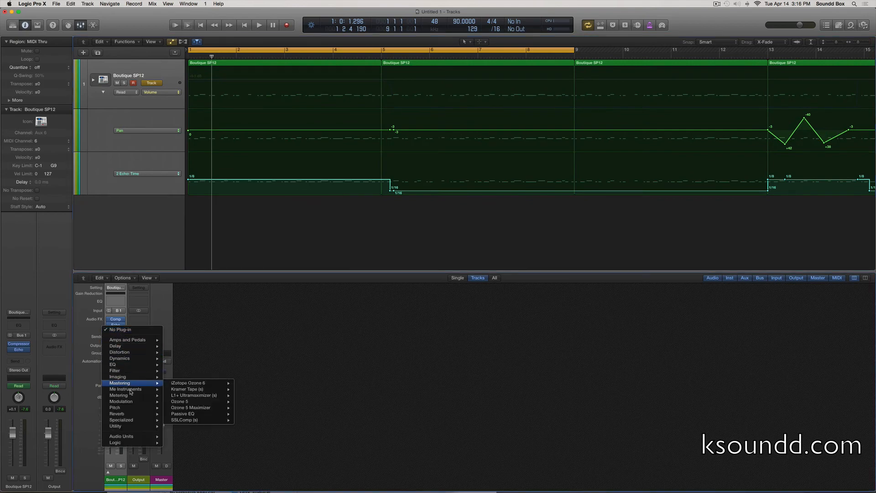
mouse_move(116, 425)
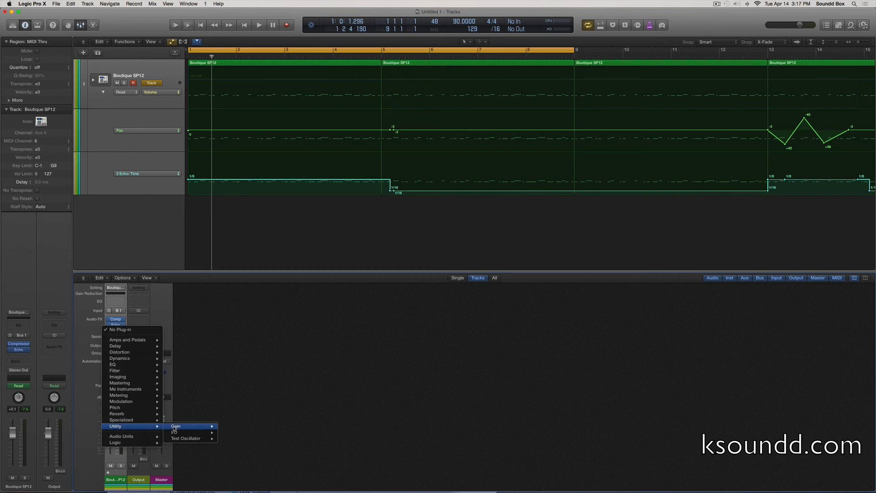
mouse_move(176, 427)
left_click(232, 425)
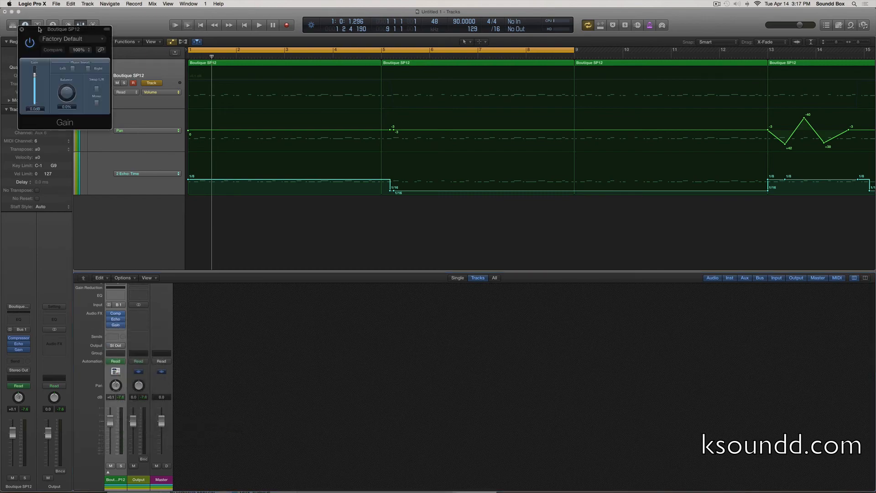
left_click_drag(39, 29, 549, 126)
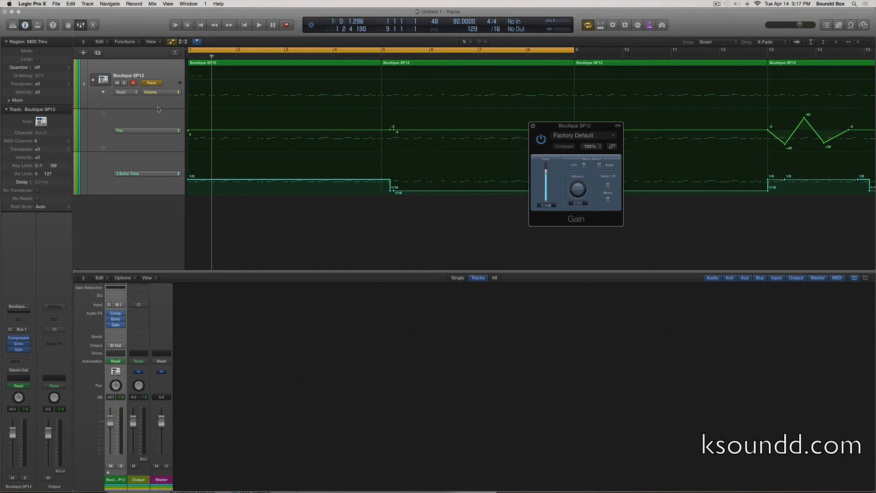
Display the Gain plug-in's Gain parameter in the track's main lane and create its 0.0 dB automation line during playback
left_click(158, 92)
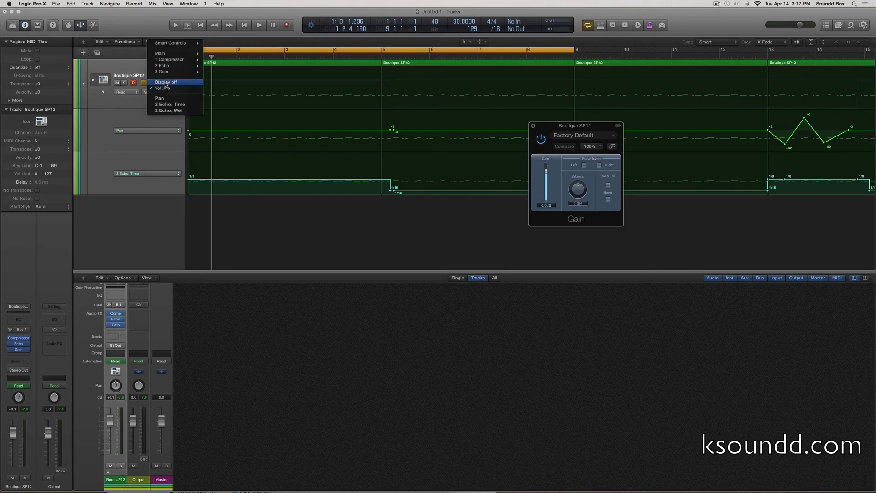
mouse_move(173, 72)
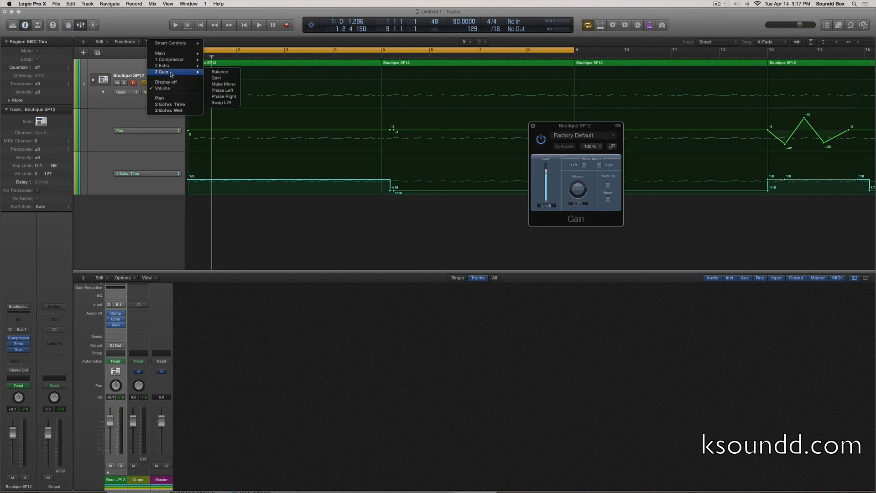
left_click(223, 80)
key("space")
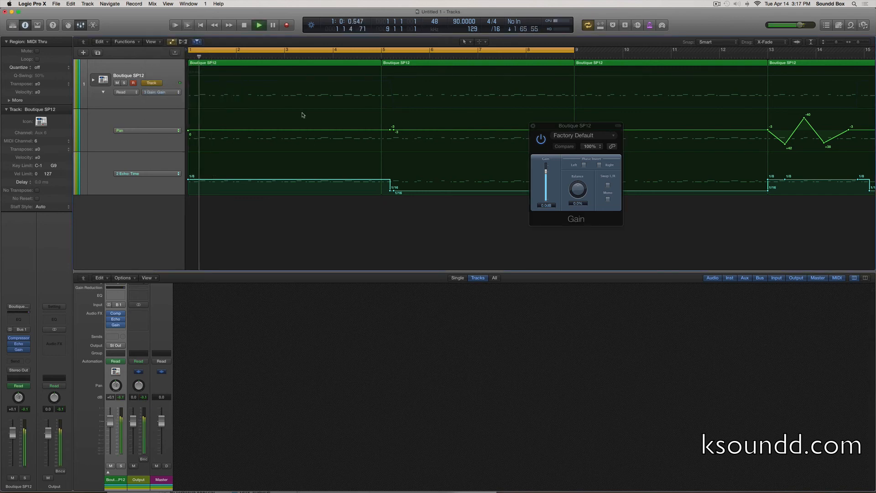
left_click(255, 77)
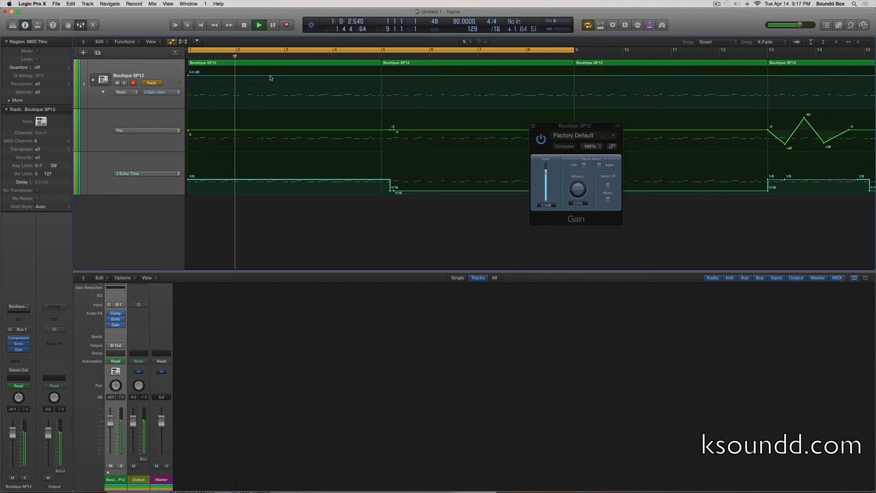
Shape the Gain automation into a dip and rise settling at -24.5 dB, and add a short bump to about -12.2 dB just after bar 4
left_click_drag(271, 74, 314, 85)
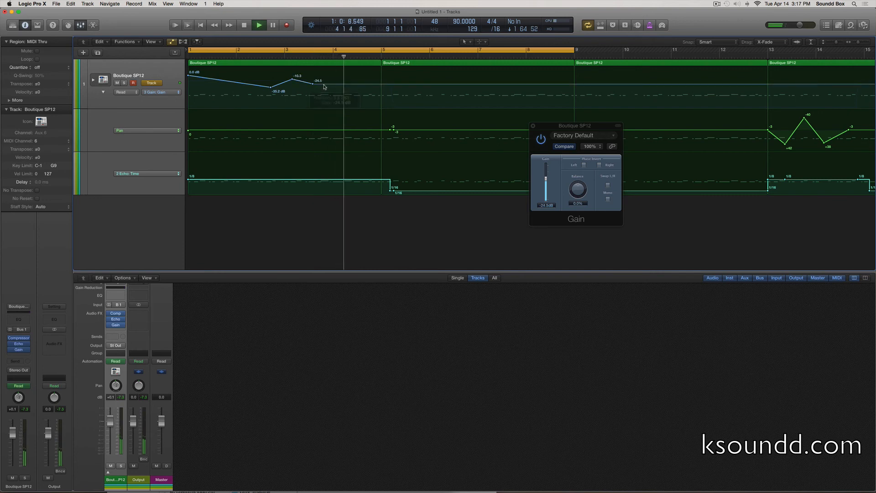
key("Return")
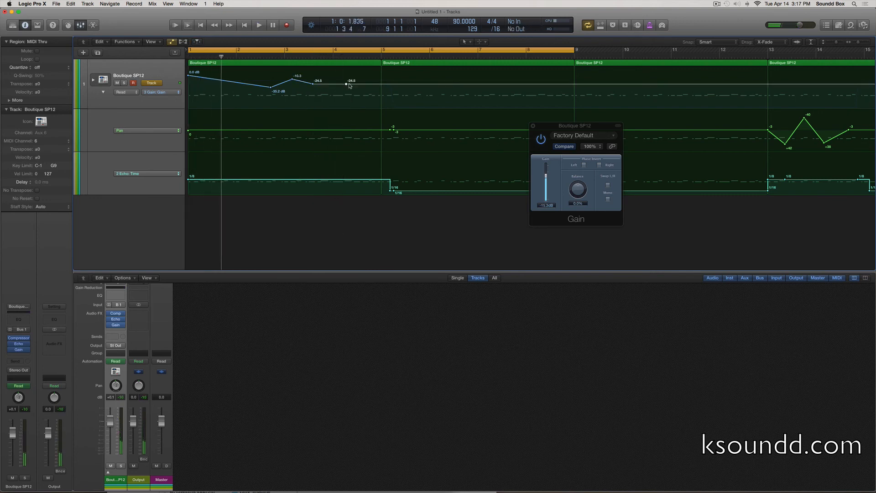
left_click(349, 84)
left_click(360, 84)
left_click_drag(355, 85, 355, 79)
left_click(333, 57)
key("space")
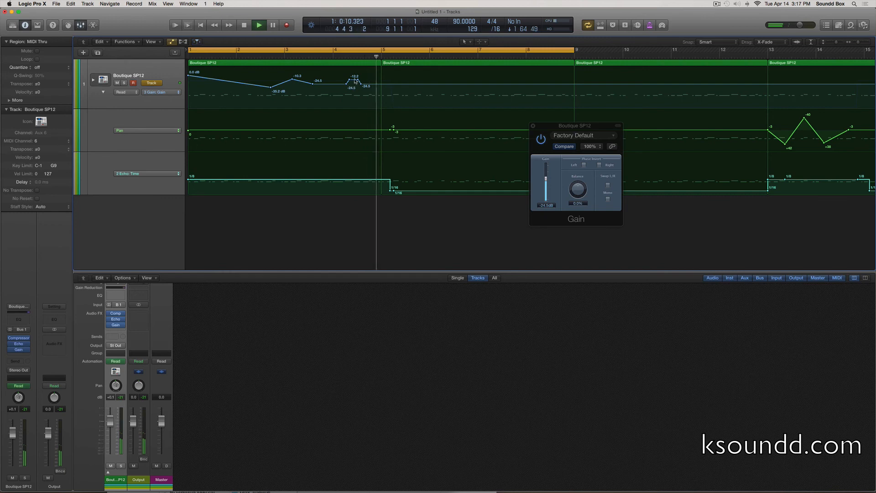
Raise the short Gain bump after bar 4 to +3.0 dB and play it back from bar 4
left_click_drag(355, 80, 355, 73)
left_click(333, 53)
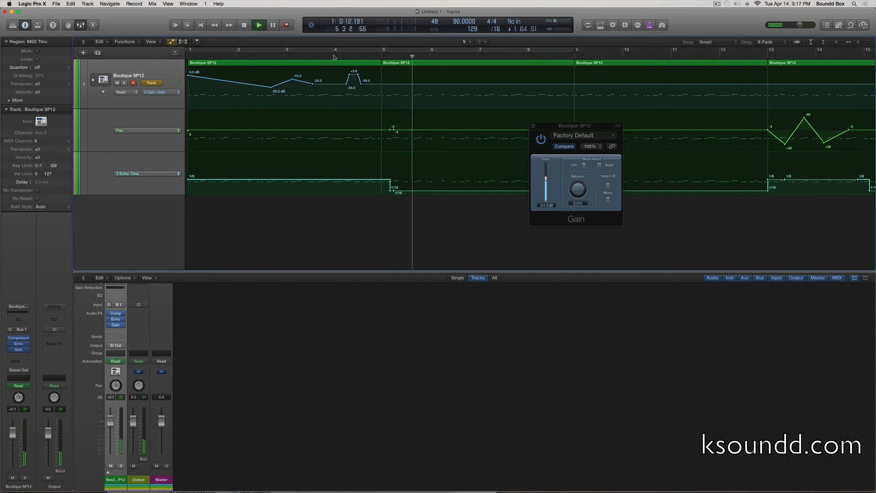
left_click(334, 52)
left_click(334, 61)
left_click(334, 57)
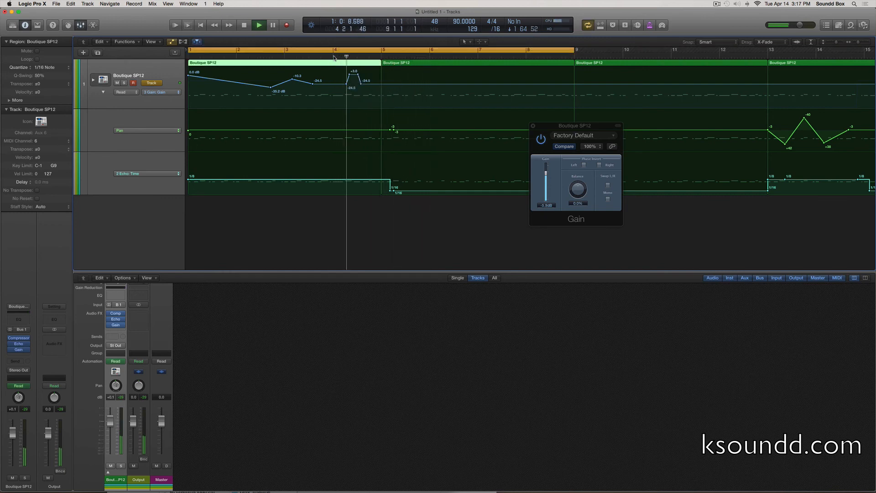
key("space")
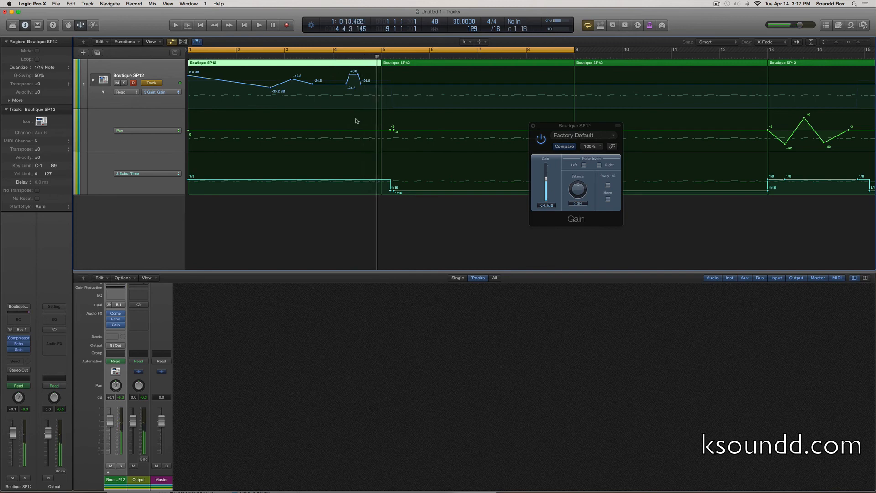
Draw a Gain fade-out from -24.5 dB just before 16.3 to -96.0 dB at the last region's end, and play it
key("super+Right")
key("super+Right")
key("super+Right")
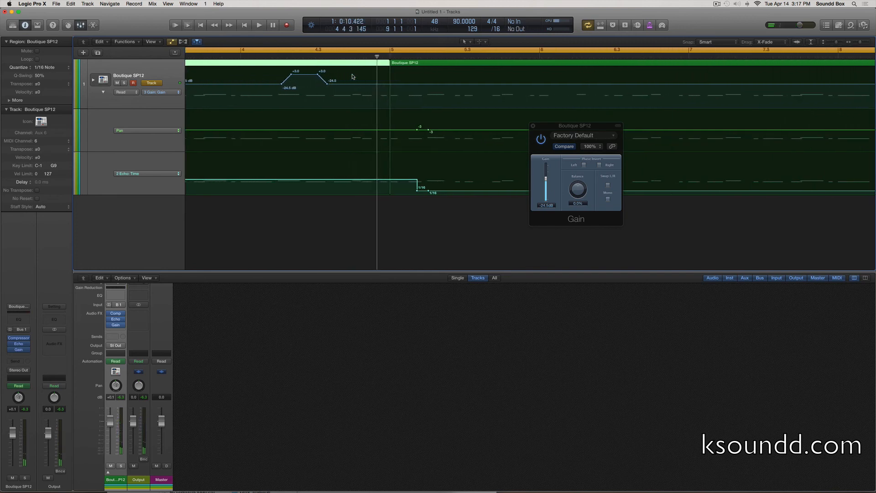
key("super+Down")
key("super+Down")
key("super+Down")
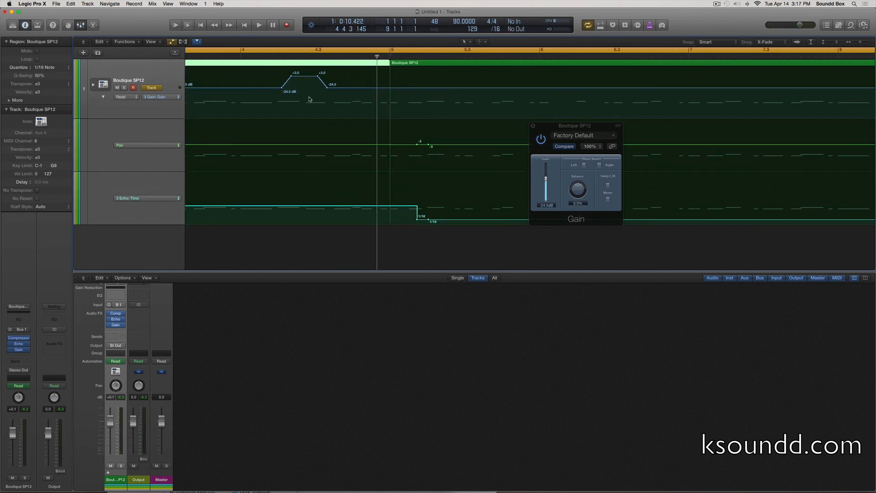
scroll(335, 101, "left", 10)
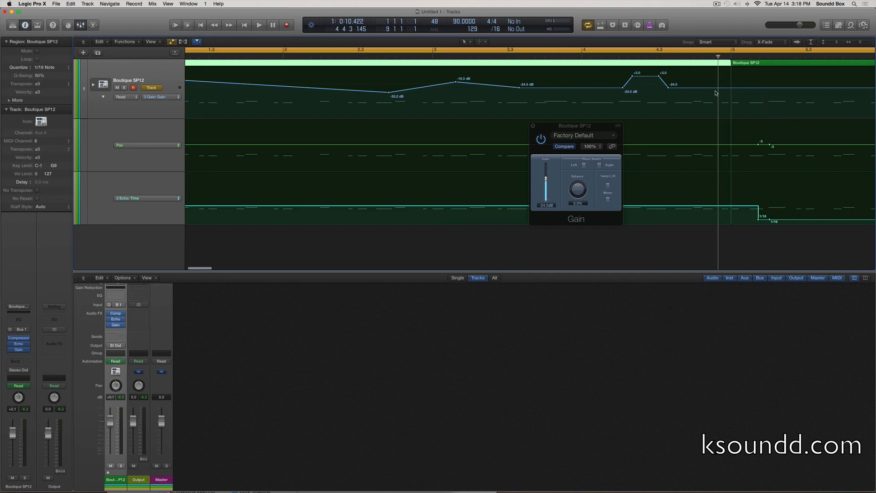
scroll(629, 87, "right", 10)
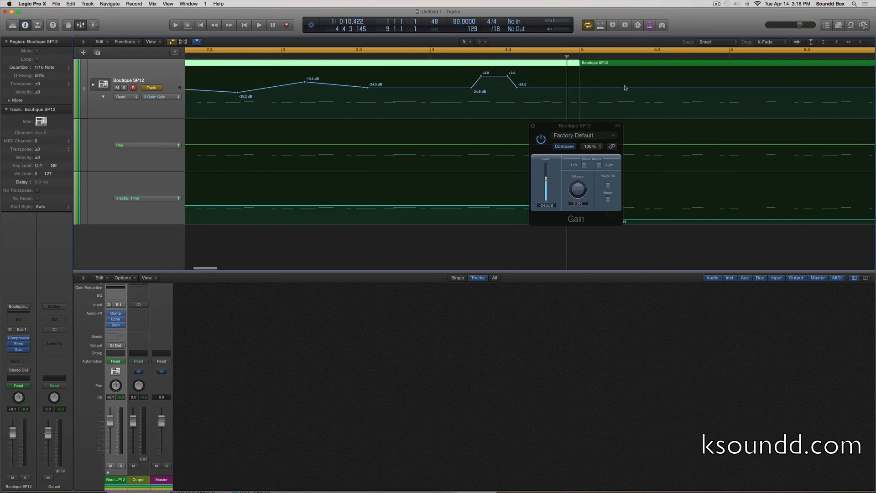
scroll(625, 88, "right", 5)
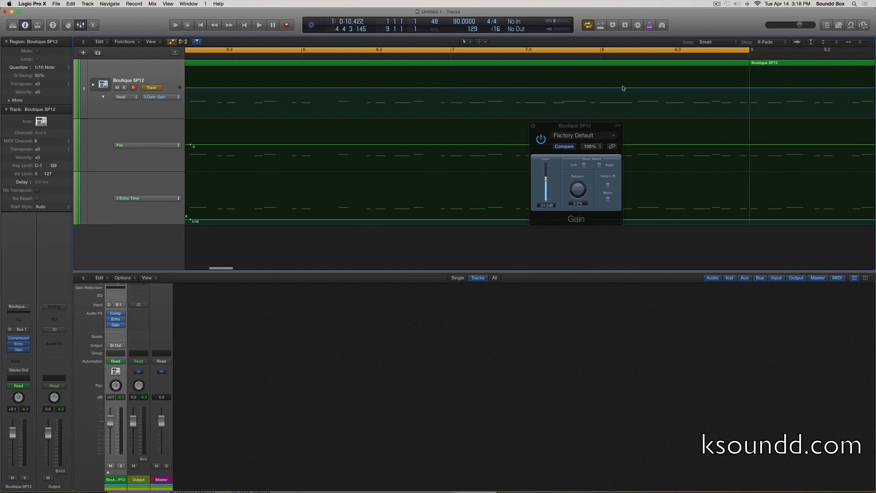
scroll(625, 88, "right", 12)
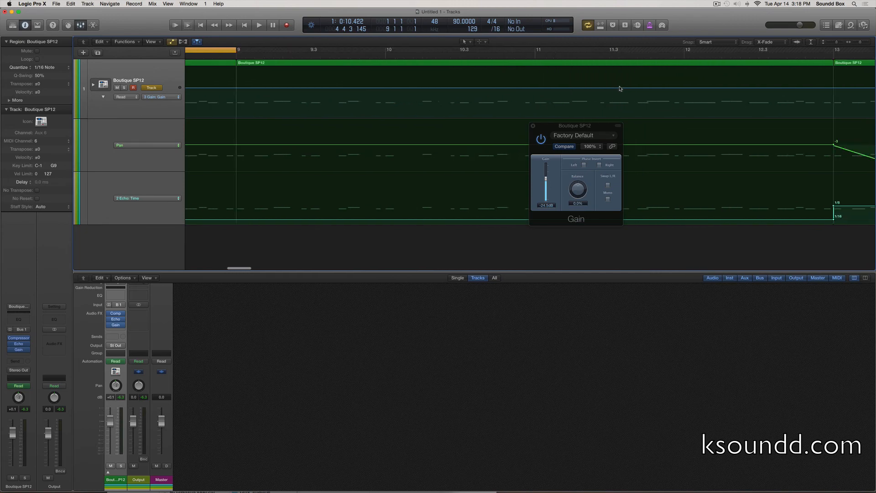
left_click(593, 88)
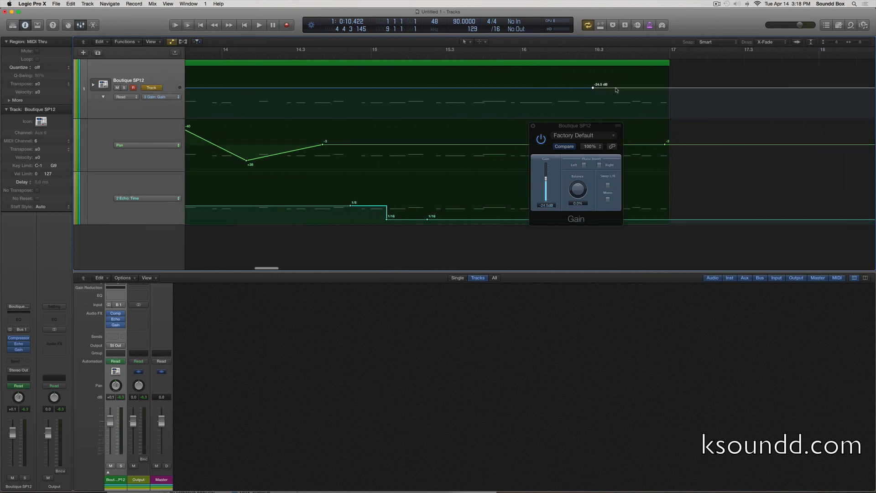
left_click(664, 118)
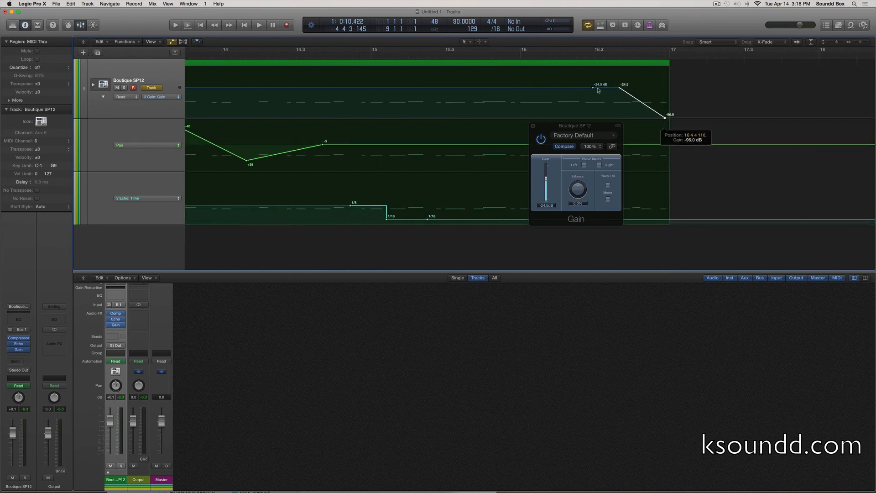
left_click_drag(619, 89, 586, 87)
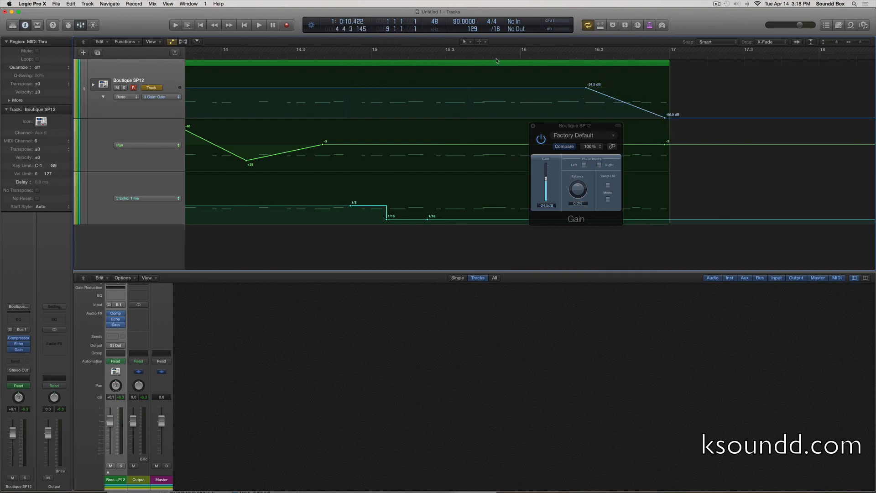
left_click(494, 58)
key("space")
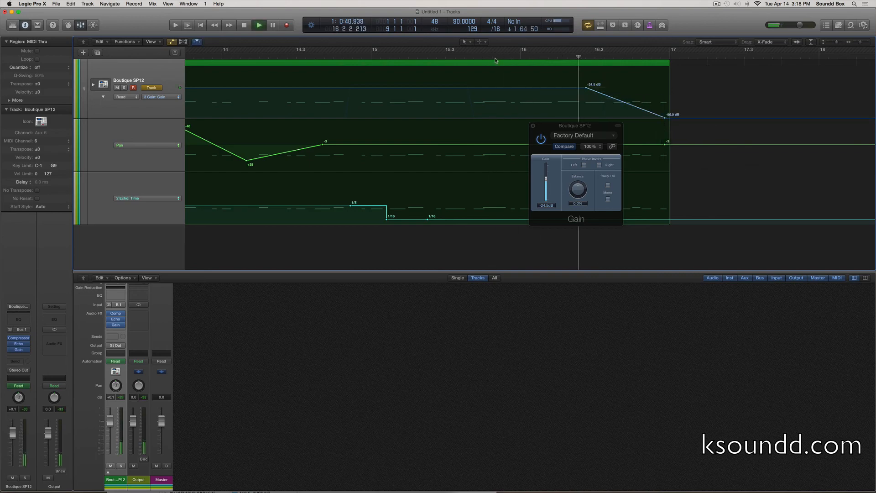
Raise the Gain line before the fade-out to -3.6 dB, audition it, and move the fade's start to just before bar 16
left_click_drag(510, 93, 510, 84)
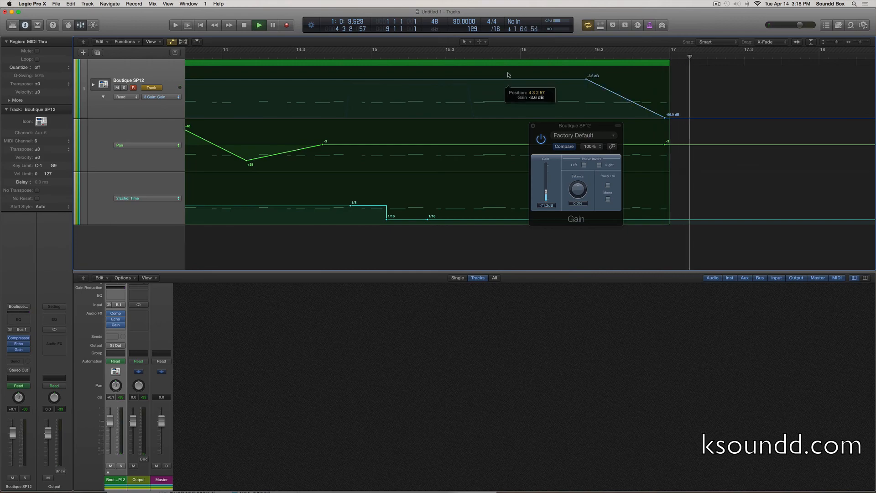
key("space")
left_click(497, 58)
key("space")
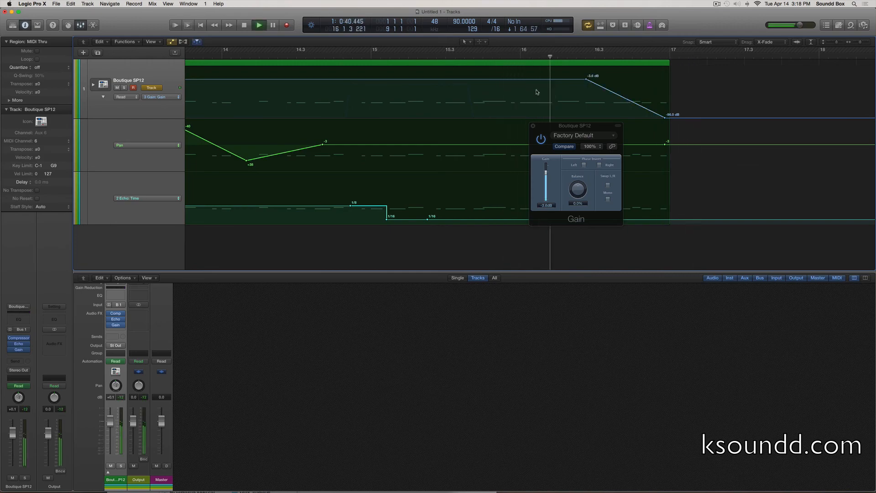
key("space")
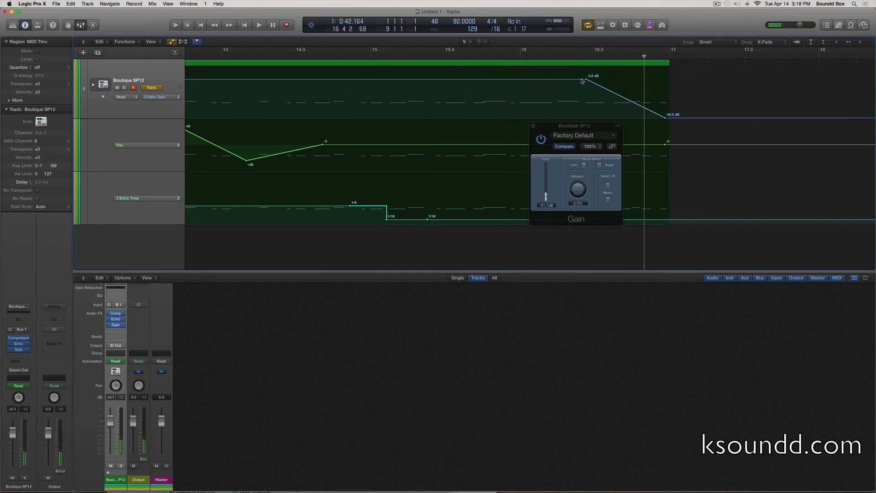
left_click_drag(581, 80, 510, 80)
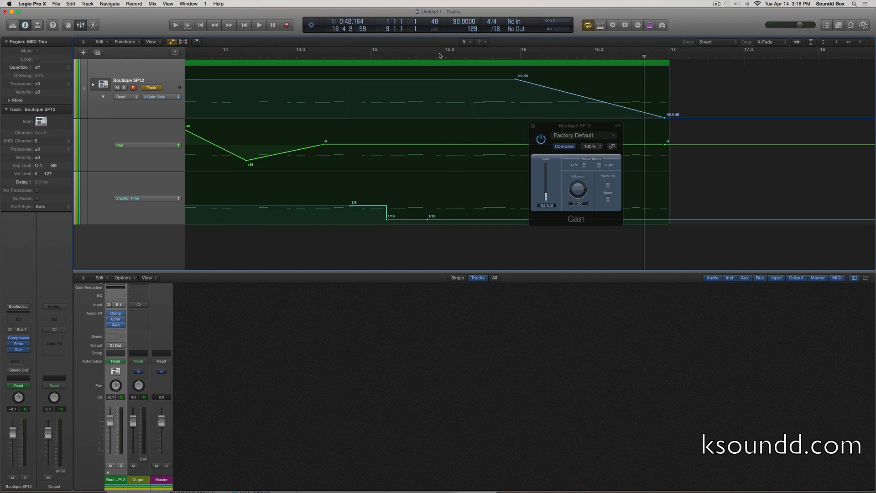
Adjust the Boutique SP12 channel fader around playback of the last region, lowering it to -9.4 dB and raising it to -4.4 dB
key("space")
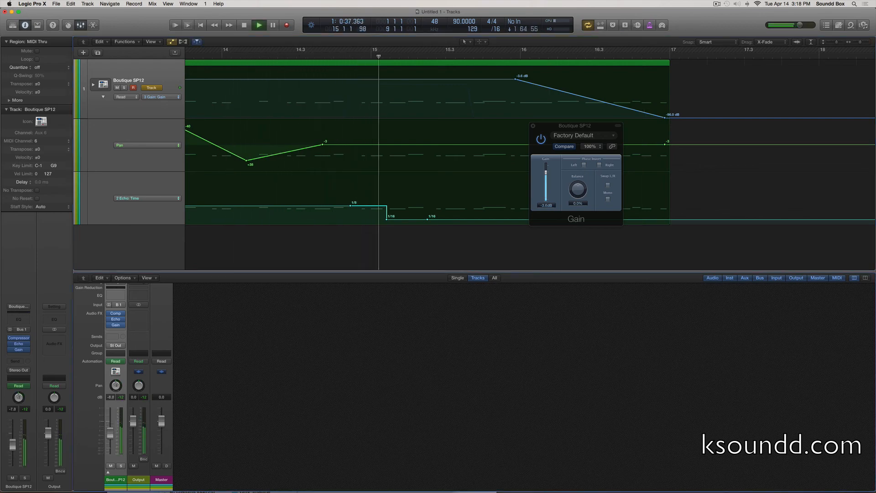
key("space")
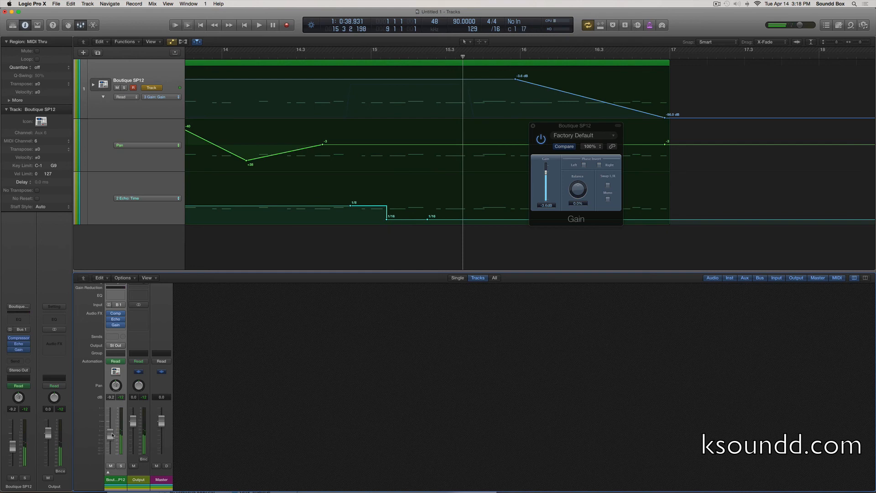
left_click_drag(110, 438, 111, 436)
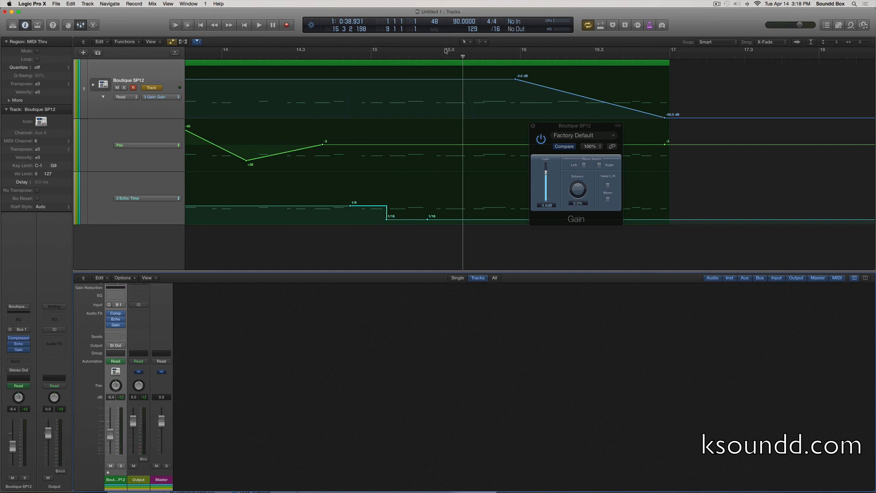
left_click(343, 58)
key("space")
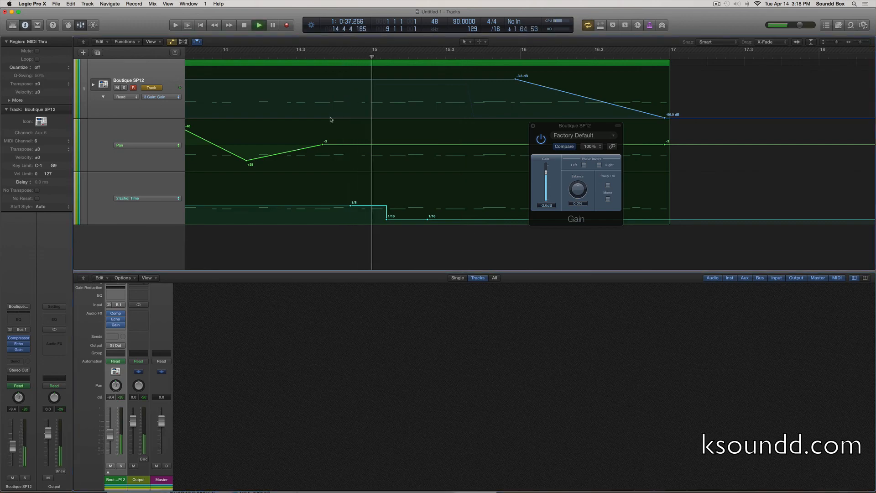
left_click_drag(110, 435, 110, 417)
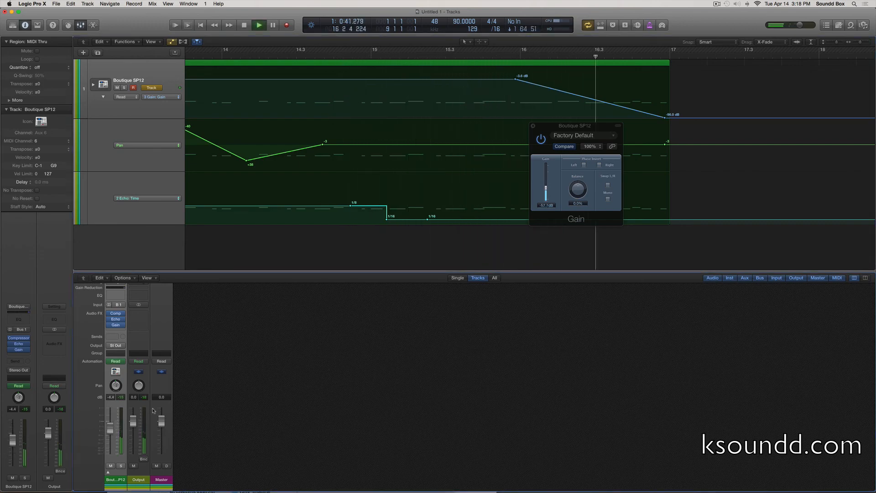
key("space")
Set the cycle range from bar 14 to bar 17 and play that section
left_click_drag(223, 52, 670, 59)
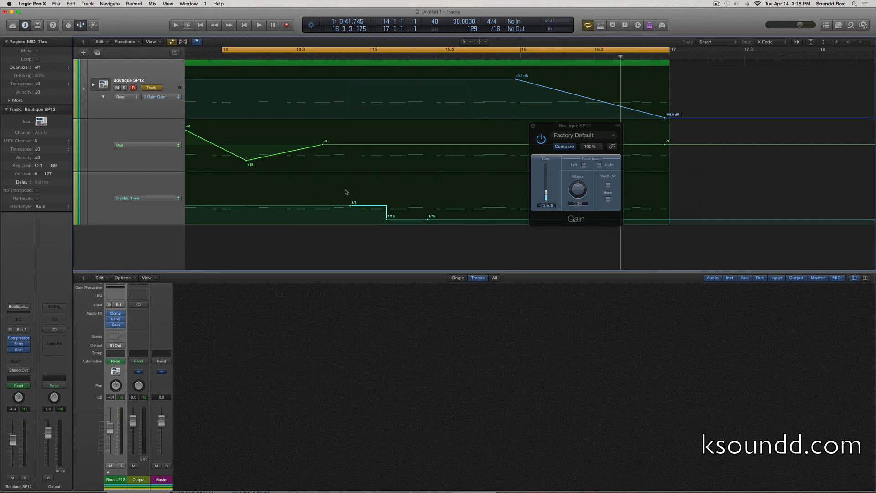
key("space")
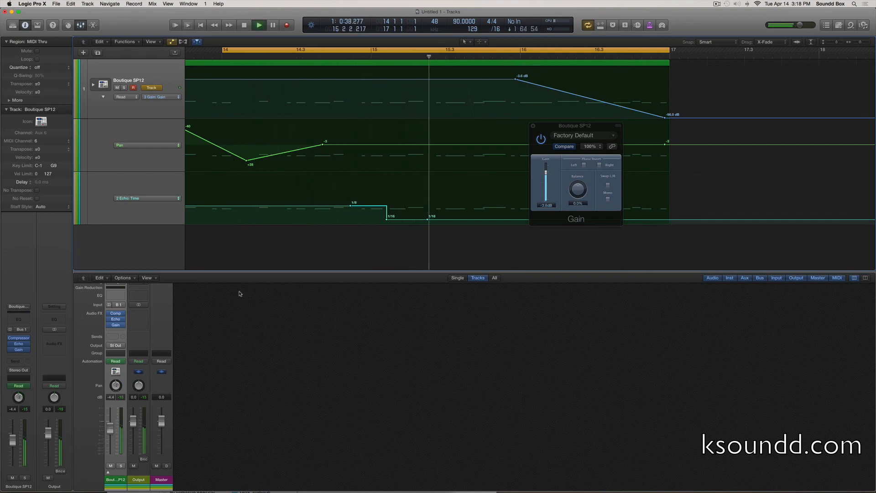
key("space")
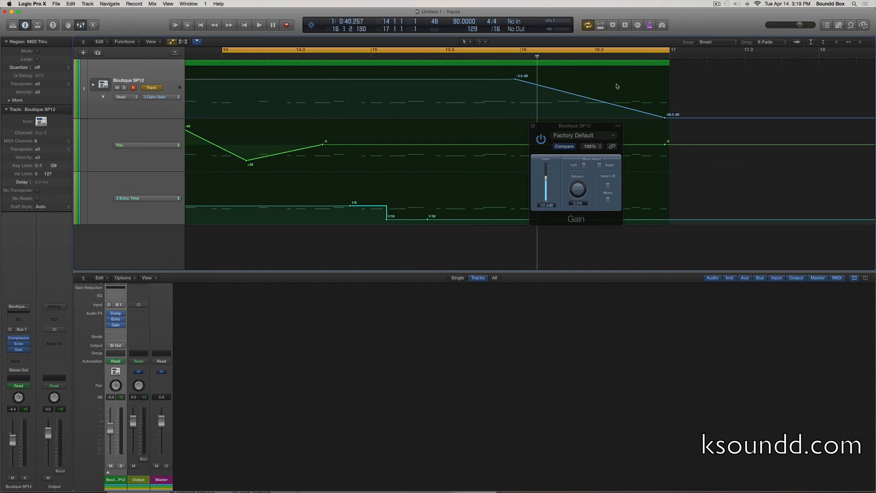
Bend the Gain fade-out upward into a convex curve with the Automation Curve Tool and play it from just before bar 16
key("t")
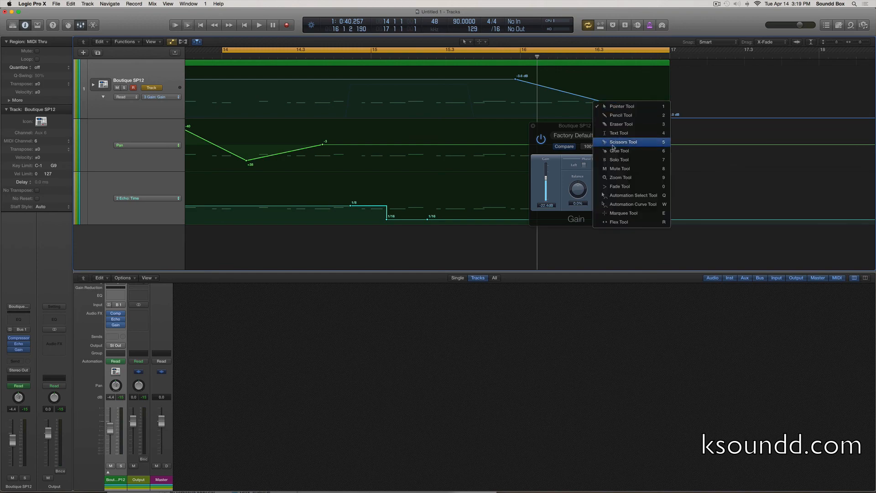
left_click(655, 206)
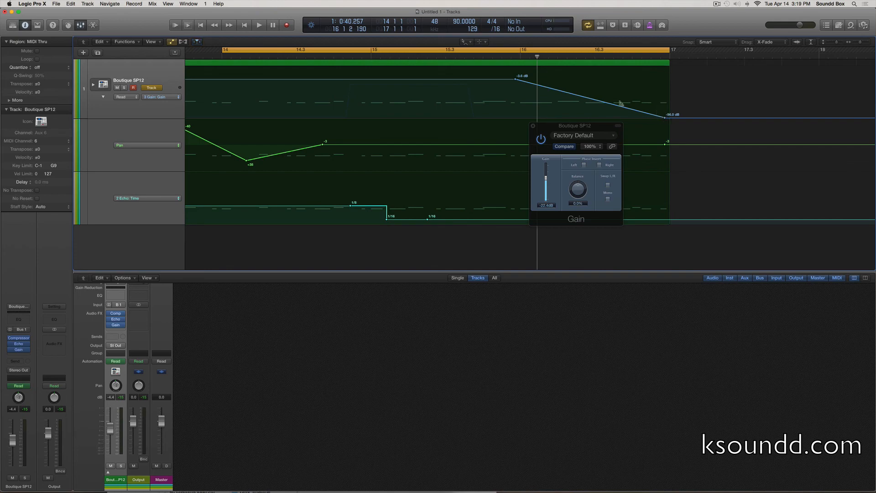
left_click_drag(618, 108, 620, 85)
key("space")
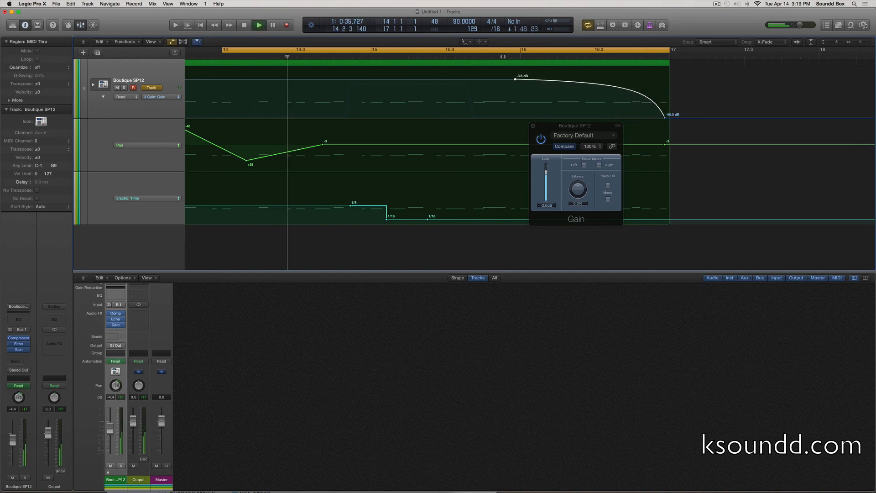
left_click(502, 58)
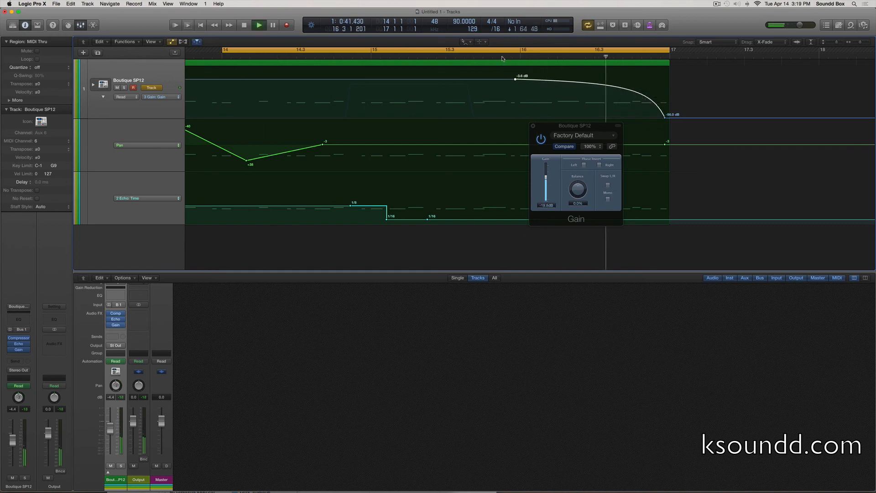
key("space")
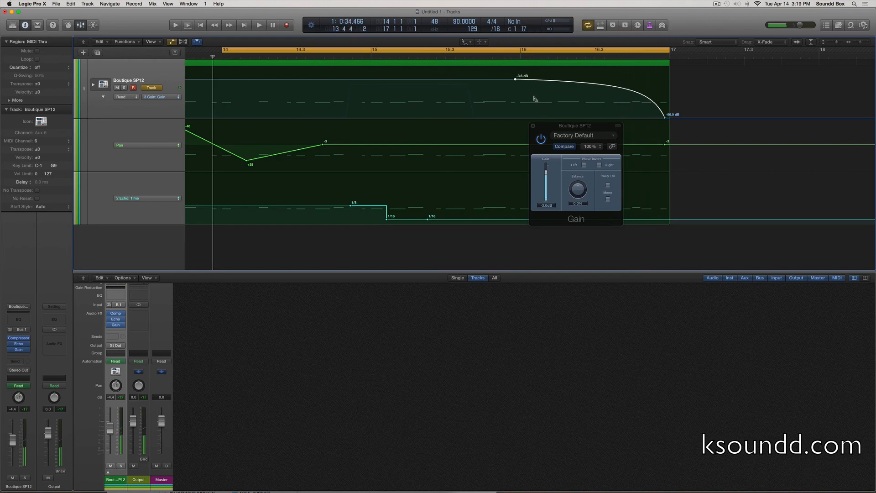
Zoom out the tracks area to view the automation across all four Boutique SP12 regions
scroll(506, 83, "down", 10)
scroll(505, 83, "left", 5)
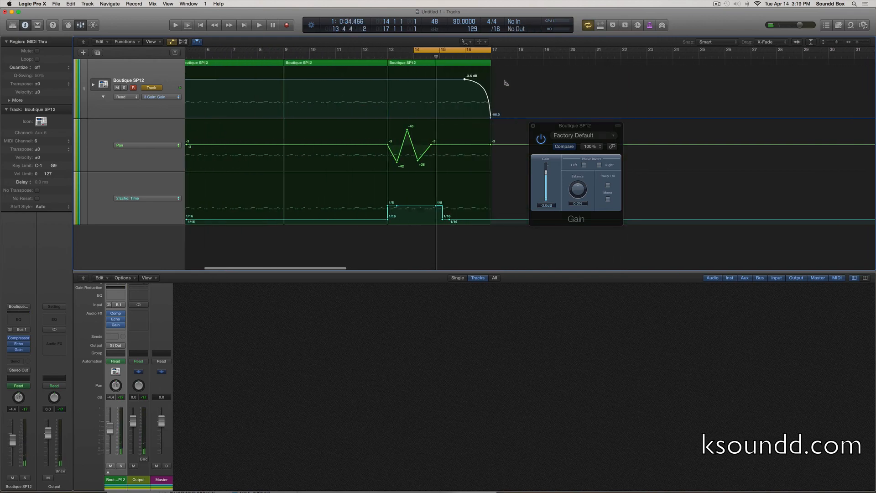
scroll(505, 83, "left", 2)
scroll(505, 82, "down", 8)
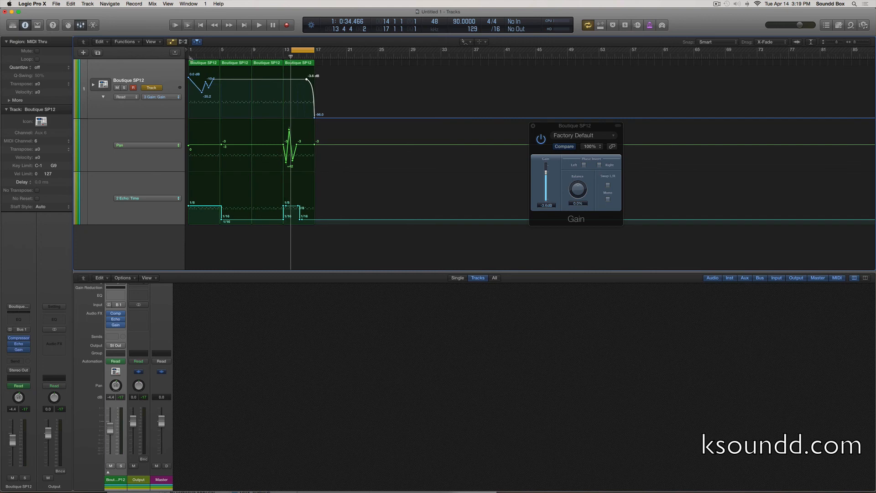
key("x")
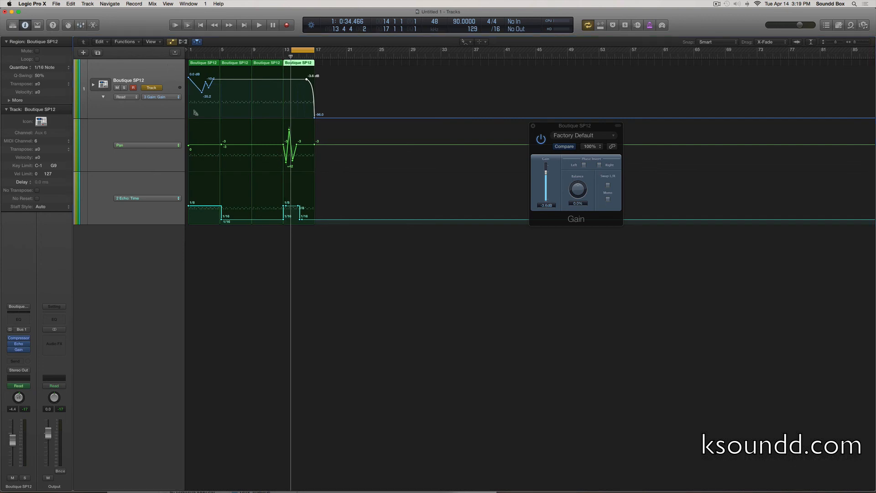
key("x")
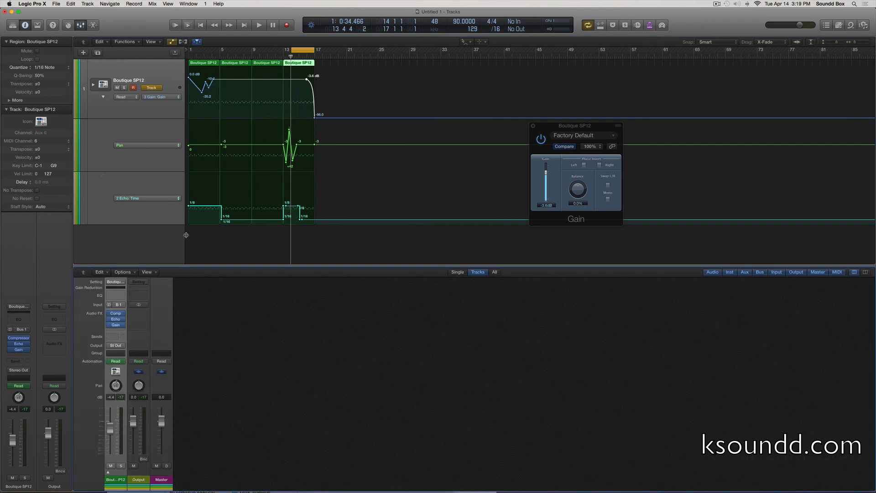
scroll(291, 133, "up", 10)
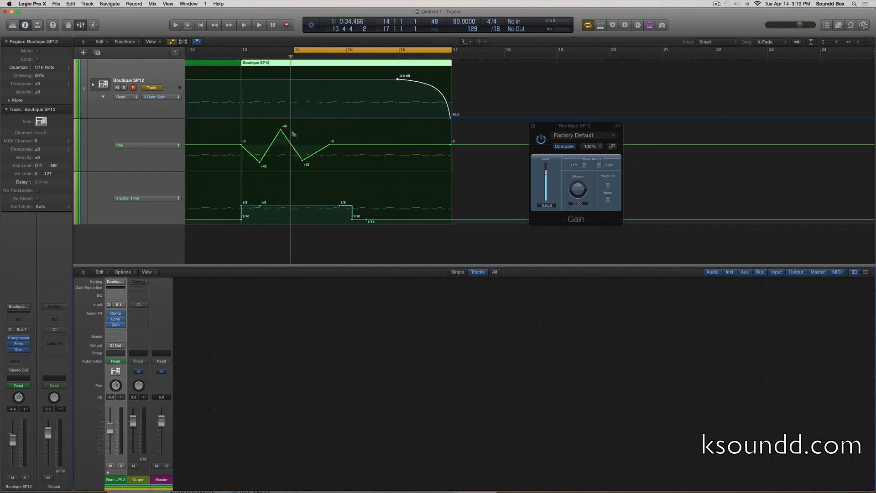
scroll(293, 133, "down", 6)
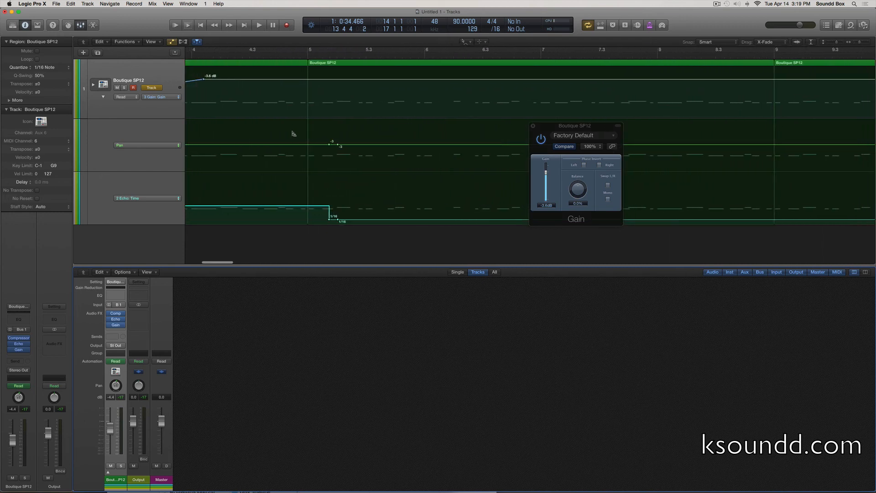
scroll(294, 133, "down", 4)
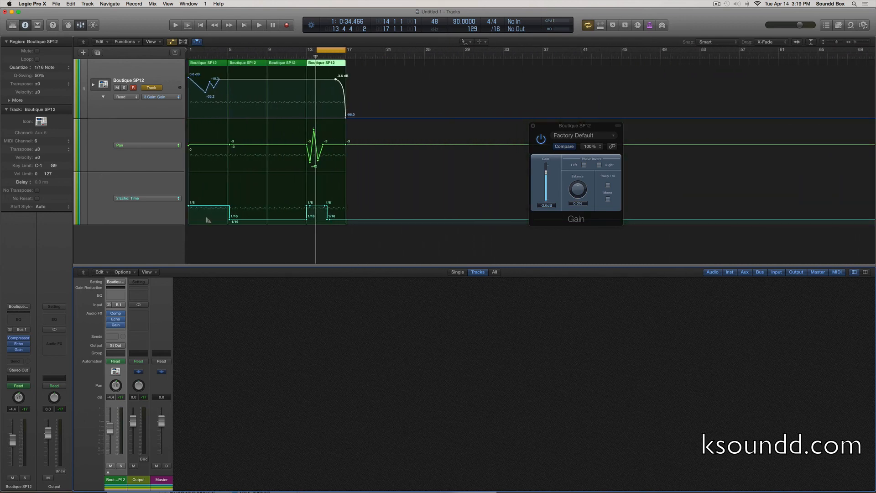
key("x")
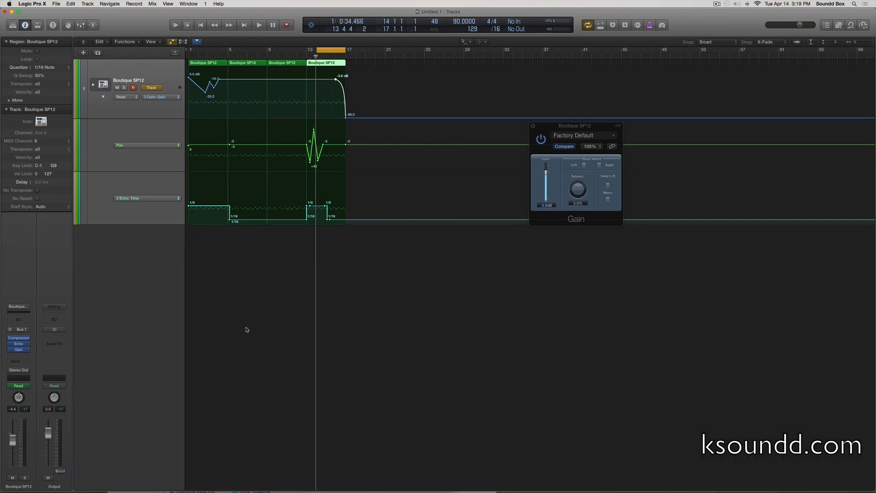
Show the mixer, expand the Boutique SP12 track stack into its individual channels and select the Kick channel
key("x")
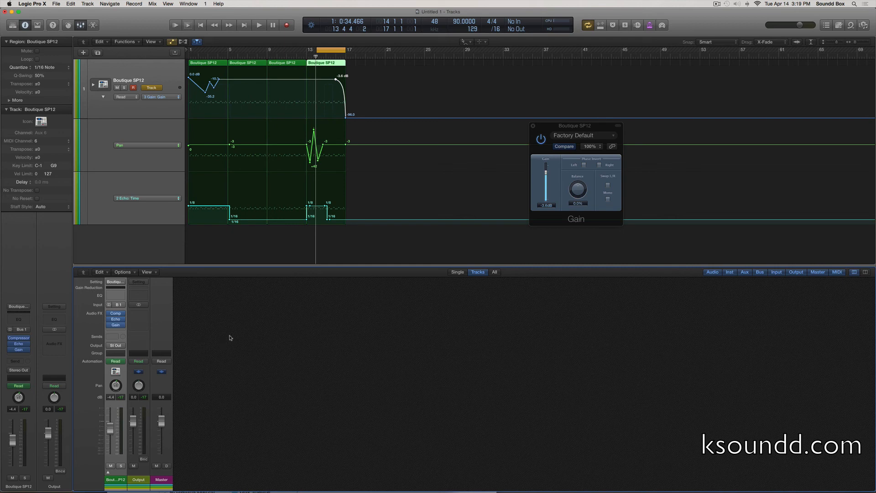
left_click(108, 473)
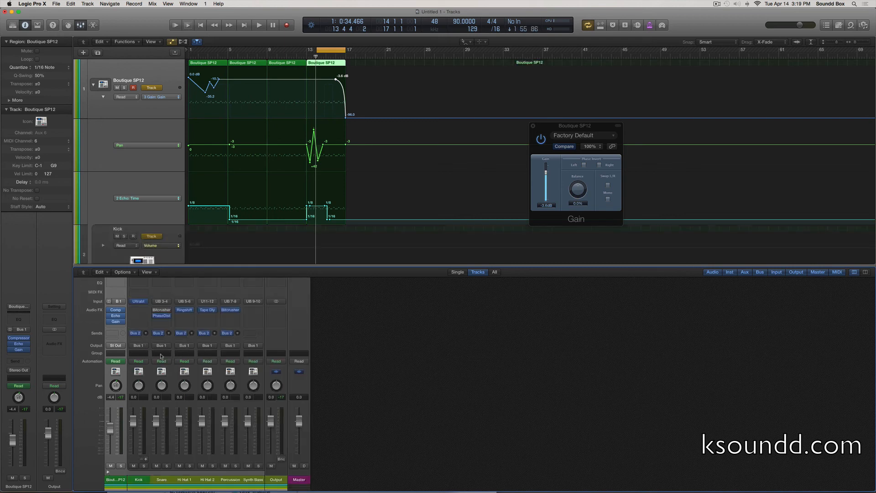
left_click(139, 479)
scroll(121, 94, "up", 2)
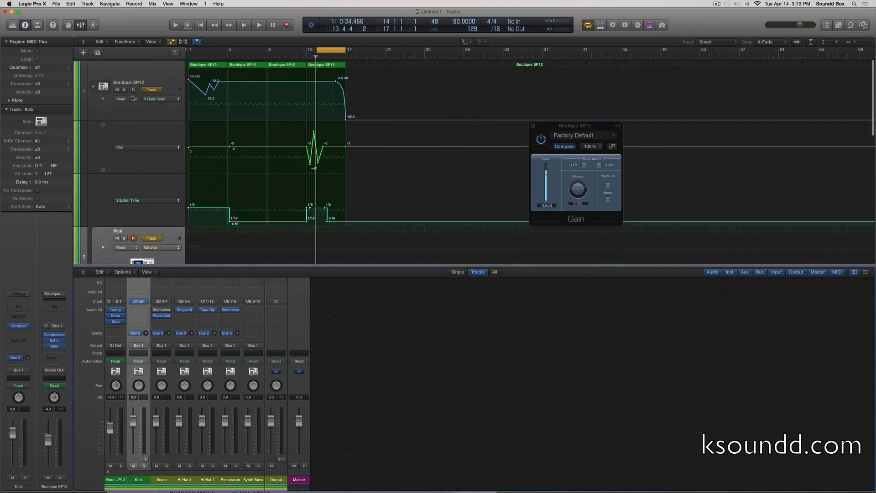
Collapse the Pan and Echo Time automation lanes of Boutique SP12, hide the mixer and reduce the height of all tracks
left_click(103, 97)
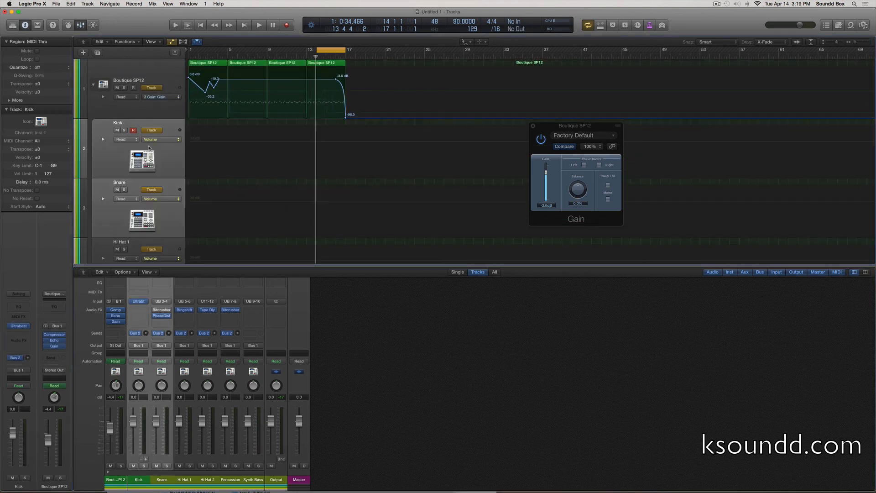
key("x")
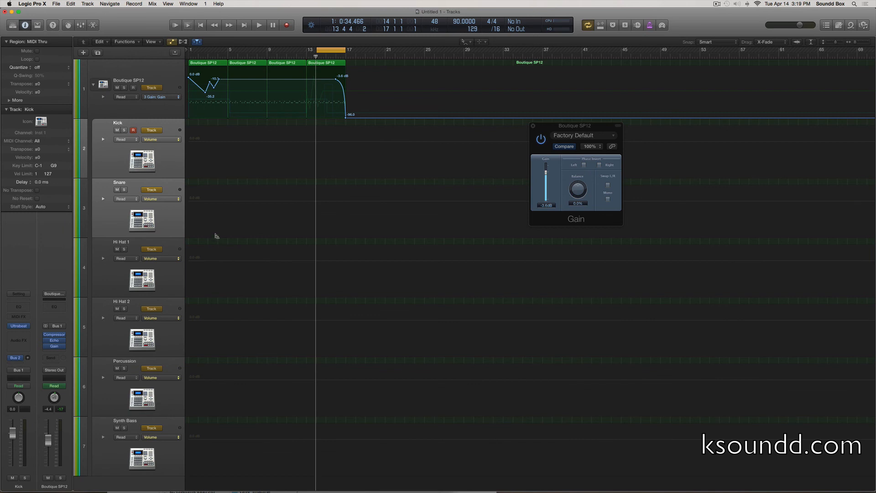
key("super+Up")
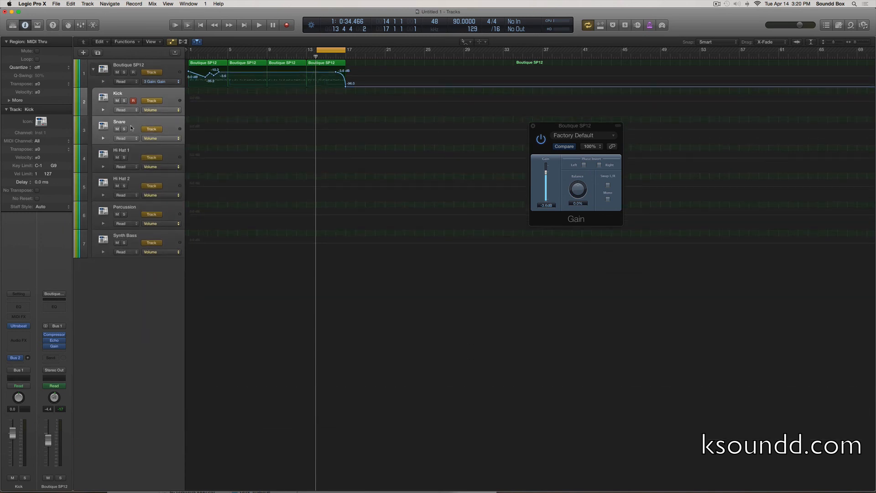
Select the Boutique SP12 track and examine its Gain fade-out in the last region, between bars 13 and 17
left_click(176, 64)
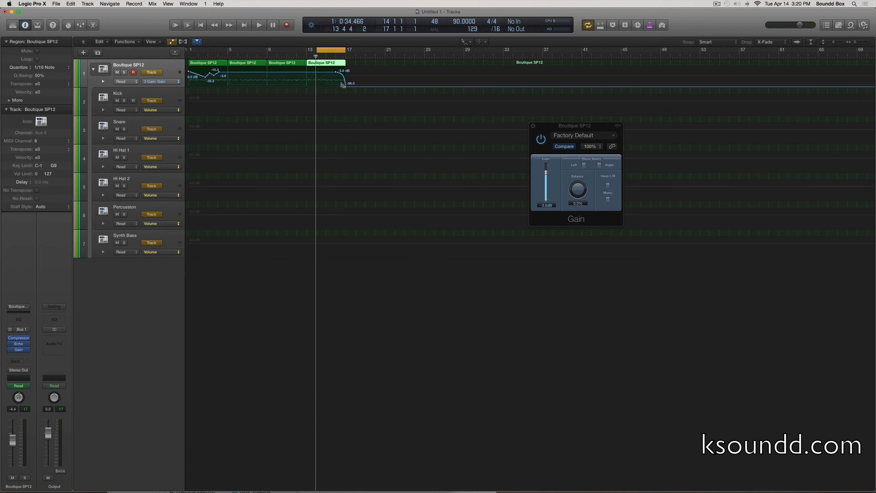
key("super+Right")
key("super+Right")
key("super+Right")
key("super+Right")
key("super+Down")
key("super+Down")
key("super+Down")
key("super+Down")
key("super+Down")
key("super+Down")
key("super+Down")
key("super+Down")
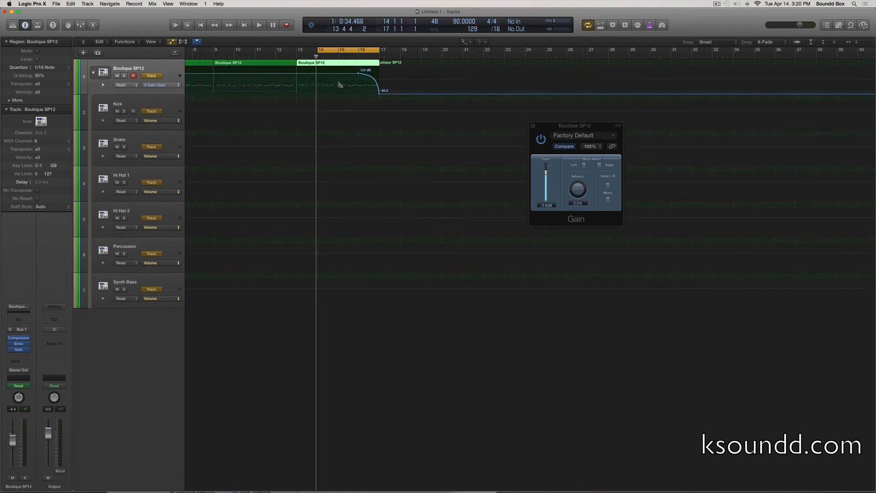
key("super+Down")
key("super+Right")
key("super+Right")
key("super+Right")
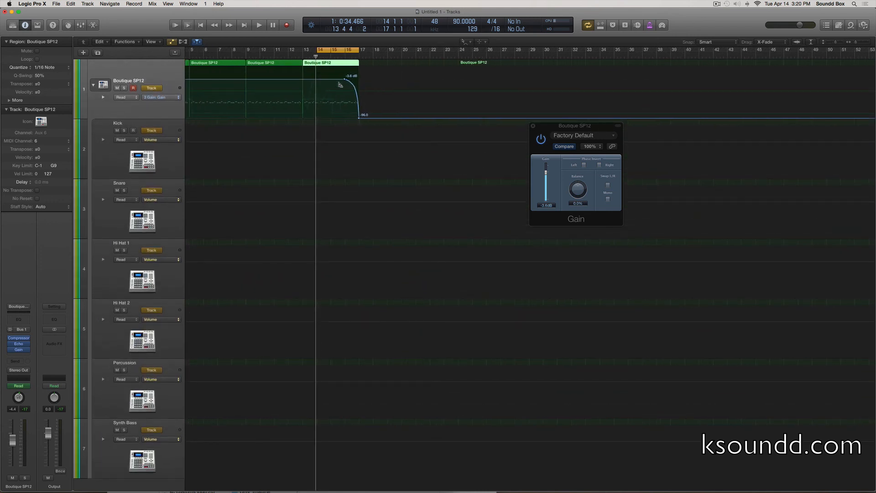
key("super+Right")
key("super+Right")
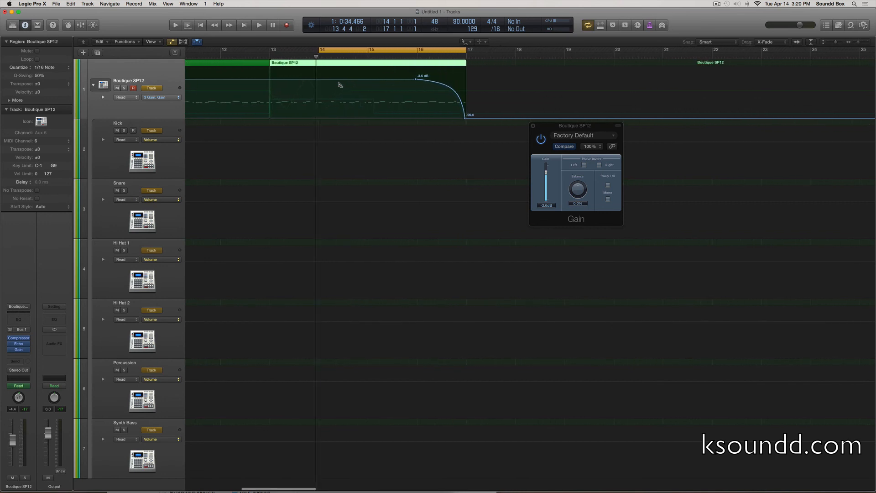
Bring all four Boutique SP12 regions into view from bar 1 and hide the track automation
scroll(340, 85, "left", 11)
key("super+Left")
key("super+Left")
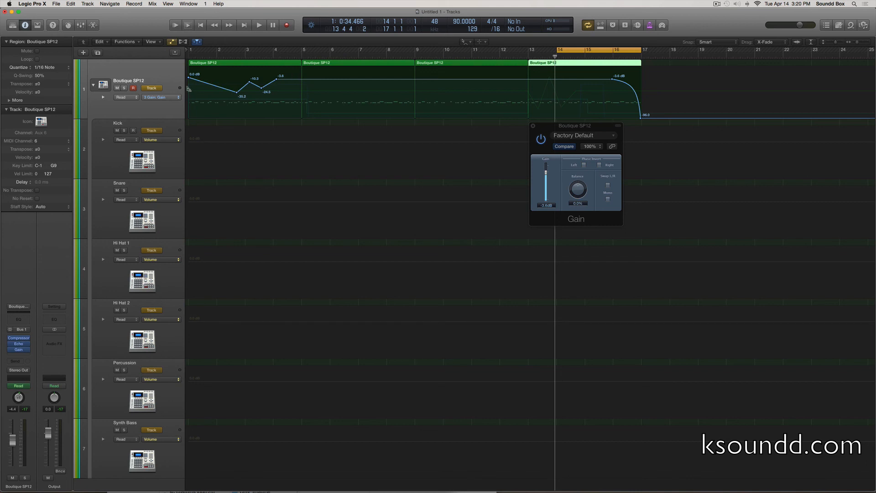
key("a")
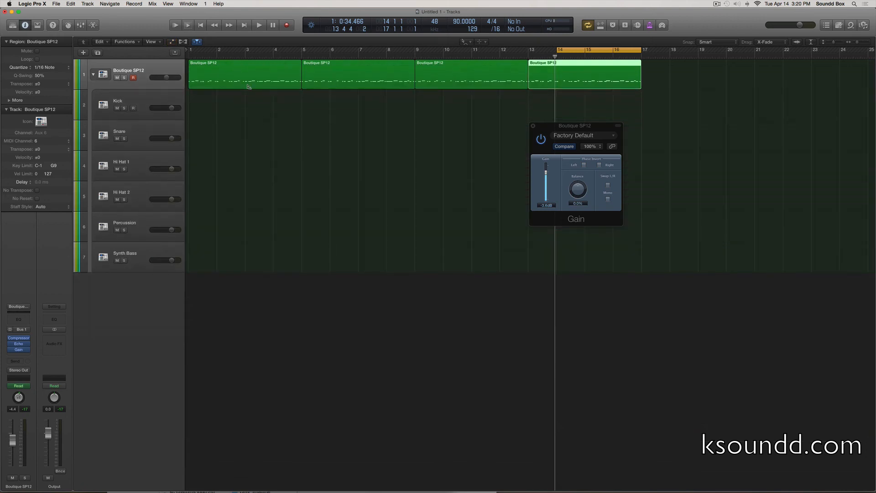